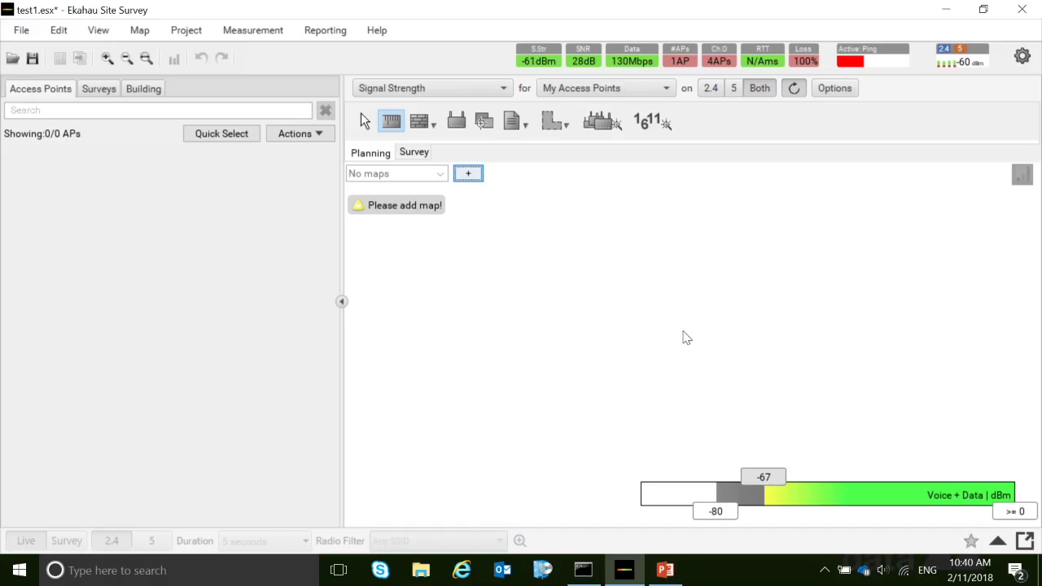
- Add Ground Floor.PNG and First Floor.PNG from the Home test folder as maps in the project
click(468, 175)
click(480, 187)
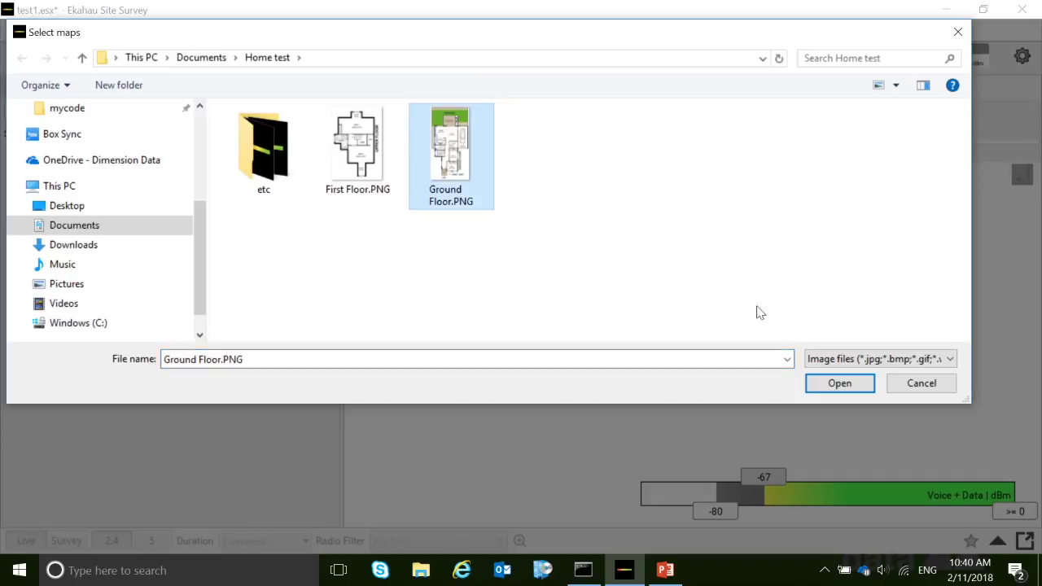
click(839, 382)
click(481, 175)
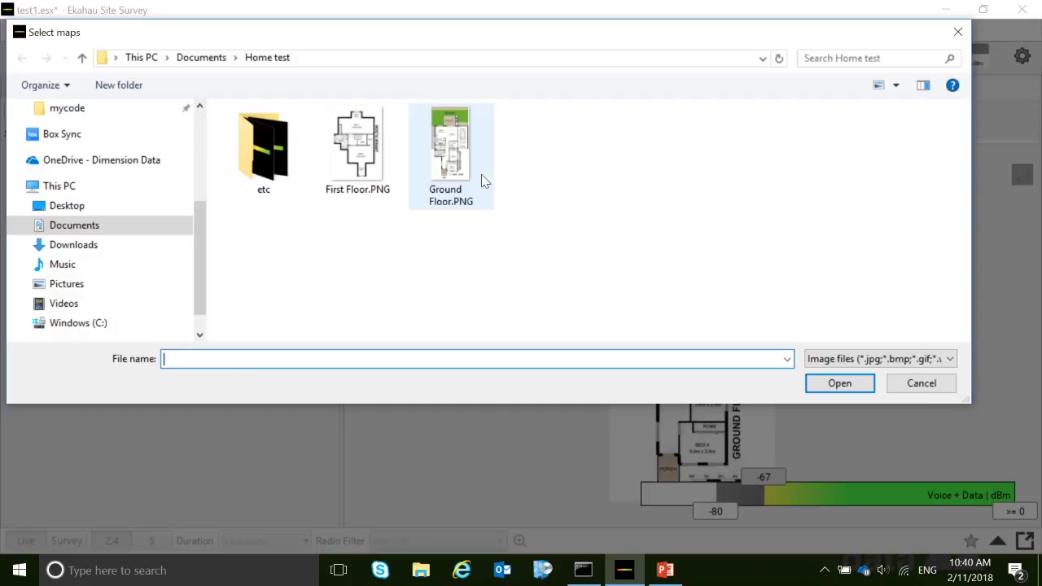
click(358, 151)
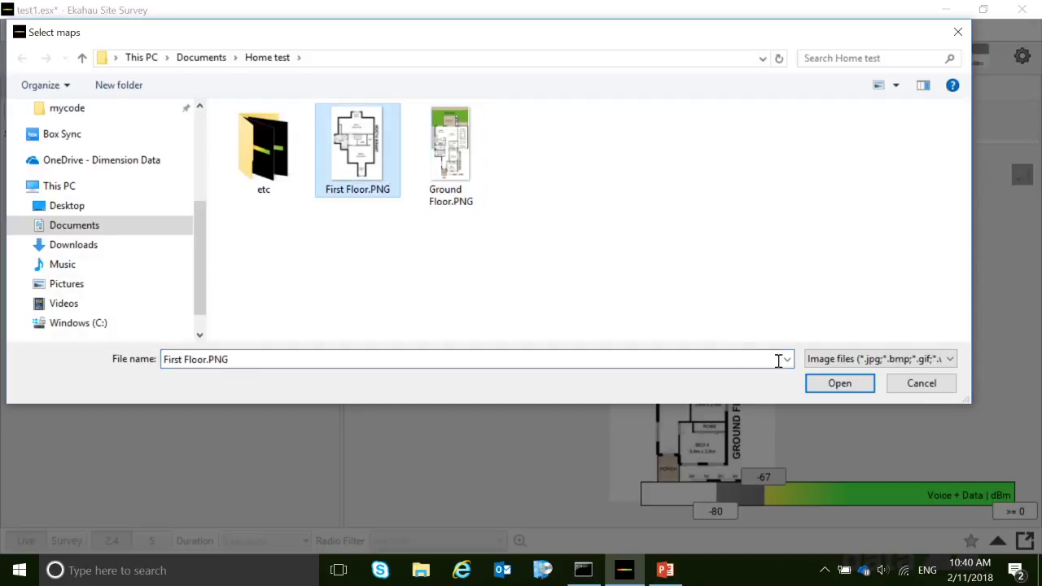
click(839, 383)
- Set the Ground Floor map's scale by measuring along its printed scale bar from 0m to 4m and entering 4 m
click(439, 174)
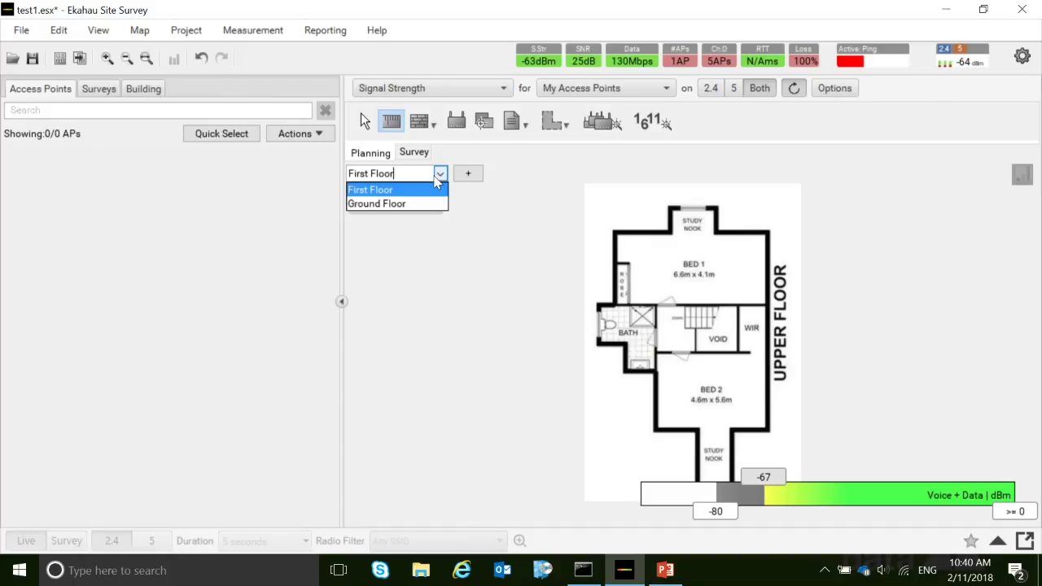
click(411, 203)
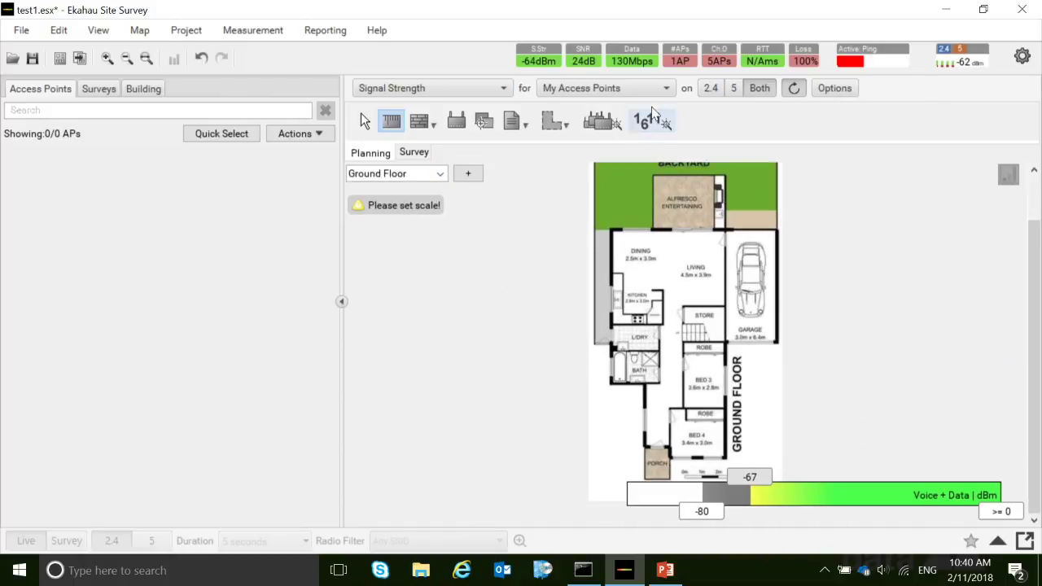
scroll(749, 368, up, 3)
scroll(731, 330, down, 3)
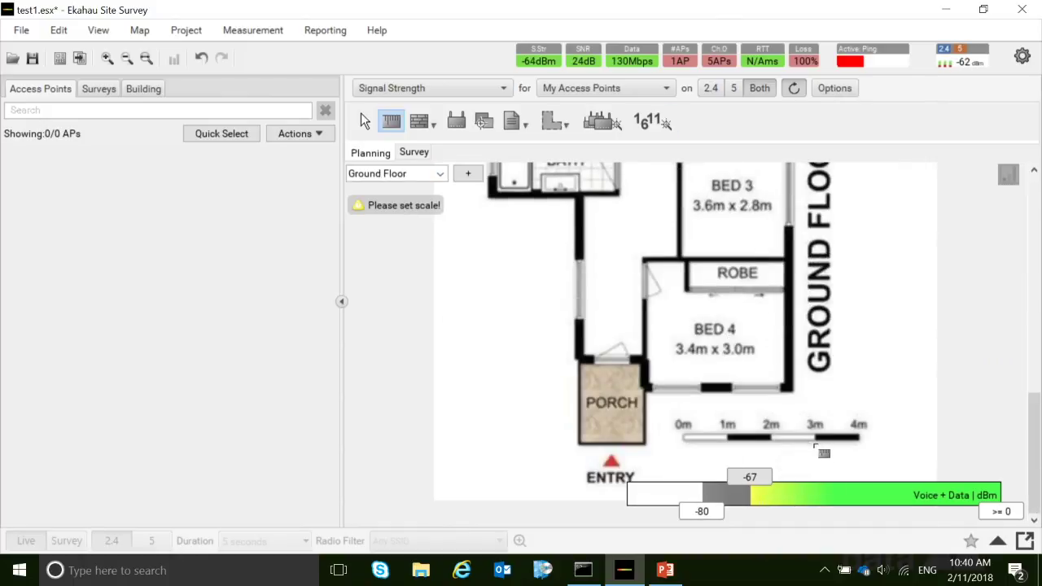
scroll(847, 447, up, 1)
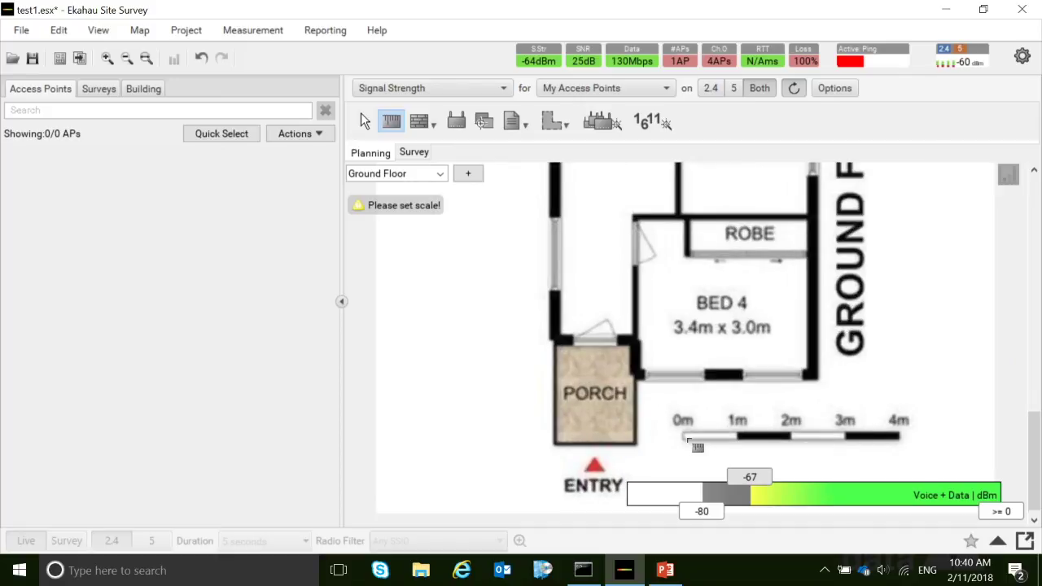
drag(682, 433, 898, 433)
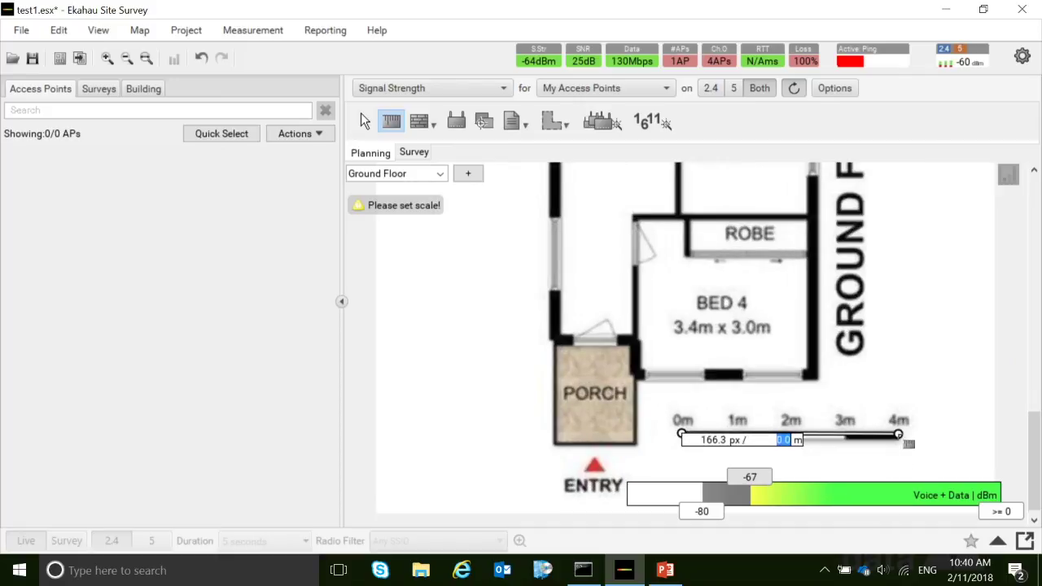
text(4)
key(Return)
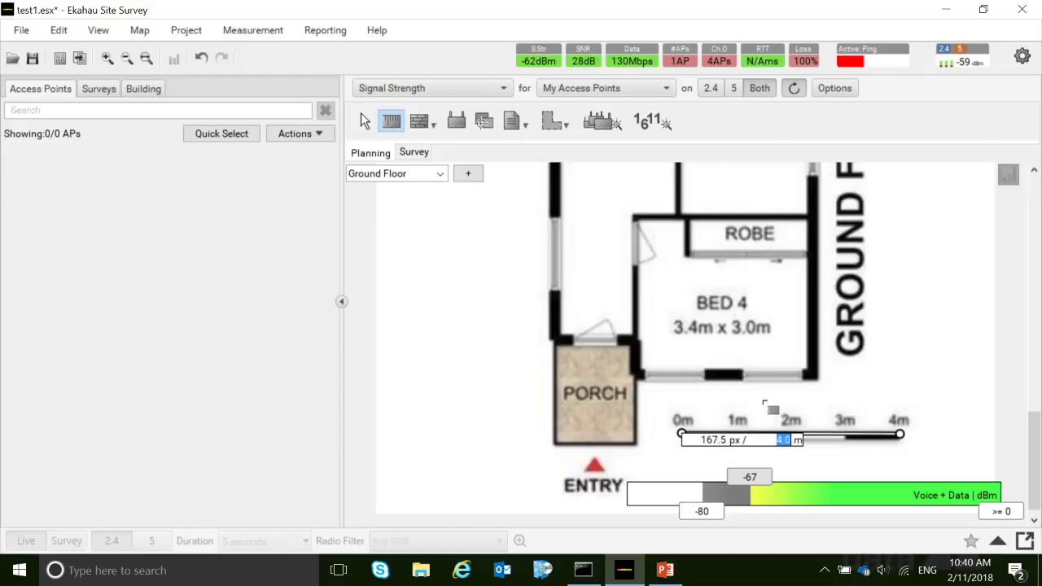
- Set the First Floor map's scale by measuring across the inside width of Bed 1 and entering 6.6 m
click(438, 173)
click(428, 189)
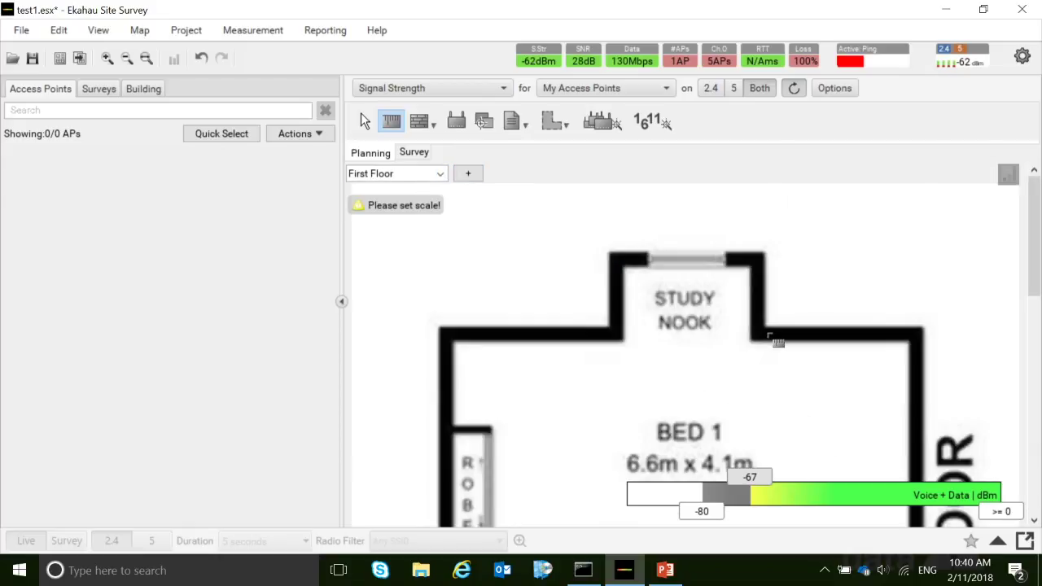
scroll(769, 376, down, 1)
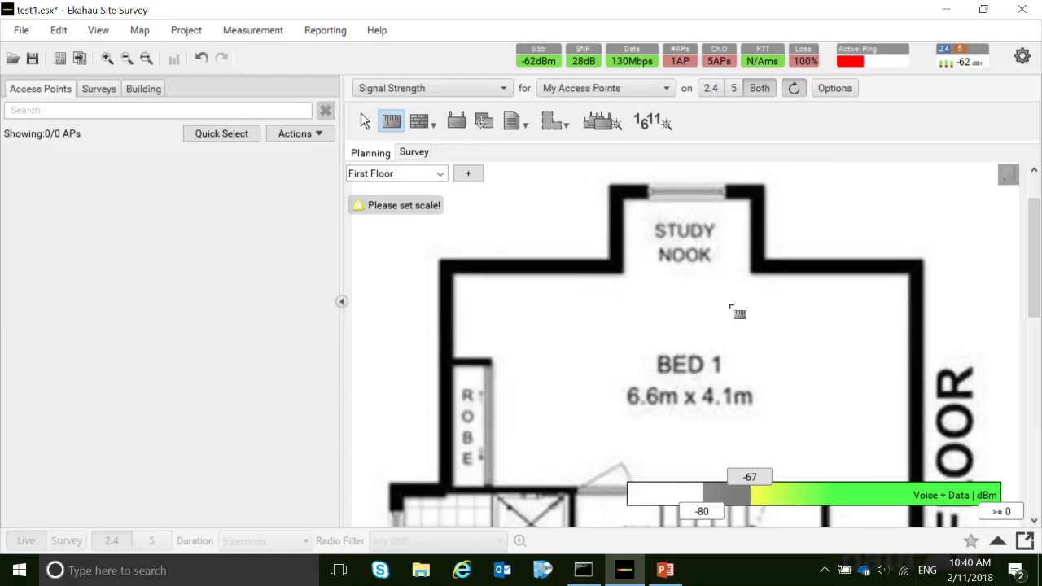
drag(454, 278, 907, 276)
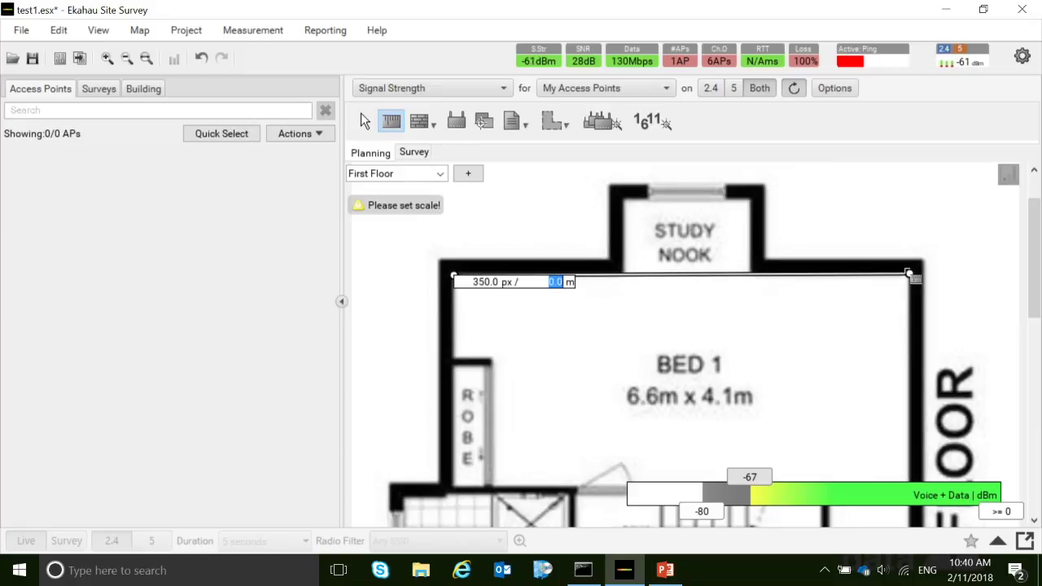
text(6.6)
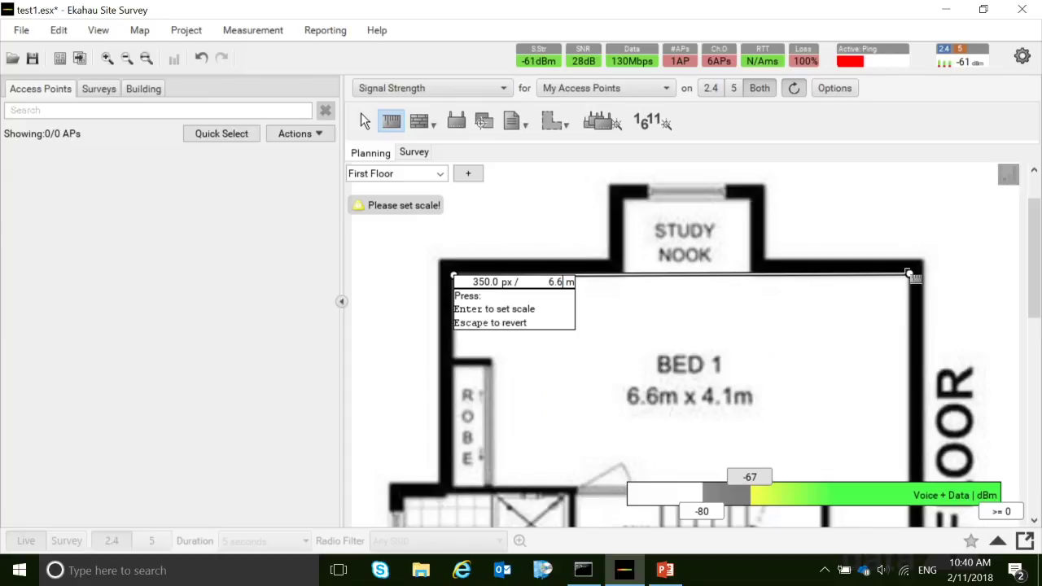
key(Return)
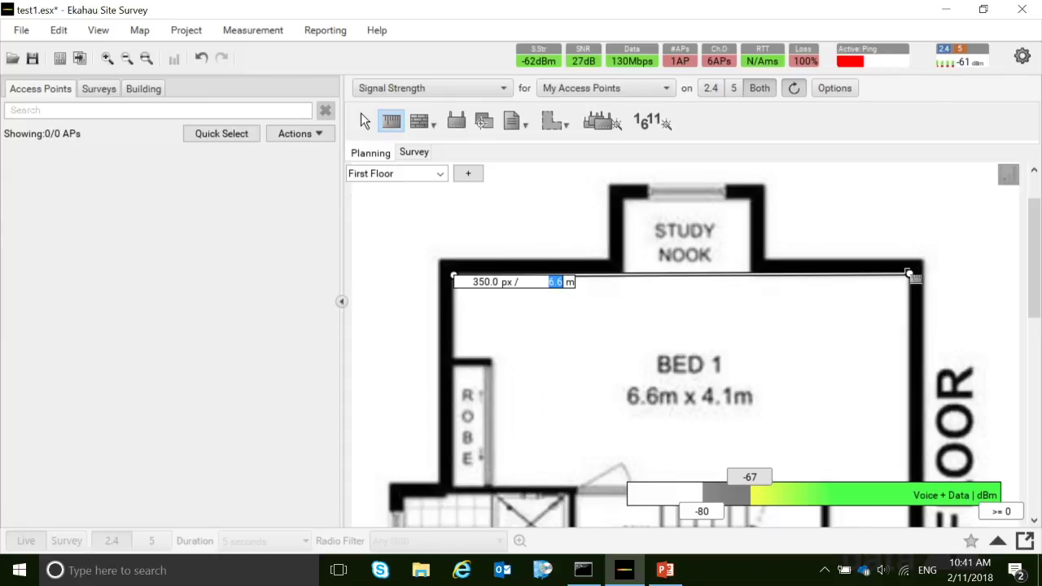
- Outline a Voice + Data area around the Ground Floor building, including the alfresco, garage and porch, and save the project
click(438, 174)
click(423, 192)
click(433, 175)
click(414, 203)
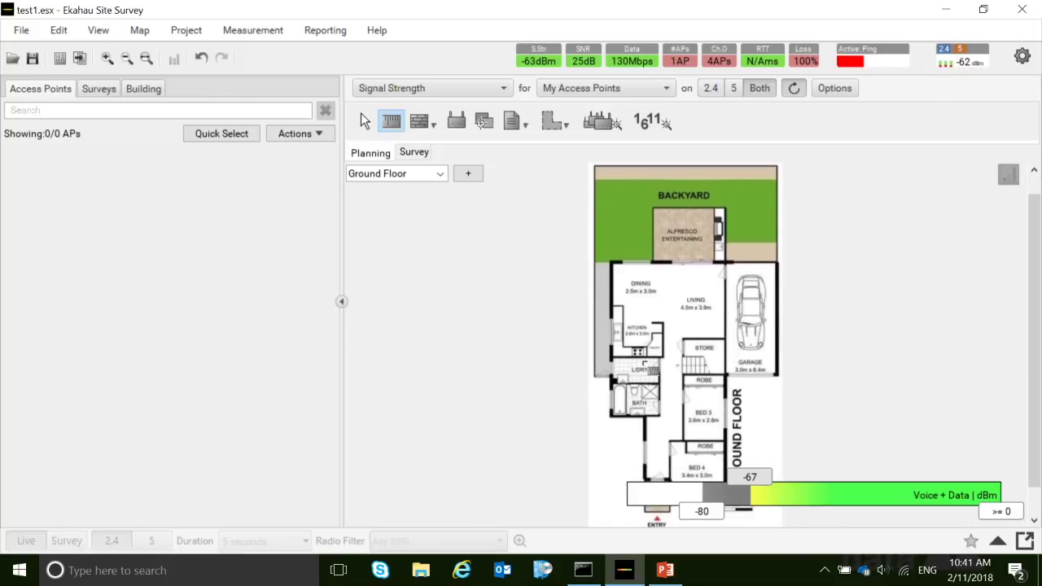
scroll(712, 209, up, 2)
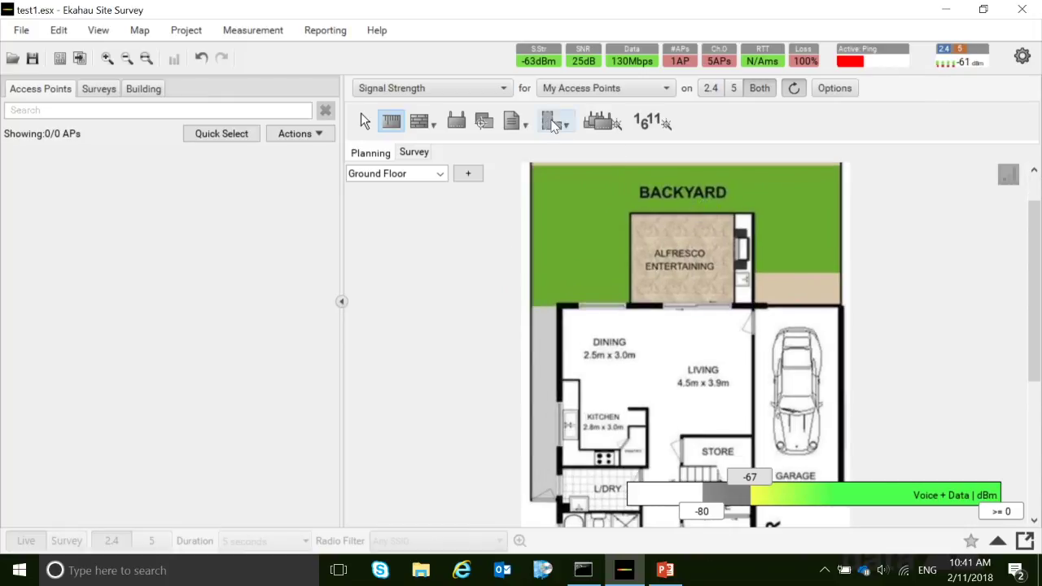
click(551, 121)
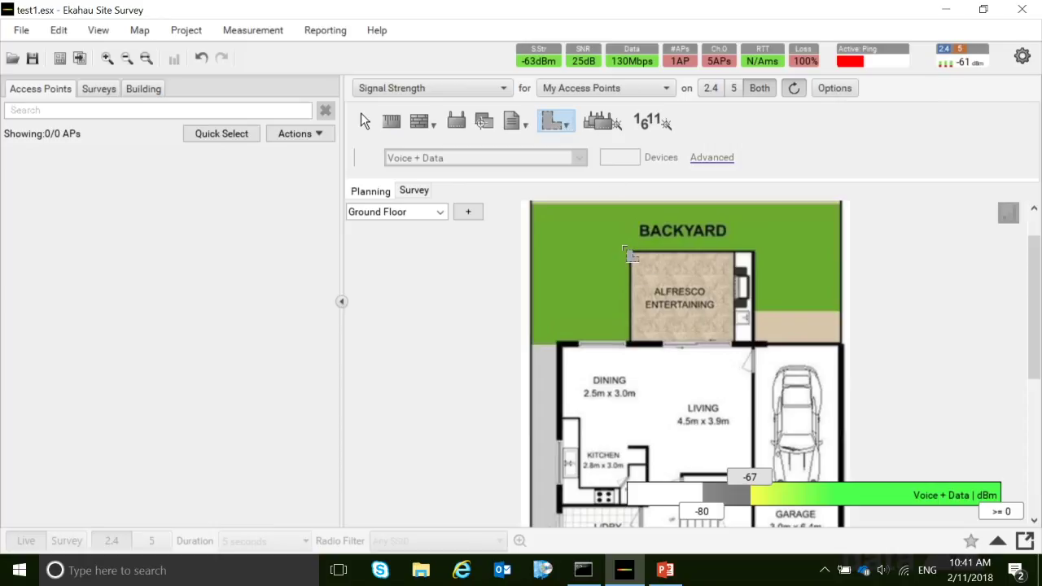
mouse_move(624, 246)
mouse_down()
mouse_move(779, 249)
mouse_move(767, 251)
mouse_move(762, 346)
mouse_move(855, 344)
mouse_move(854, 440)
mouse_move(853, 258)
mouse_move(771, 249)
mouse_move(771, 448)
mouse_move(686, 443)
mouse_move(666, 470)
mouse_move(618, 470)
mouse_move(610, 293)
mouse_move(621, 324)
mouse_move(562, 316)
mouse_move(551, 268)
mouse_move(529, 248)
mouse_move(562, 212)
mouse_move(598, 317)
mouse_move(630, 315)
mouse_move(620, 310)
mouse_up()
scroll(533, 255, up, 5)
scroll(572, 253, down, 3)
scroll(572, 252, up, 4)
key(ctrl+s)
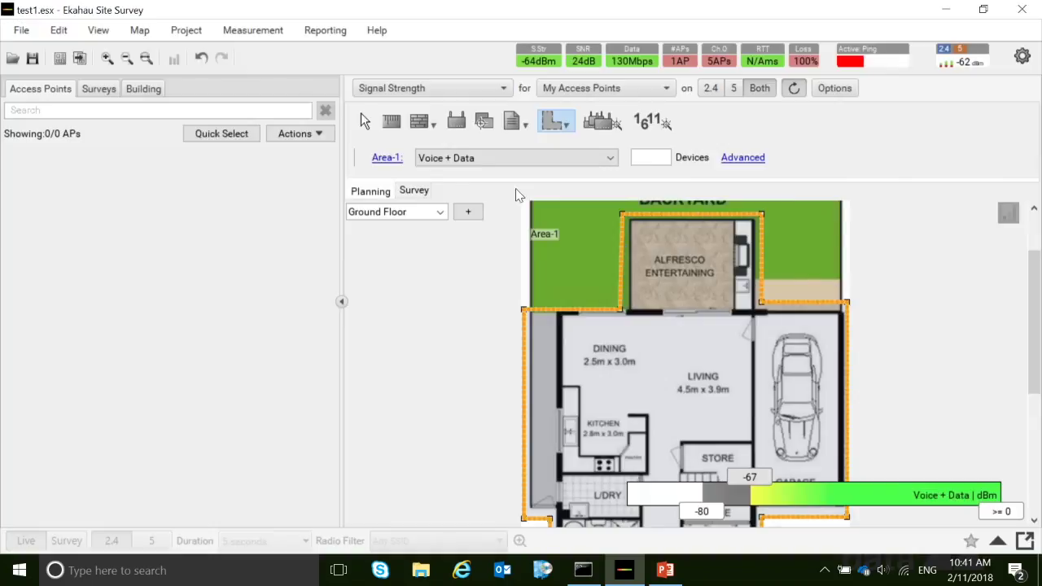
- Outline a Voice + Data area around the outer walls of the First Floor and save the project
click(440, 211)
click(434, 227)
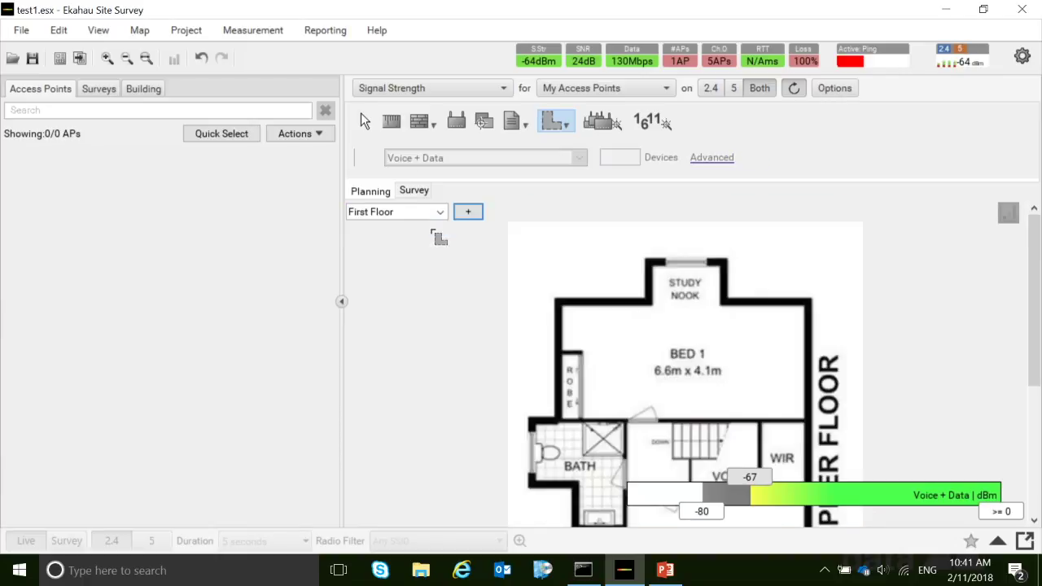
scroll(642, 301, down, 1)
mouse_move(649, 230)
mouse_down()
mouse_move(748, 231)
mouse_move(818, 276)
mouse_move(807, 428)
mouse_move(792, 395)
mouse_move(744, 348)
mouse_move(757, 208)
mouse_move(818, 431)
mouse_move(399, 293)
mouse_move(570, 298)
mouse_move(543, 393)
mouse_up()
scroll(744, 349, up, 3)
scroll(593, 349, down, 3)
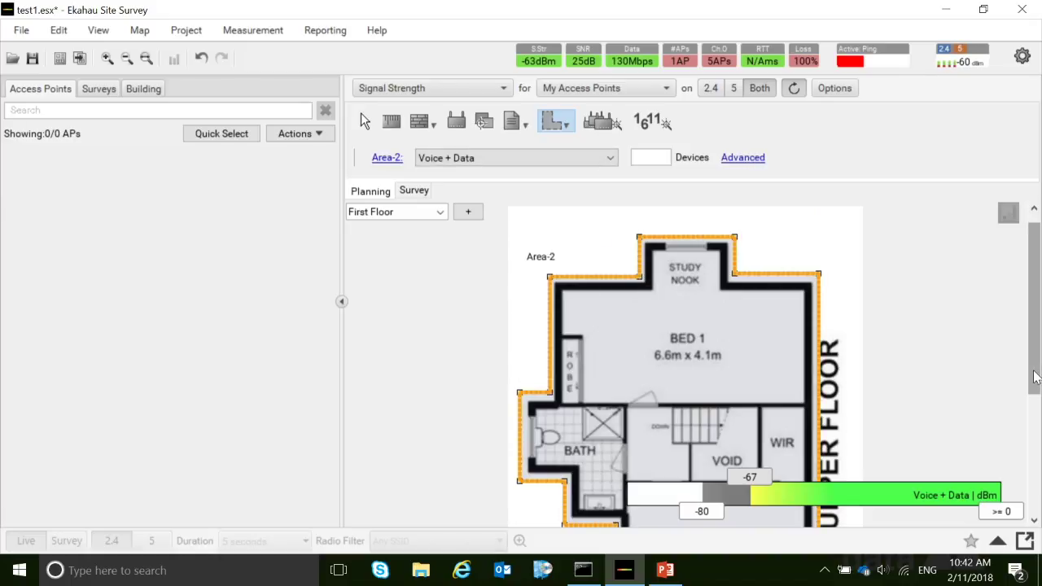
key(ctrl+s)
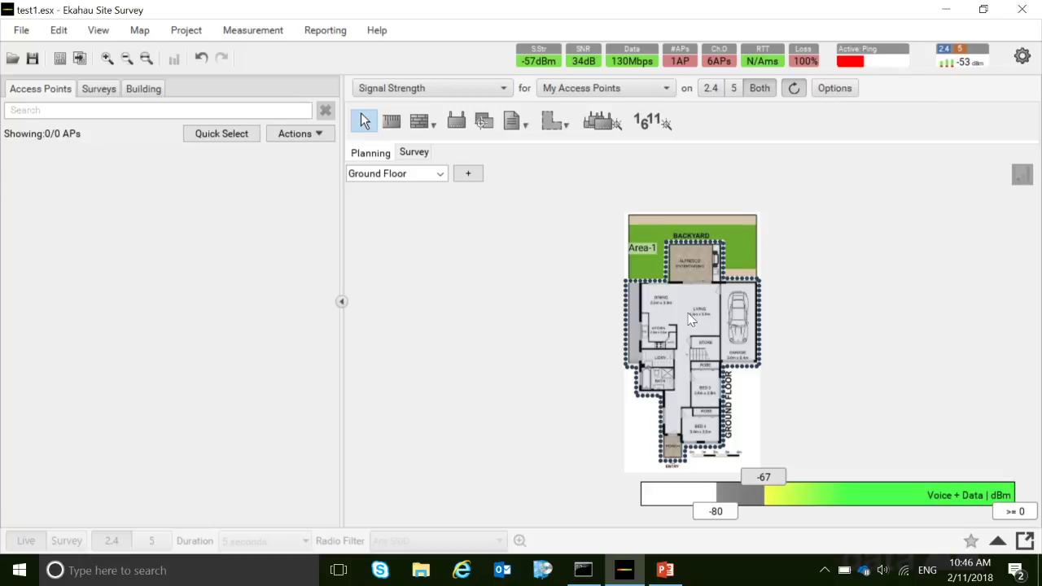
- Switch to survey mode on the Ground Floor map and start a walking survey just inside the front door above the porch
click(415, 155)
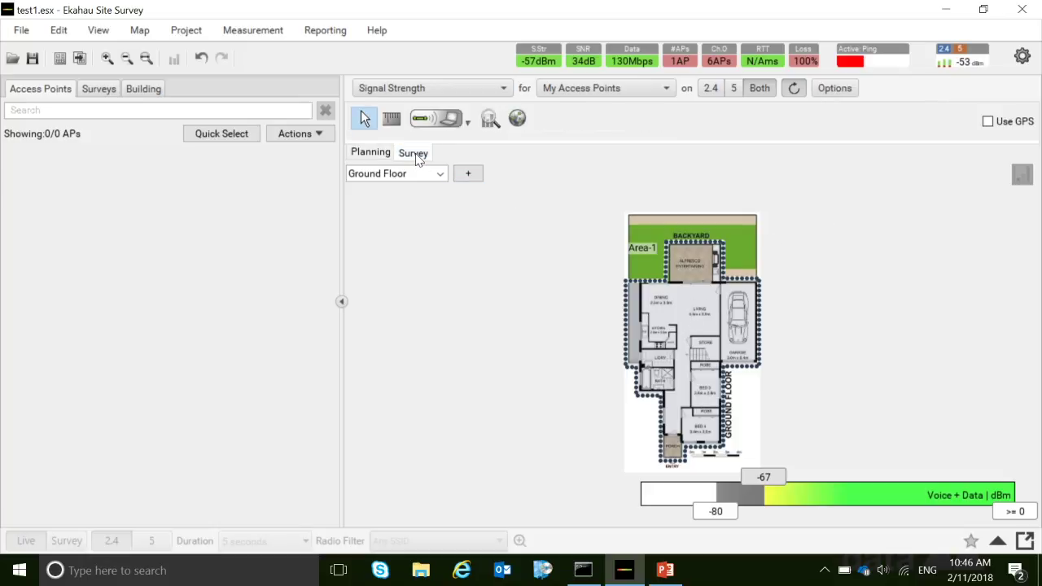
click(467, 121)
click(470, 155)
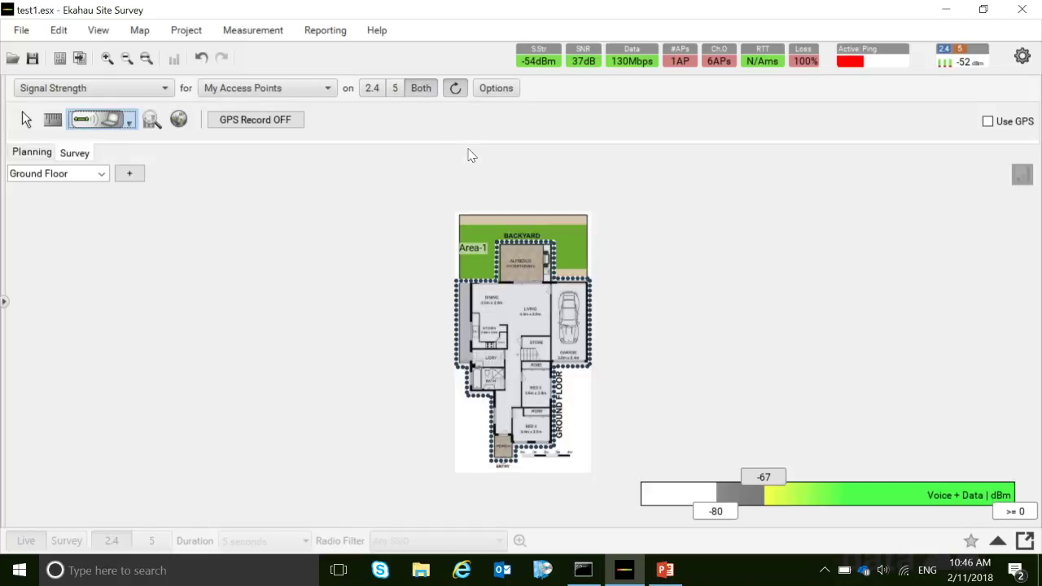
scroll(500, 460, up, 3)
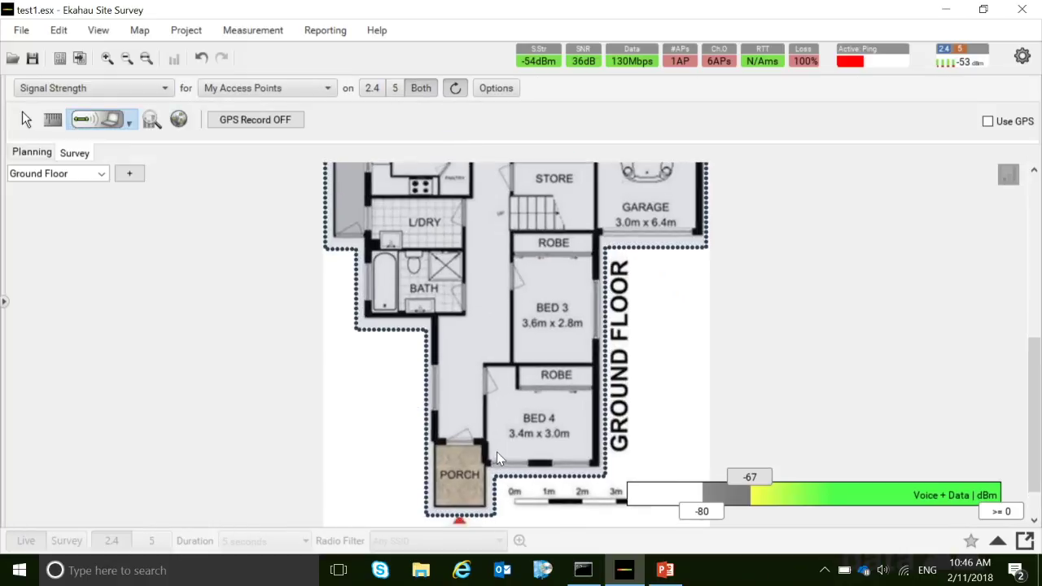
scroll(1039, 450, down, 1)
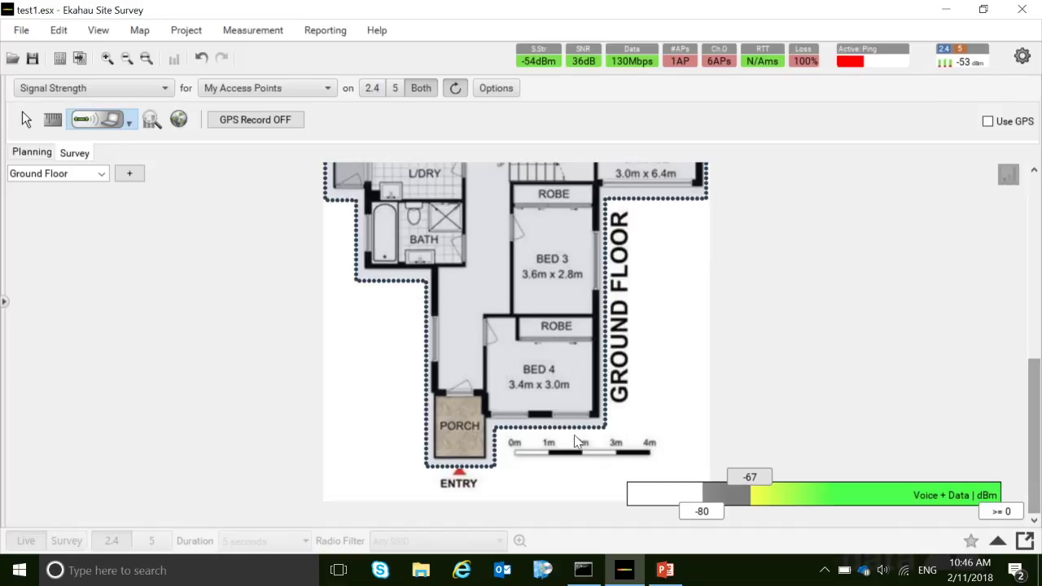
scroll(455, 407, up, 3)
scroll(456, 407, up, 1)
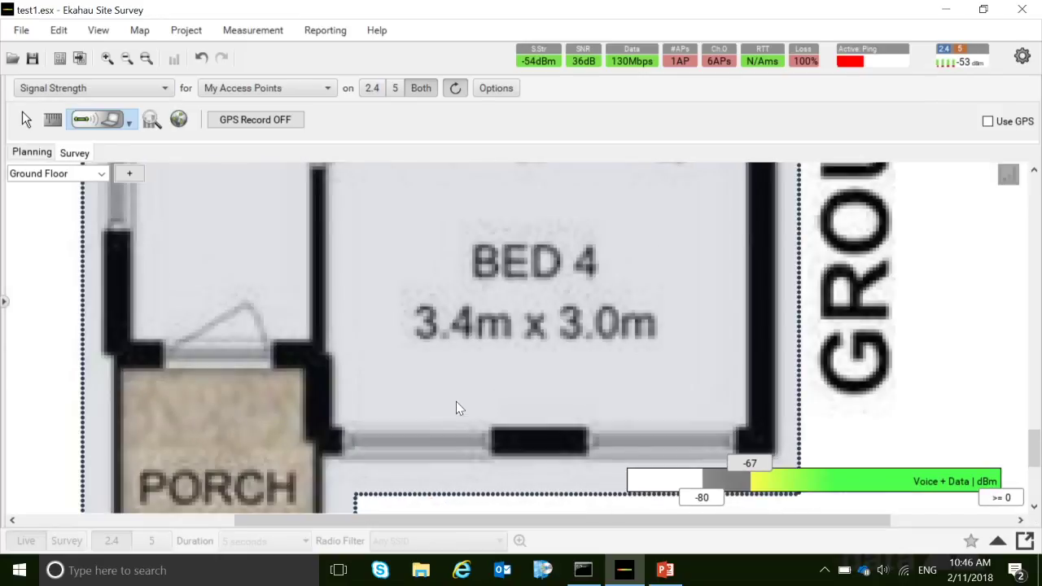
scroll(456, 401, down, 5)
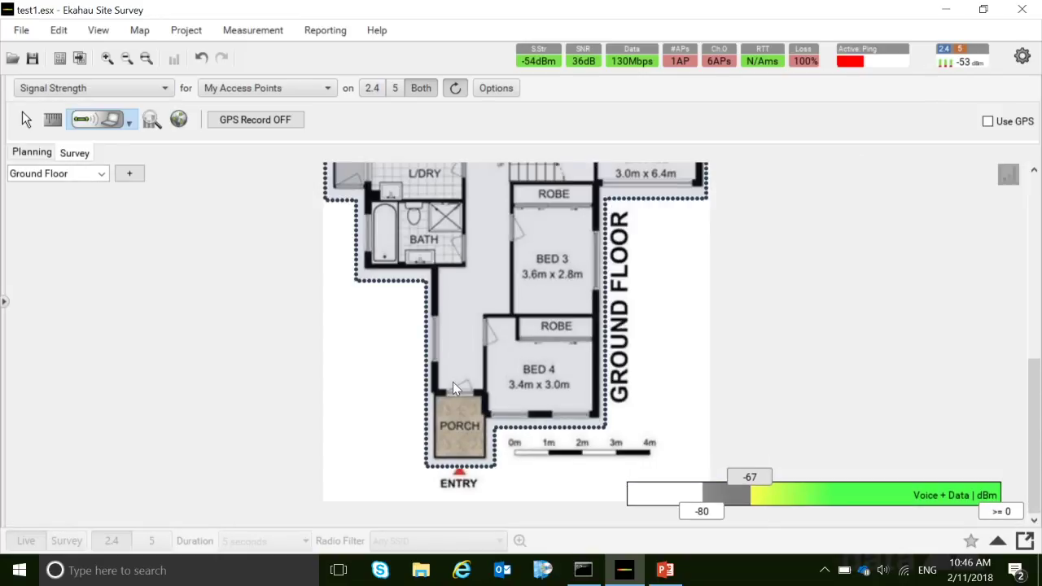
click(458, 386)
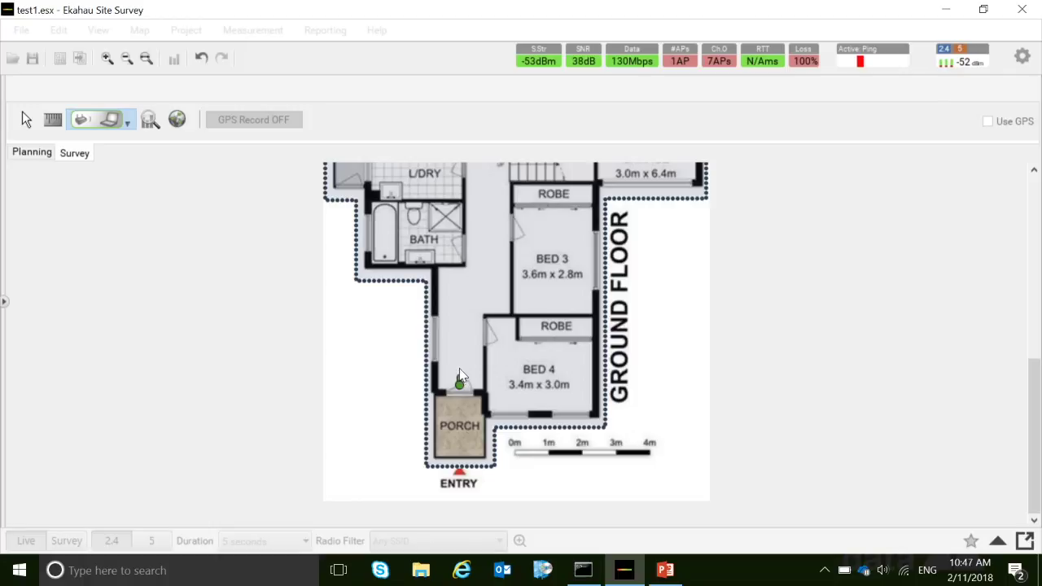
- Record the survey path up the entry hallway, into Bed 4, around the room and back to its doorway
click(461, 348)
click(460, 335)
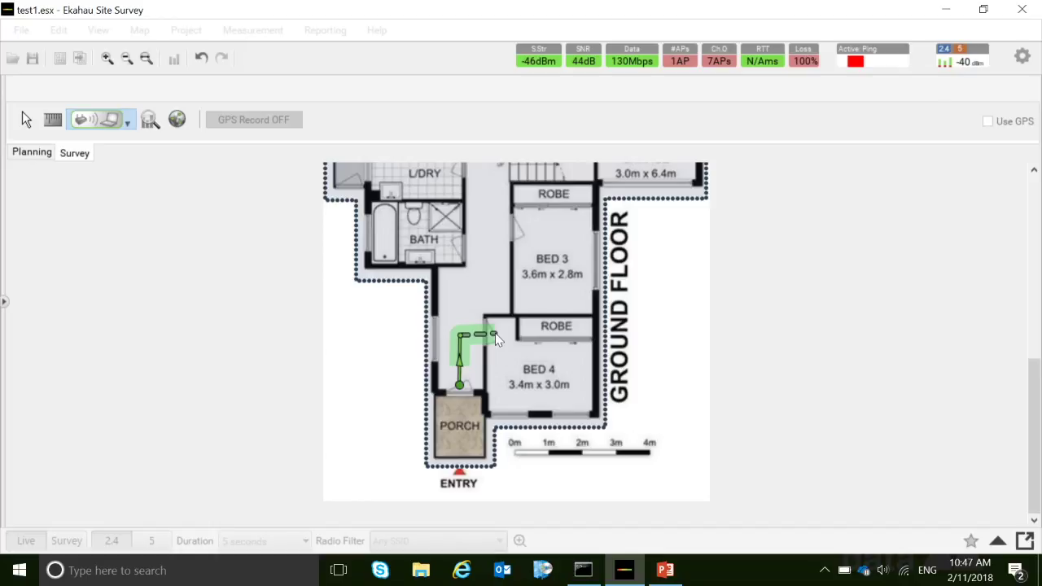
click(502, 333)
click(502, 401)
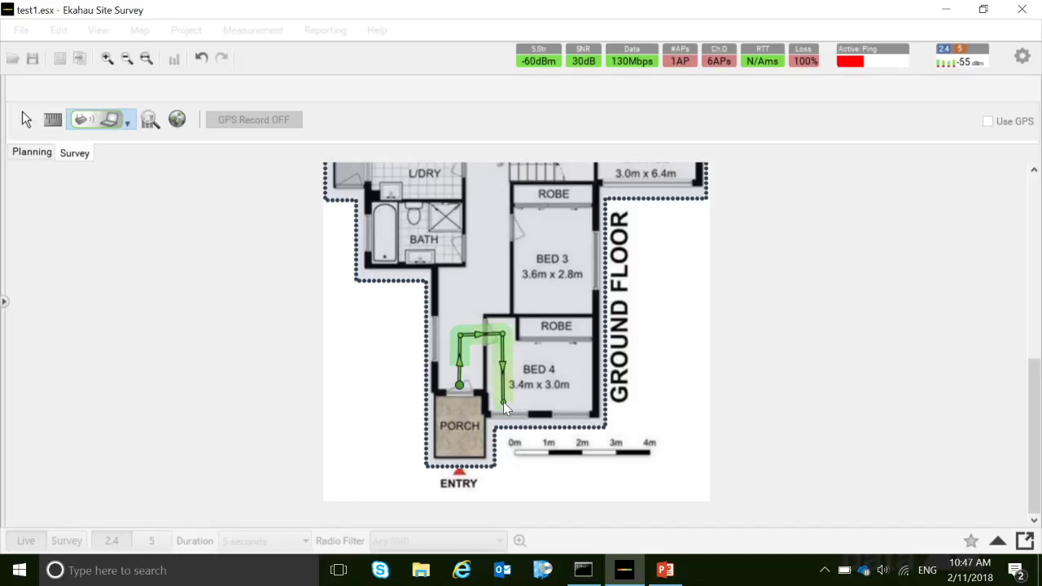
click(584, 404)
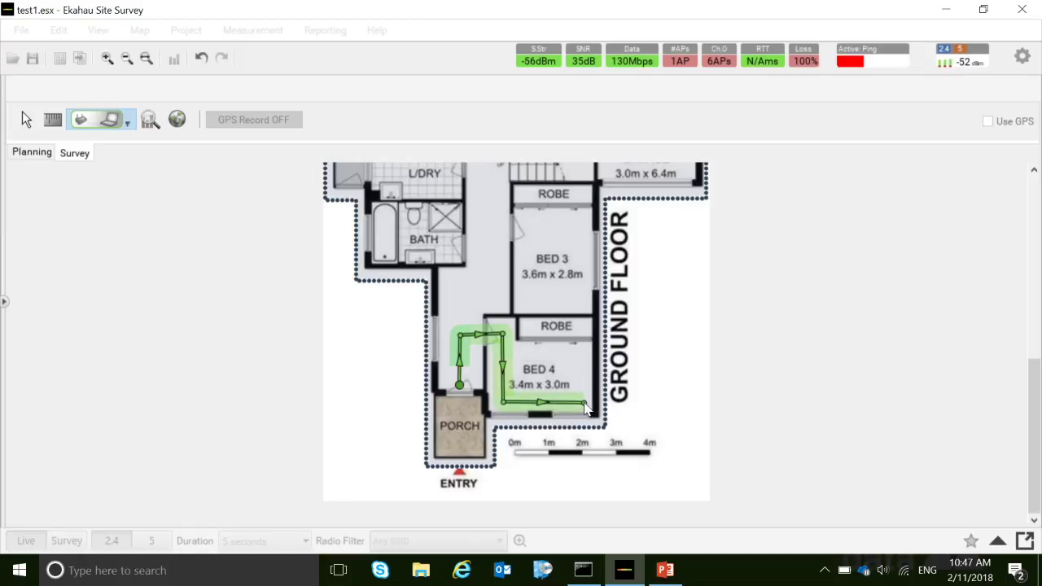
click(584, 352)
click(502, 351)
click(502, 334)
- Continue the survey path from Bed 4 up the hallway, into the bathroom and back out to the hallway
click(459, 335)
click(459, 292)
scroll(494, 302, up, 1)
click(494, 302)
click(494, 263)
scroll(494, 263, up, 4)
click(445, 308)
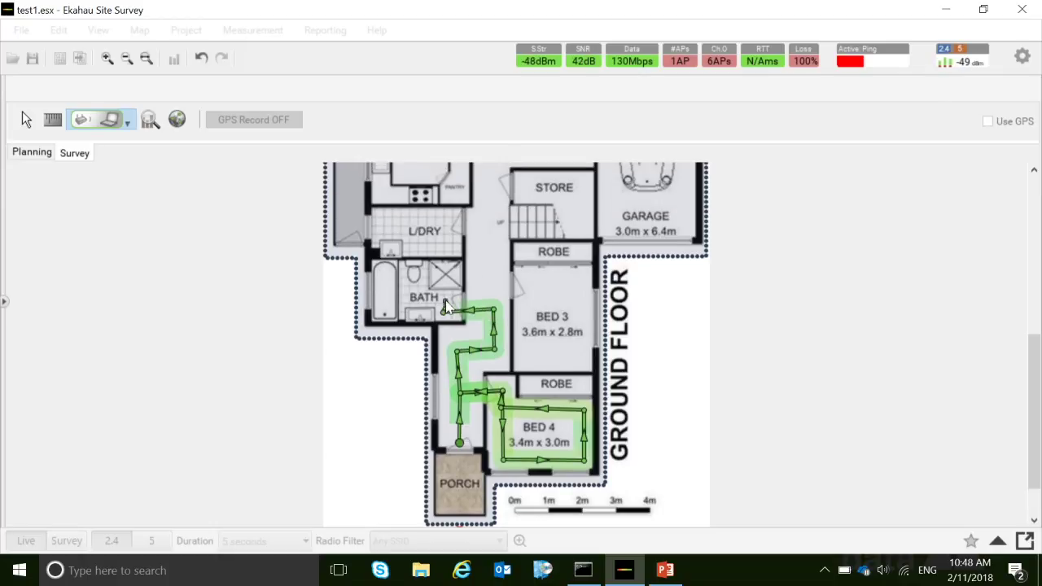
scroll(406, 299, up, 1)
click(406, 303)
click(447, 318)
click(494, 314)
- Continue the survey path from the hallway into Bed 3, around the room and back out to the hallway
click(494, 289)
scroll(494, 289, up, 1)
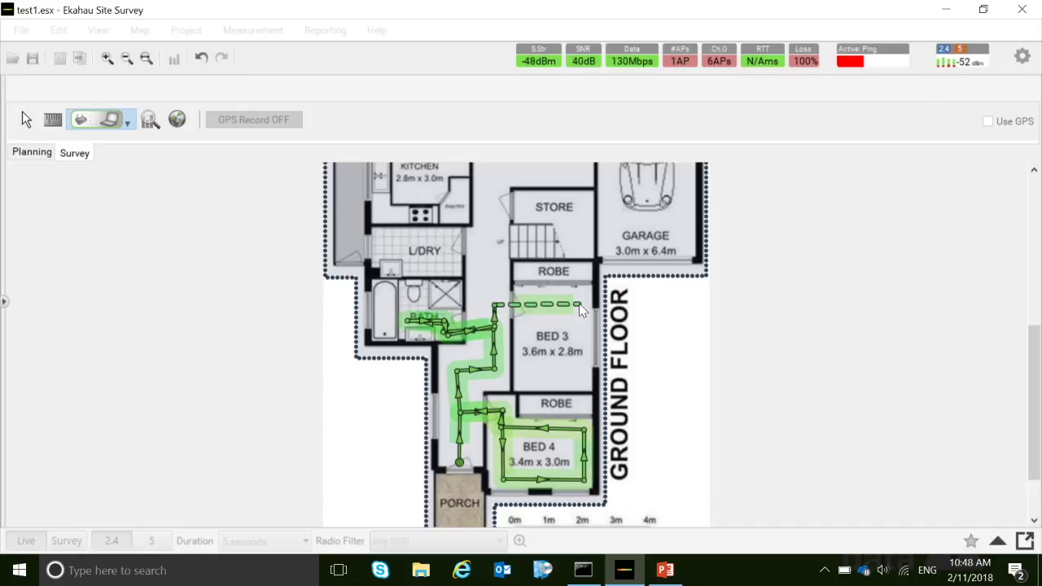
click(583, 304)
click(584, 382)
click(521, 384)
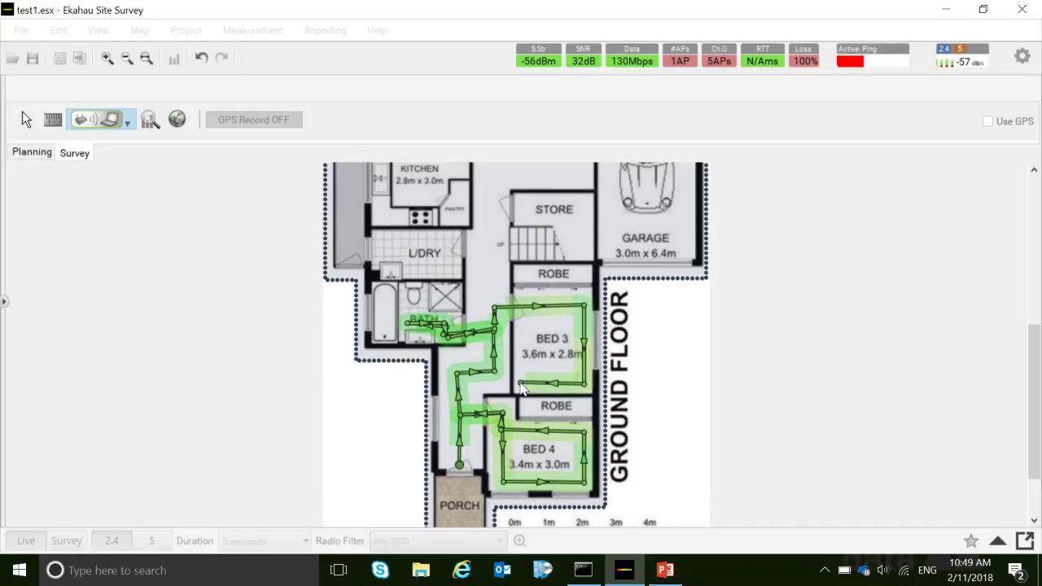
click(520, 307)
click(490, 307)
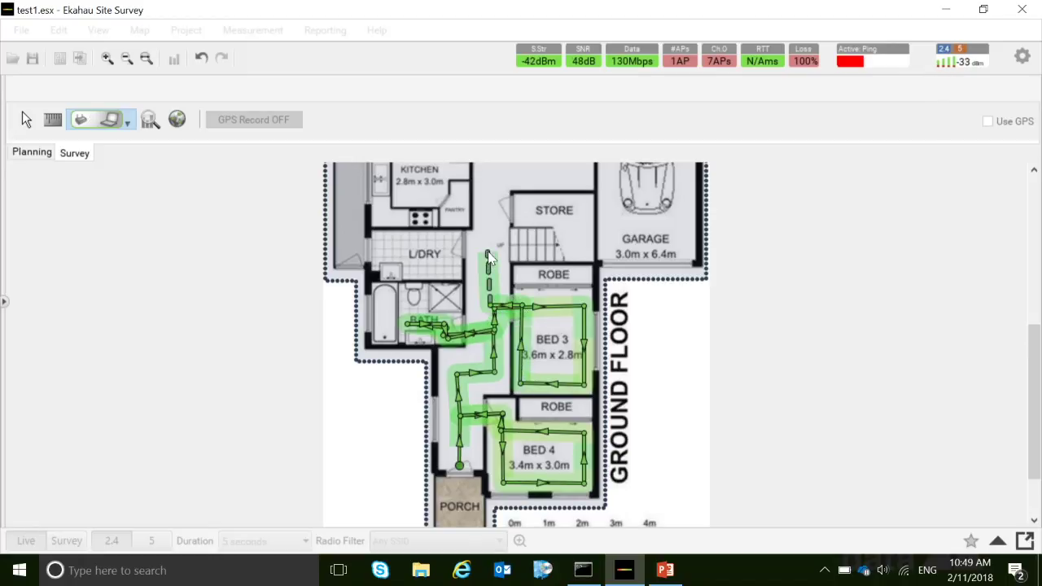
- End the survey path in the hallway beside the laundry and display the signal strength for both the 2.4 and 5 GHz bands
click(489, 257)
click(372, 87)
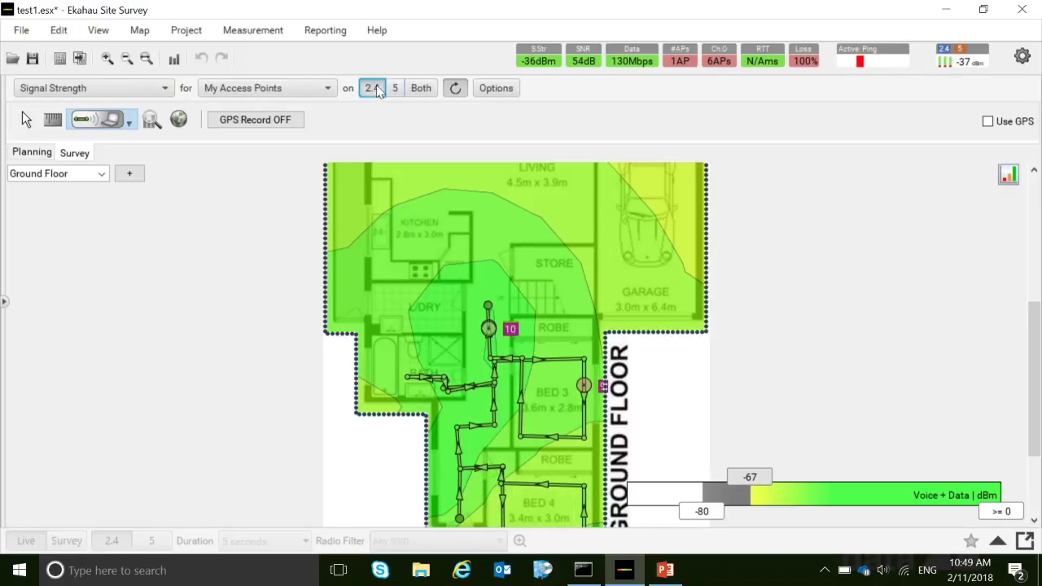
click(395, 88)
click(373, 88)
click(421, 87)
- Start a new survey path in the hallway and record it across the laundry and back out
click(482, 302)
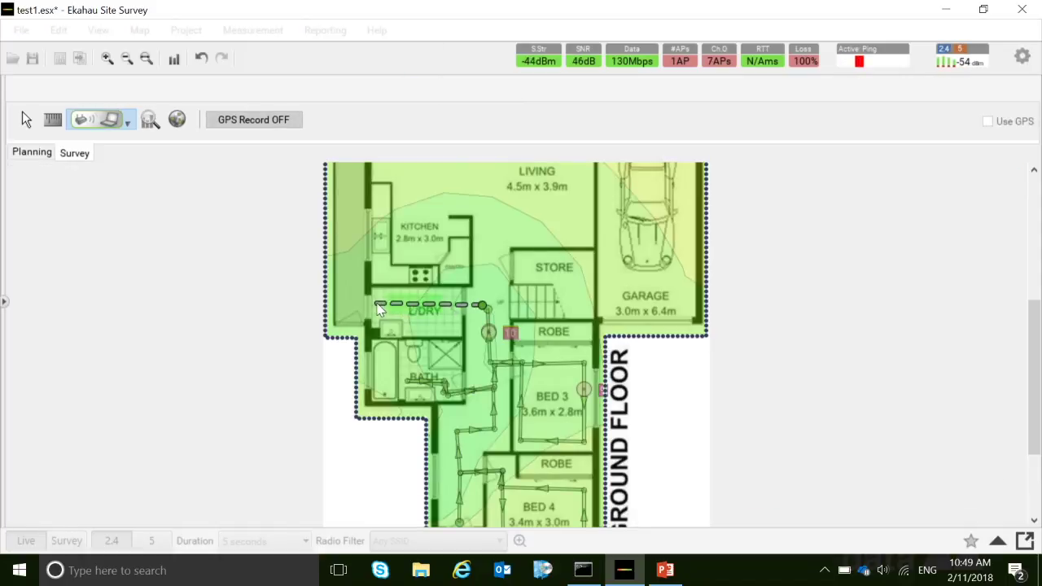
click(375, 306)
click(491, 305)
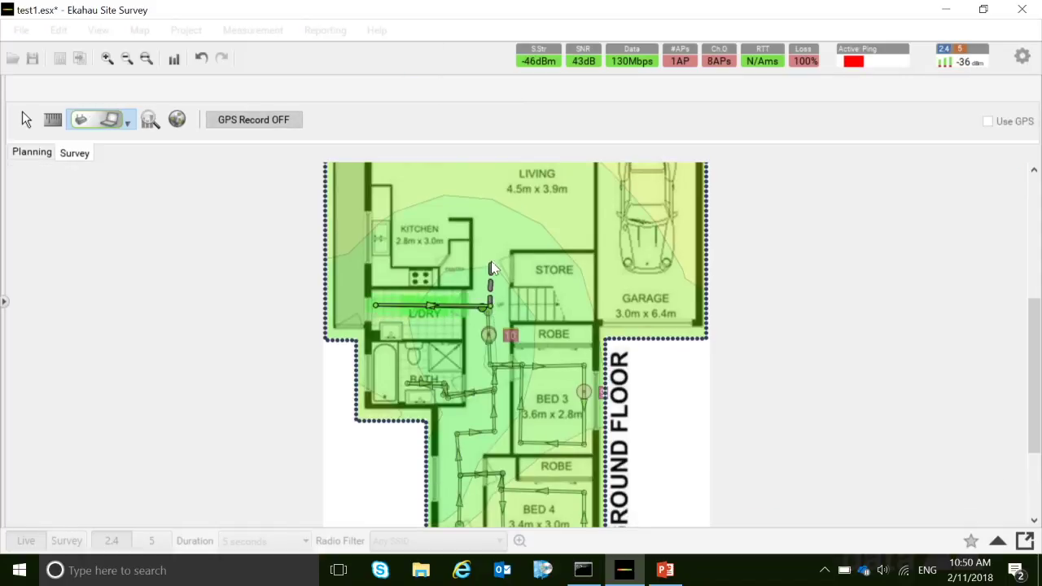
- Continue the survey path up the hallway, around the kitchen, through the dining area and along the living room's rear wall, ending it there
click(490, 211)
scroll(491, 213, up, 2)
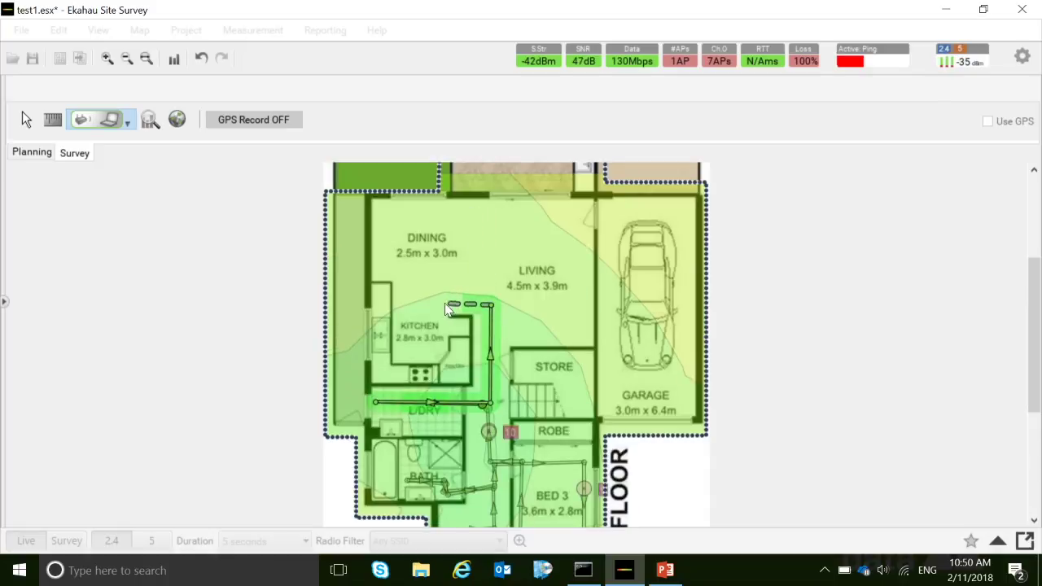
click(440, 307)
click(439, 349)
click(397, 349)
click(398, 204)
scroll(398, 204, up, 2)
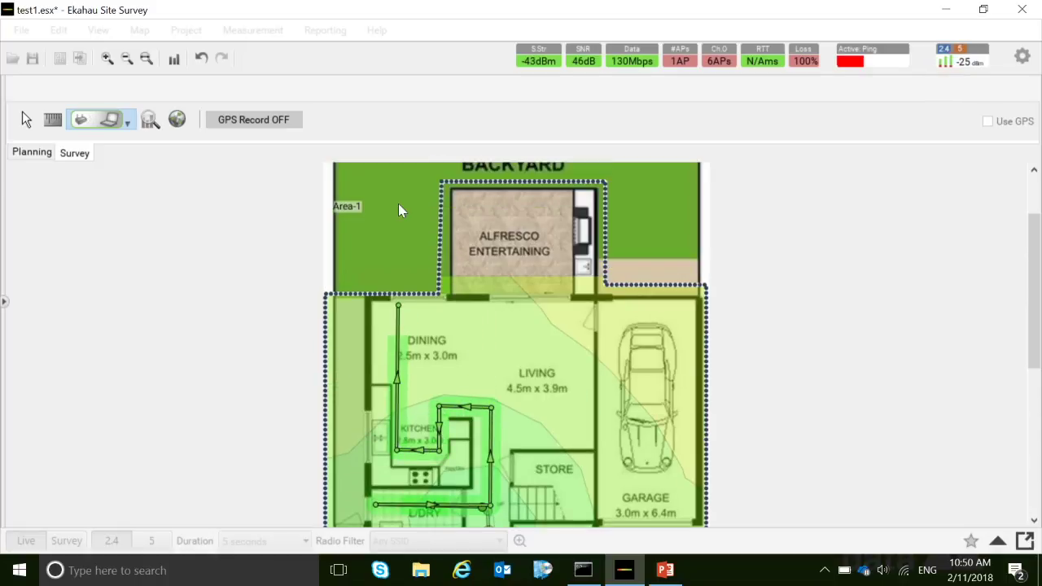
click(583, 308)
right_click(582, 307)
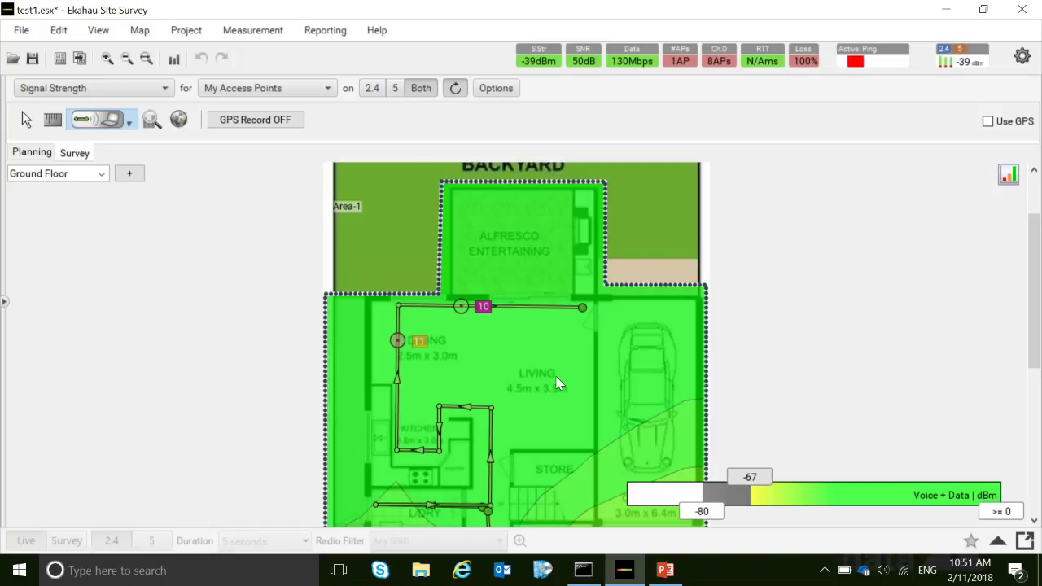
- Record a separate survey path as a closed rectangular loop around the Alfresco Entertaining area
click(460, 197)
click(563, 283)
click(564, 369)
click(471, 370)
click(462, 285)
right_click(480, 297)
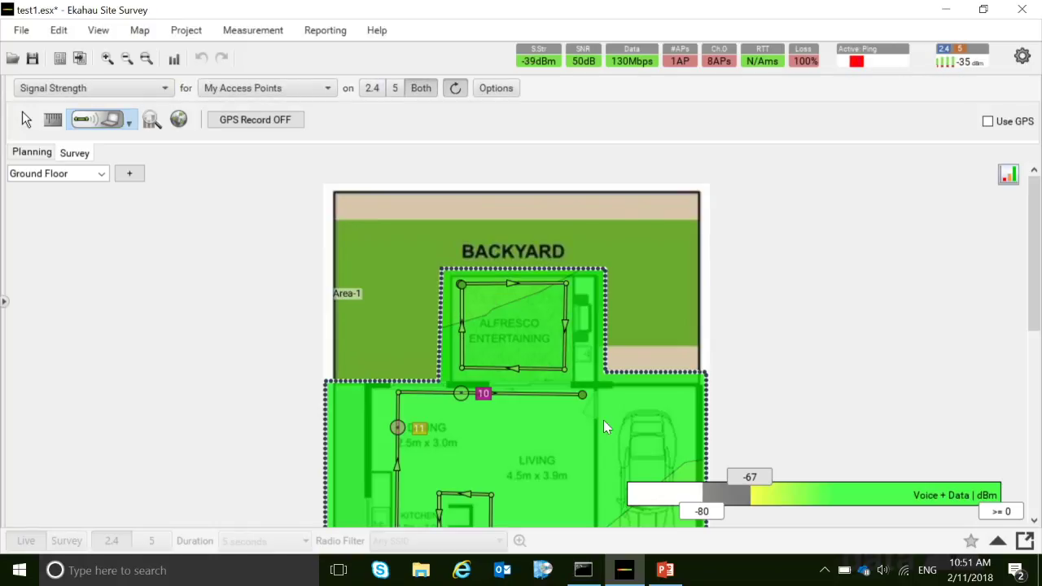
- Record a straight survey path down the length of the garage, from the rear of the car to the garage door
drag(1036, 309, 1037, 407)
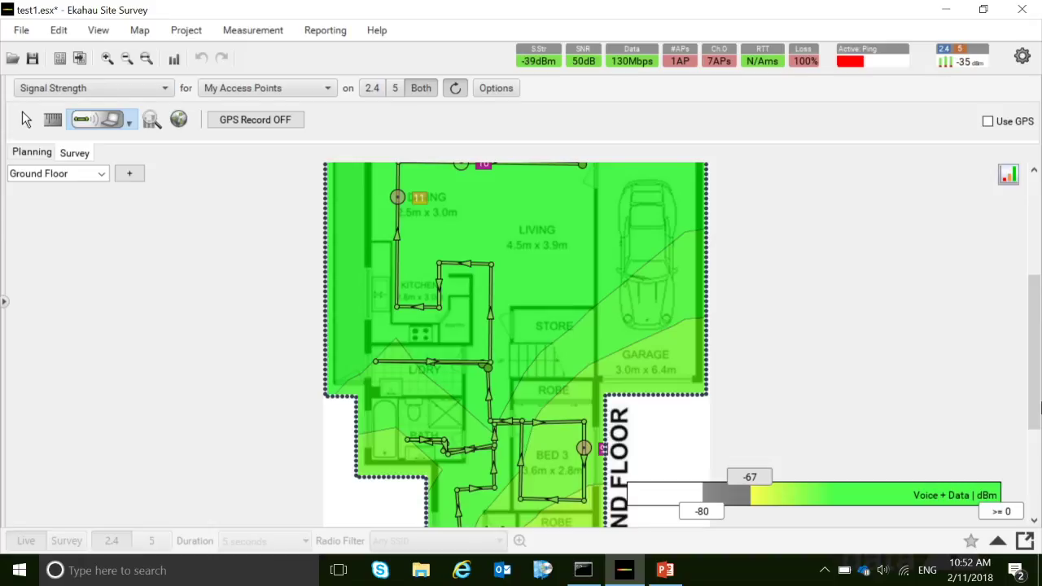
drag(1036, 407, 1037, 374)
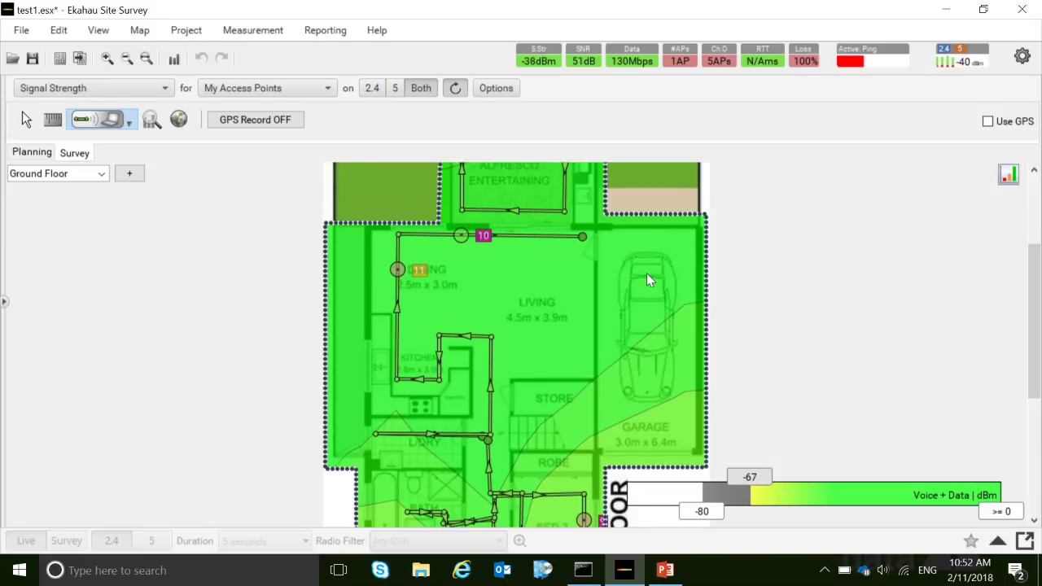
click(647, 273)
click(649, 442)
scroll(686, 366, down, 1)
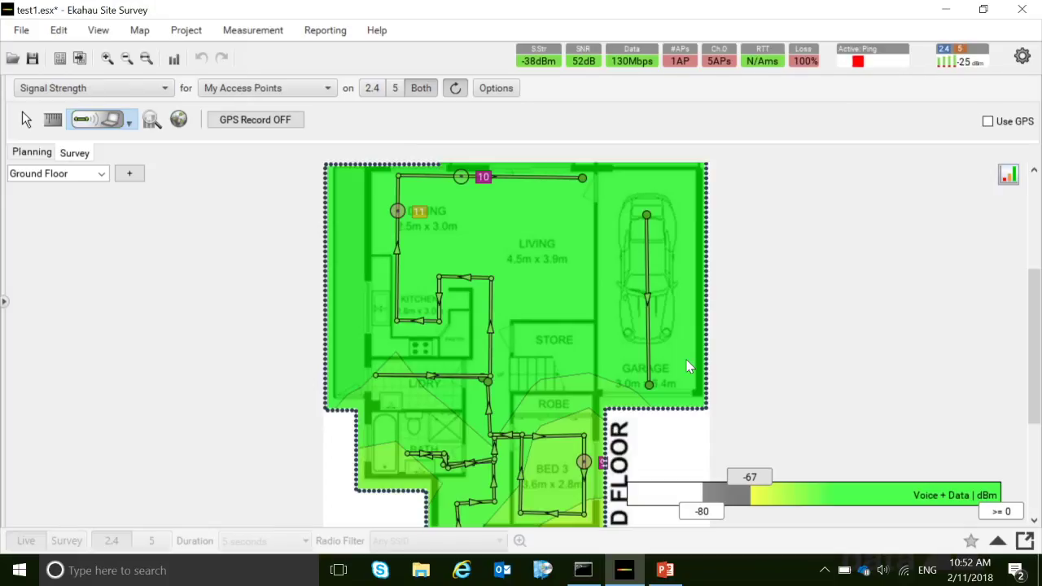
- Record a short survey path along the ground-floor staircase below the store
drag(1037, 321, 1039, 271)
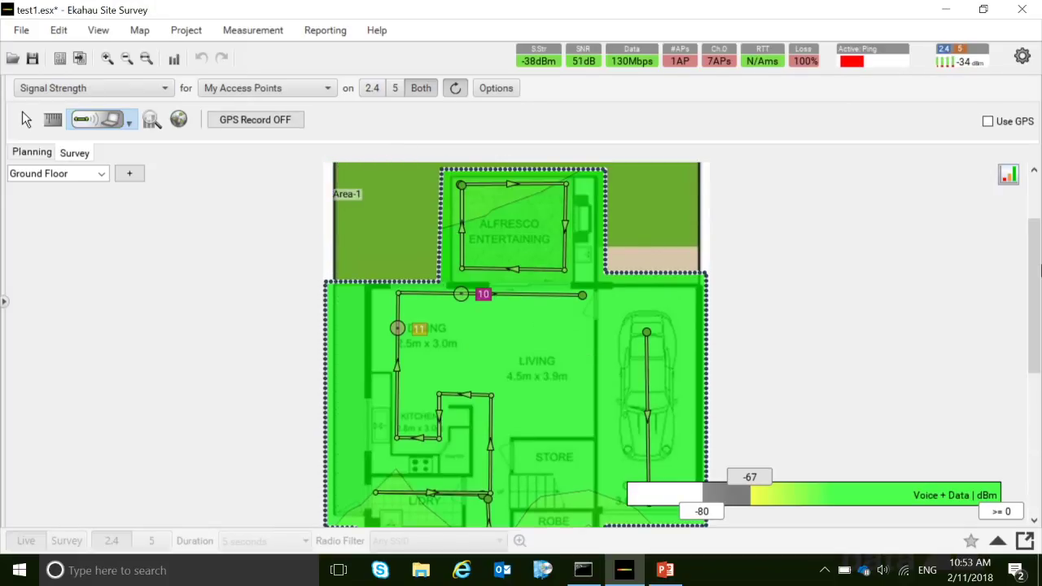
drag(1038, 266, 1038, 329)
click(508, 344)
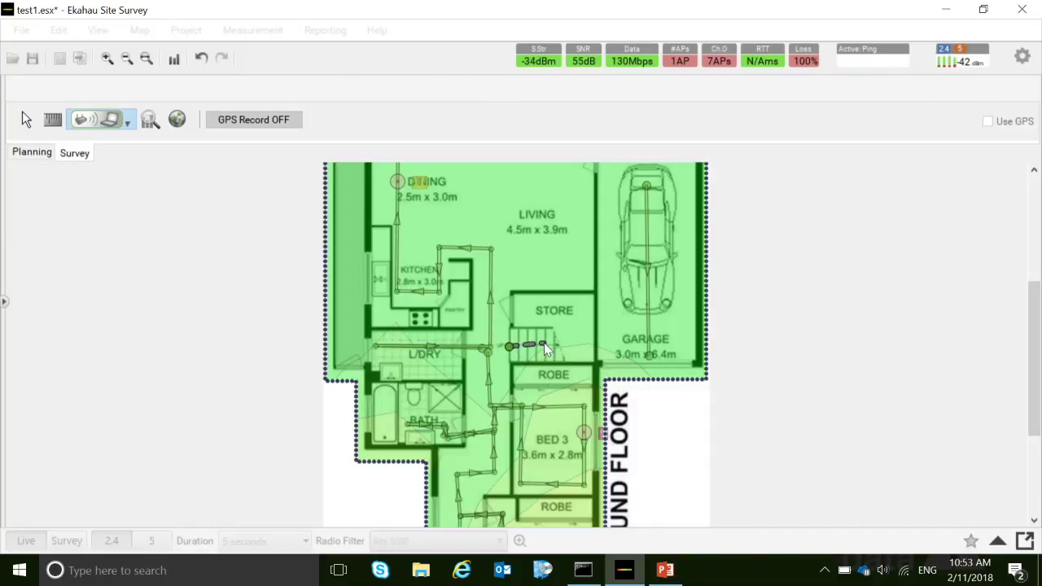
click(560, 344)
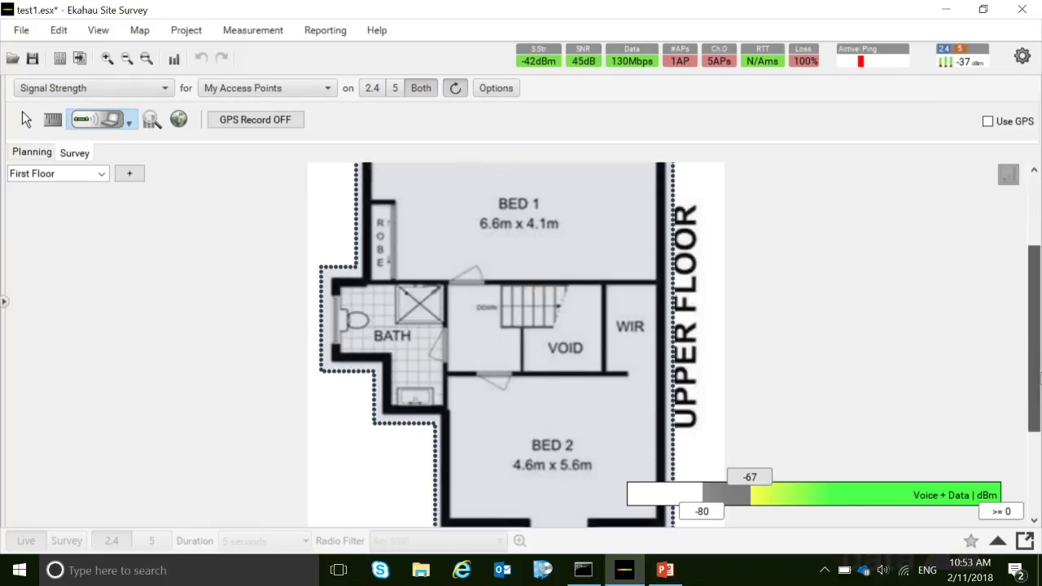
- On the First Floor map, record a survey path from the stairs across the landing and into the bathroom
click(559, 306)
click(460, 306)
click(460, 346)
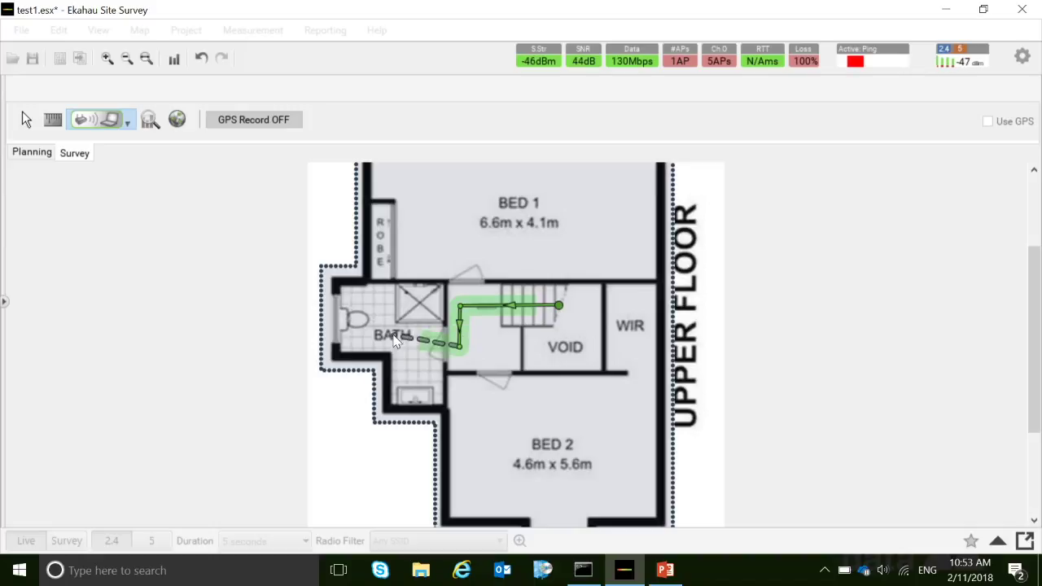
click(346, 340)
- Record a survey path from the Bed 2 doorway, along the room's upper wall and into the walk-in robe
scroll(525, 252, down, 3)
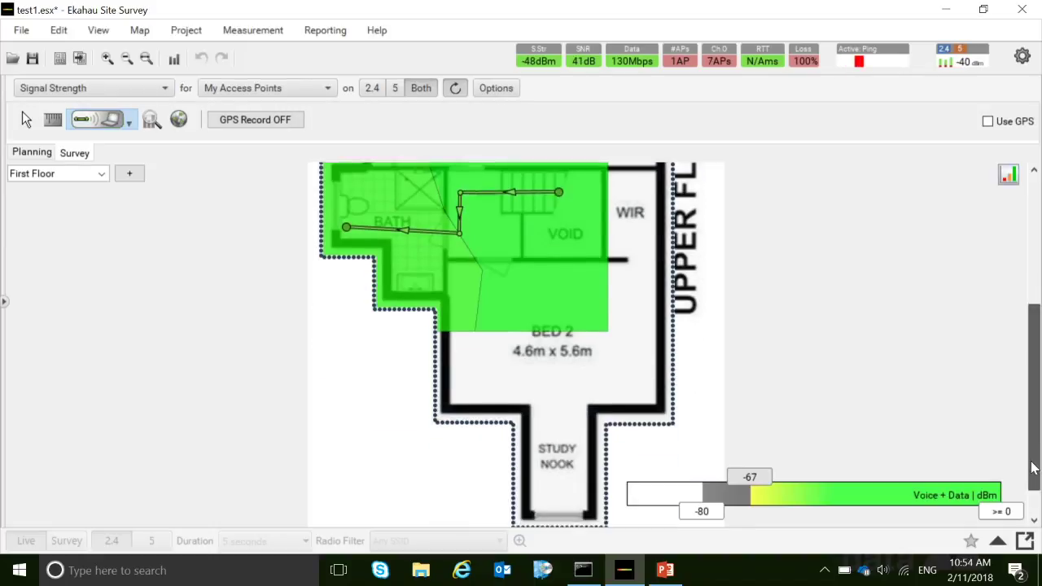
drag(1027, 370, 1028, 327)
click(493, 306)
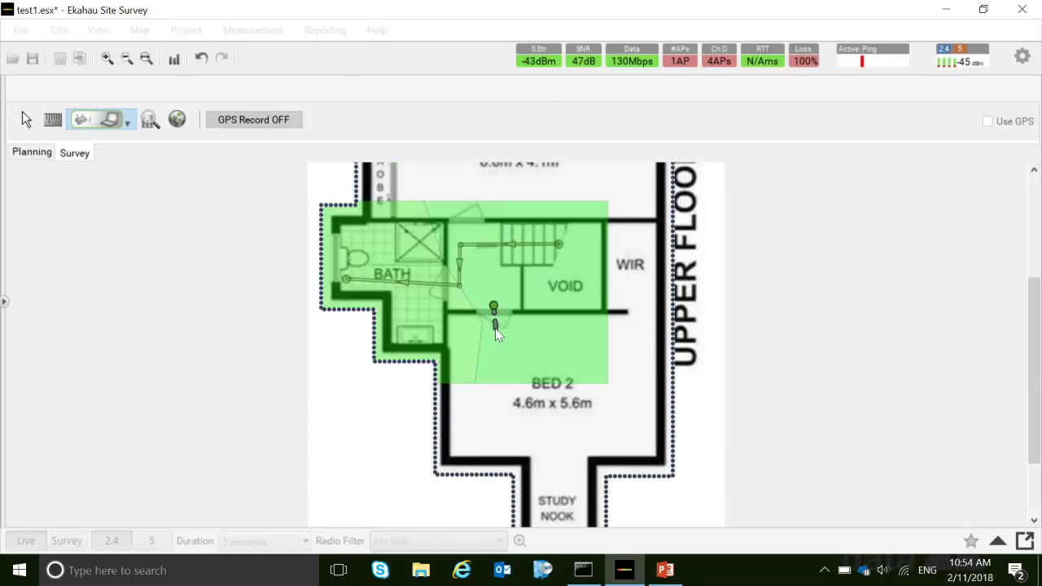
click(643, 330)
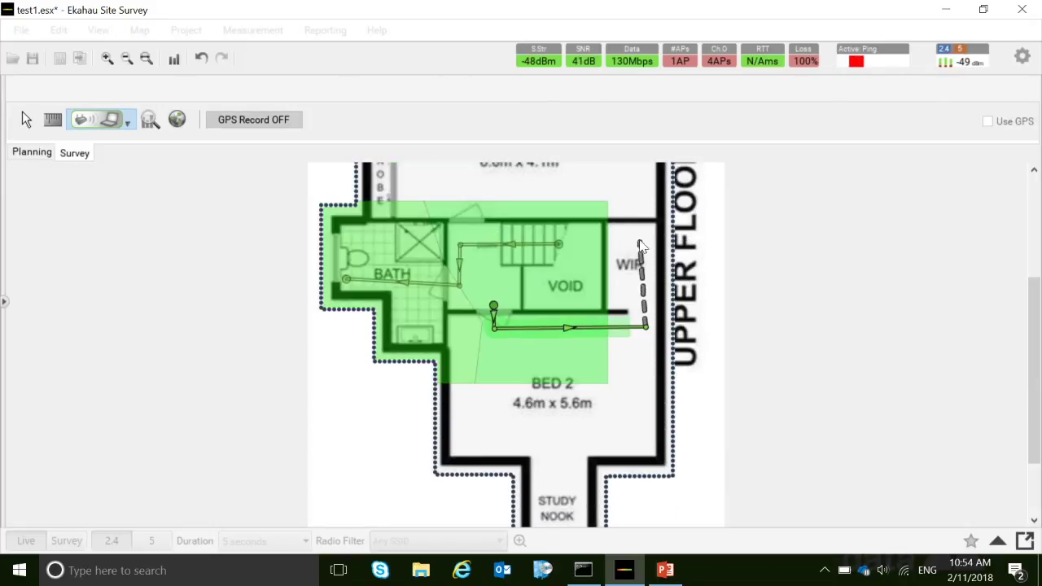
right_click(639, 239)
- Record a survey path from the study nook's window straight up into the middle of Bed 2
scroll(639, 397, down, 3)
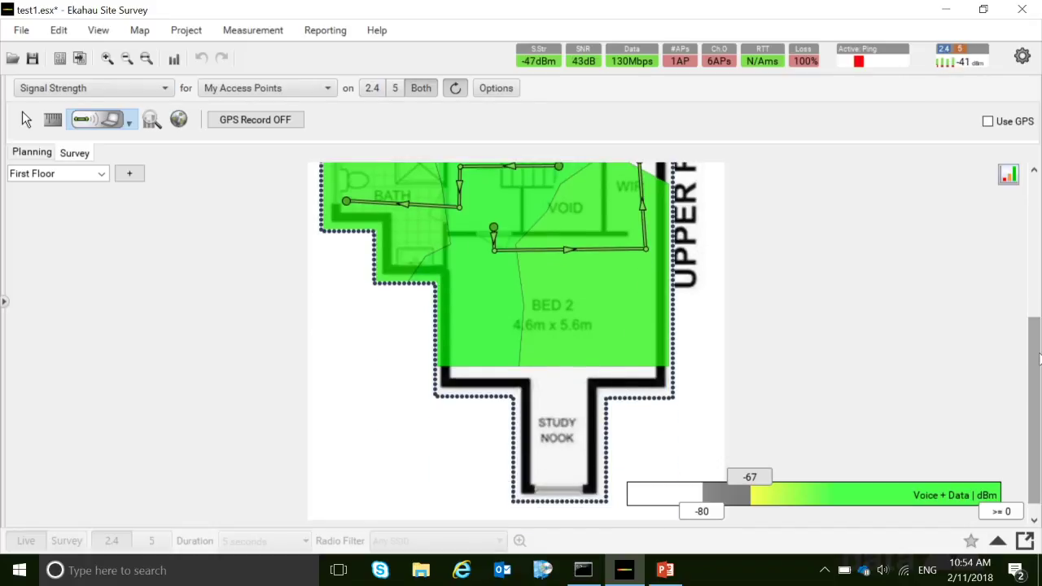
click(560, 487)
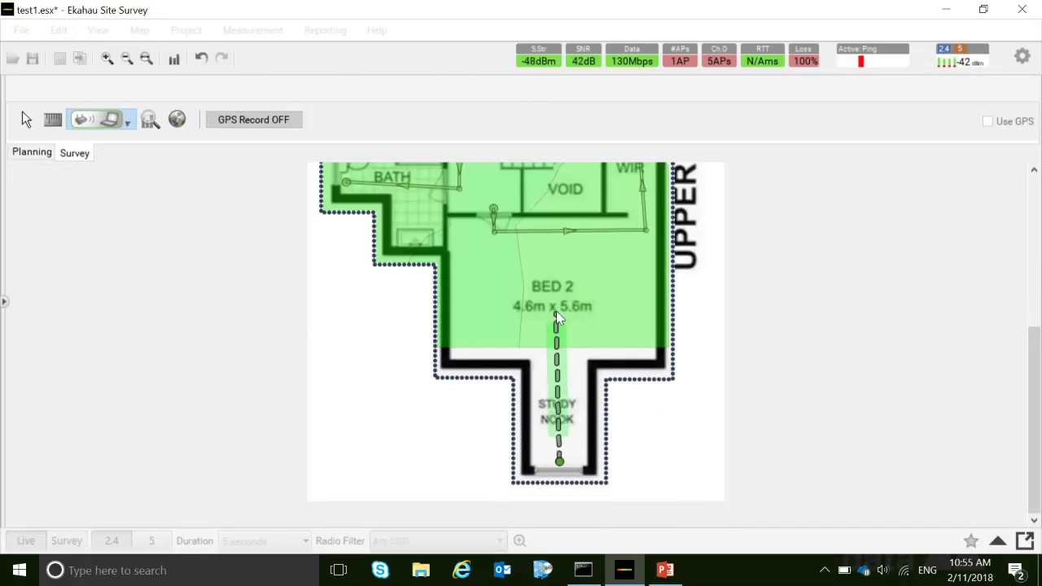
click(556, 251)
scroll(556, 250, up, 1)
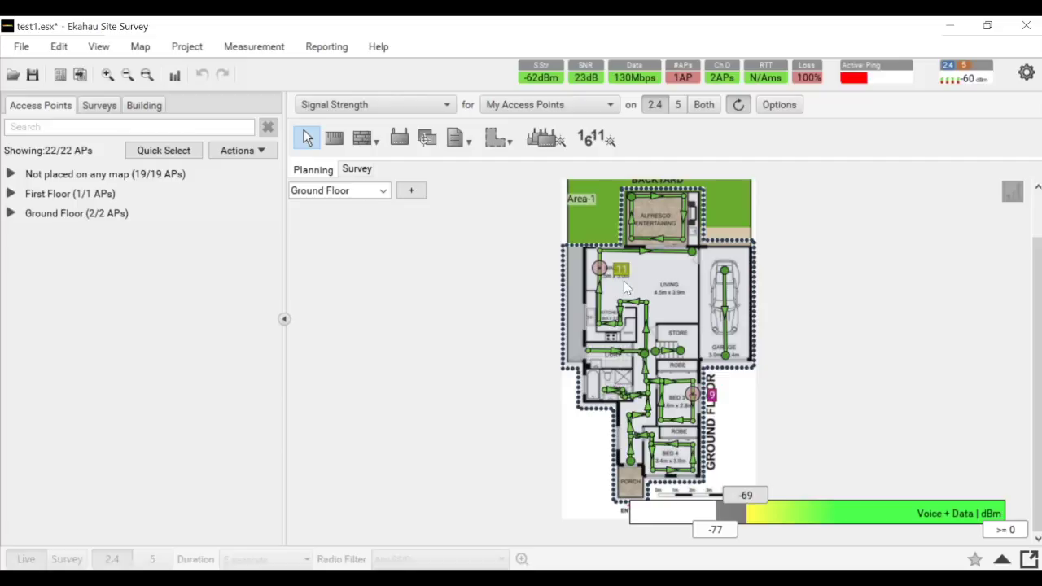
- Visualize the Ground Floor signal strength for All Access Points, and deselect every access point from My
click(535, 106)
click(522, 124)
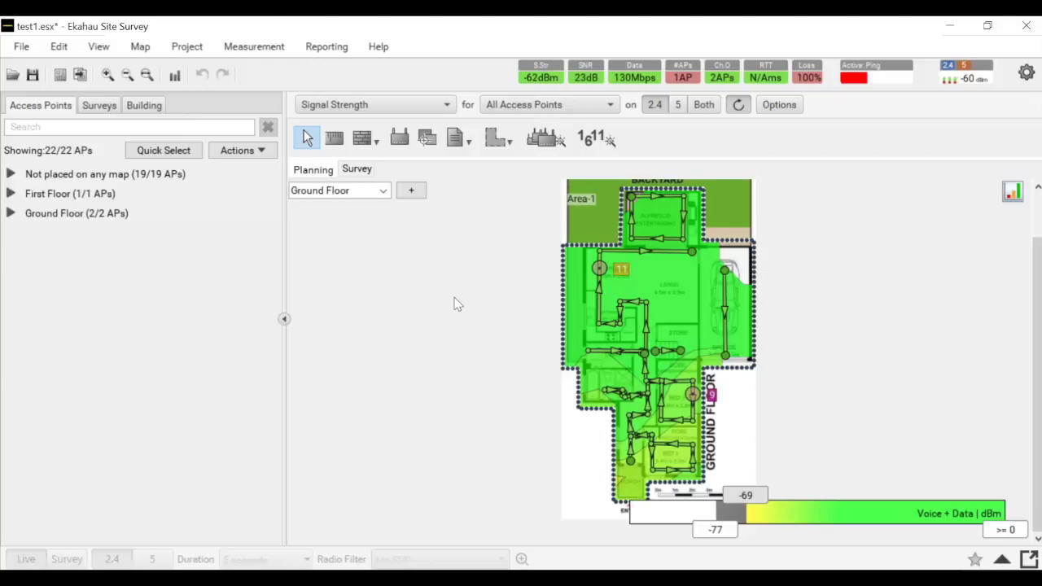
click(269, 151)
click(277, 170)
click(249, 151)
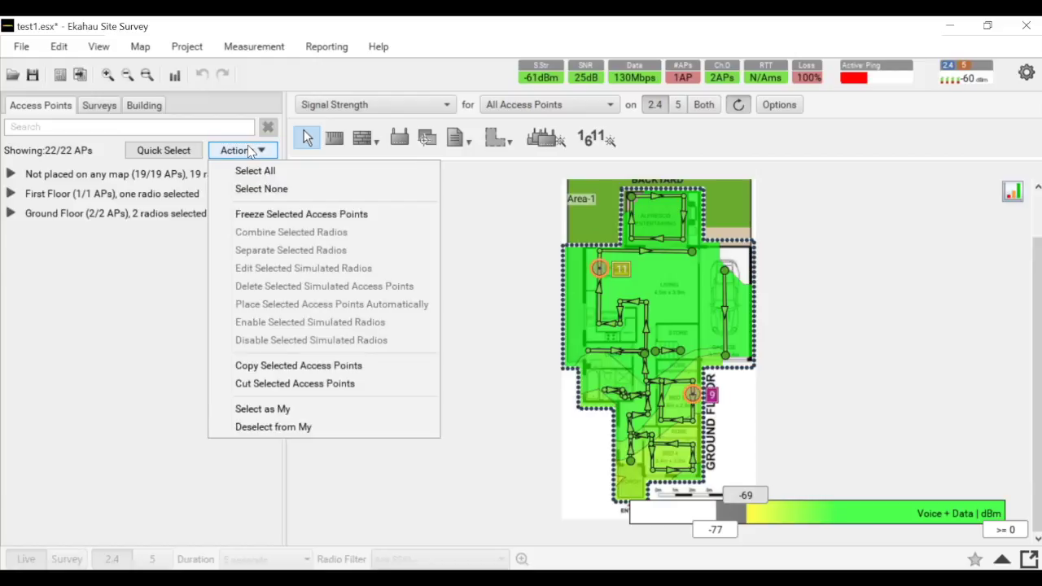
click(286, 432)
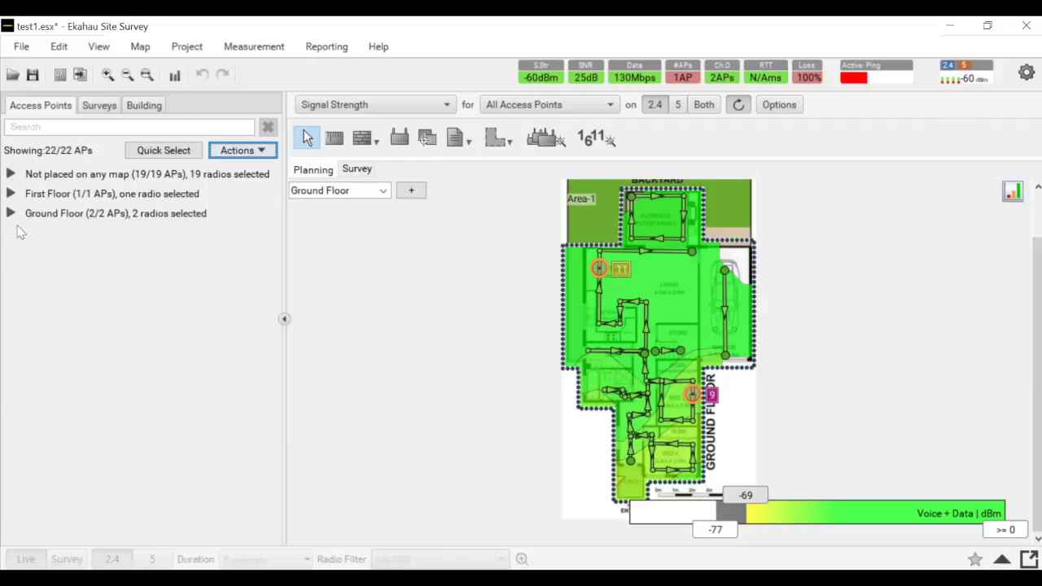
- Review the access points listed as not placed on any map and those on the First Floor
click(11, 176)
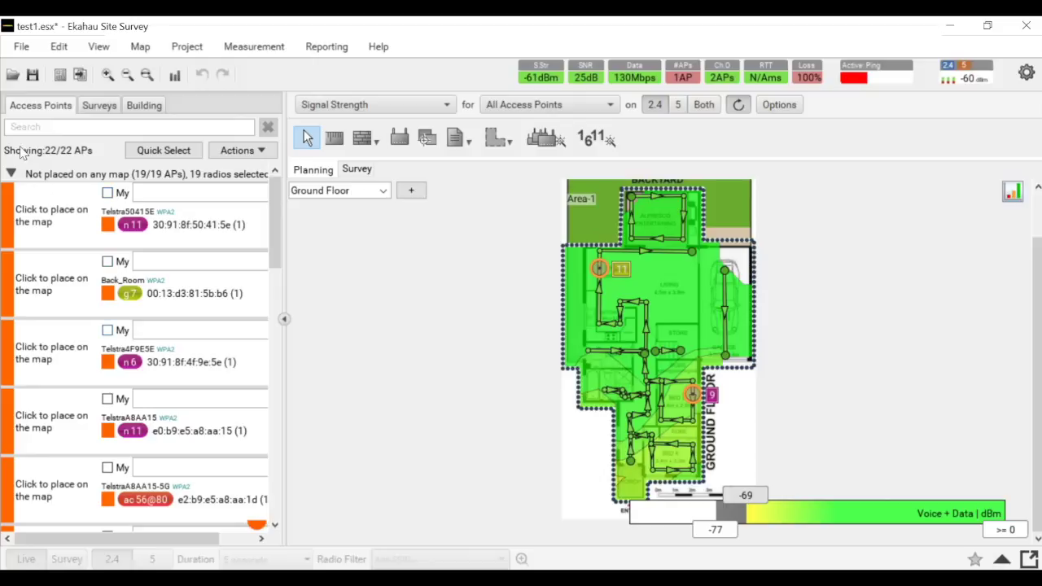
click(11, 174)
click(10, 194)
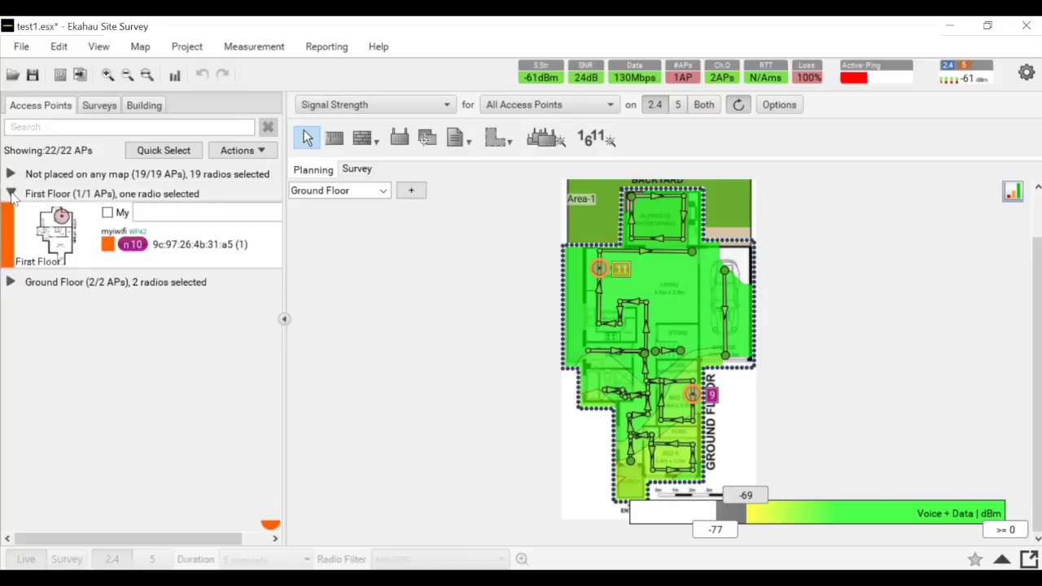
click(11, 194)
click(10, 194)
click(11, 194)
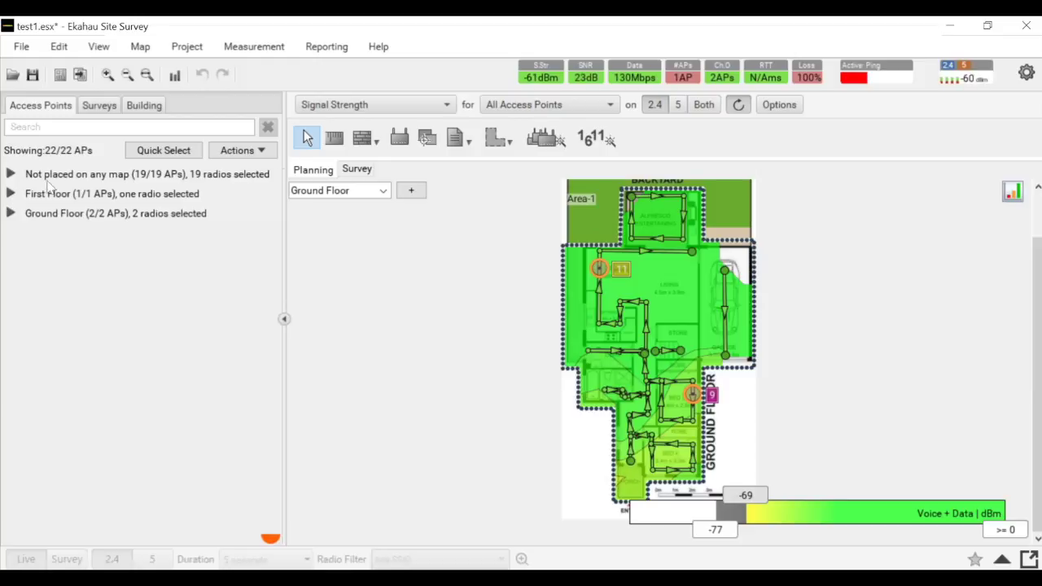
- Use the access point quick selection to select only the SSID myiwifi
click(162, 150)
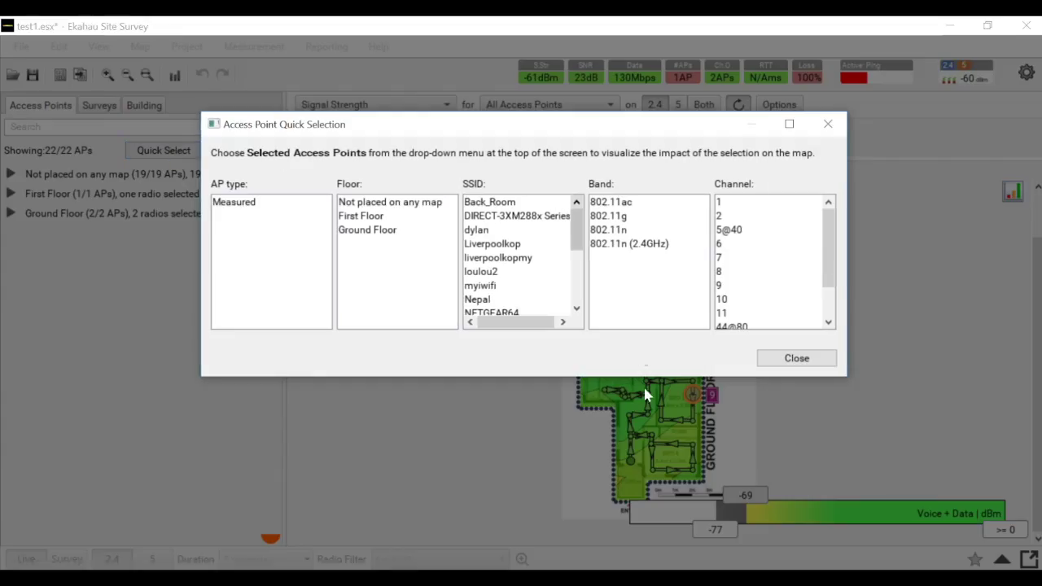
drag(634, 377, 635, 547)
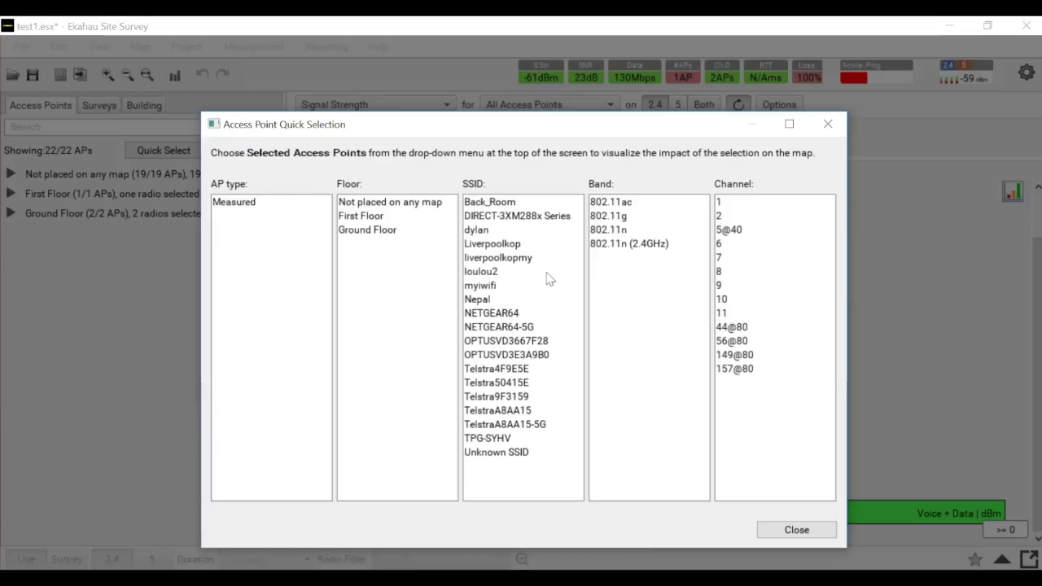
click(482, 286)
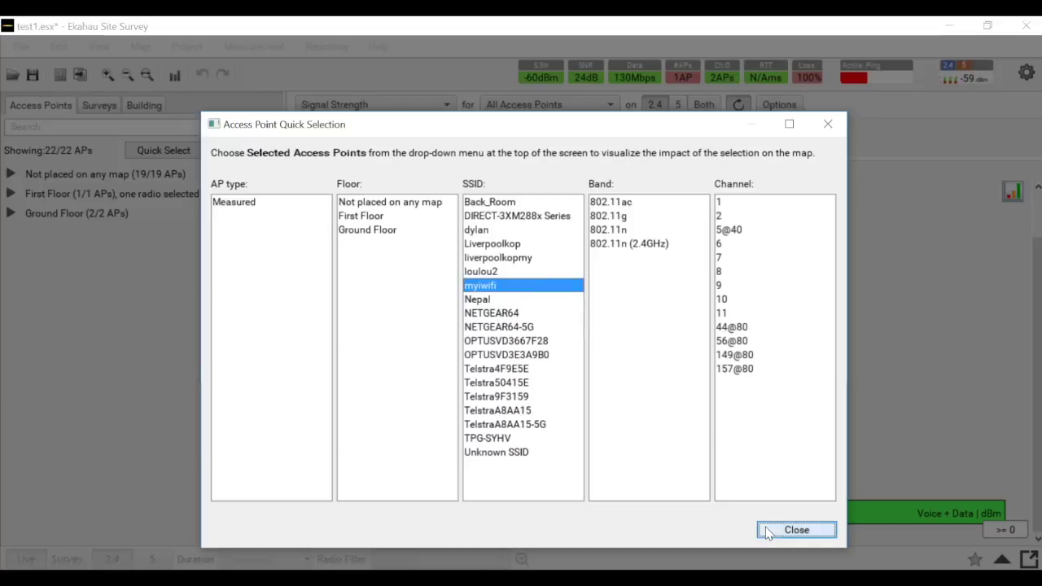
click(796, 530)
- Mark the selected myiwifi access point as My and visualize the signal strength for My Access Points
click(11, 213)
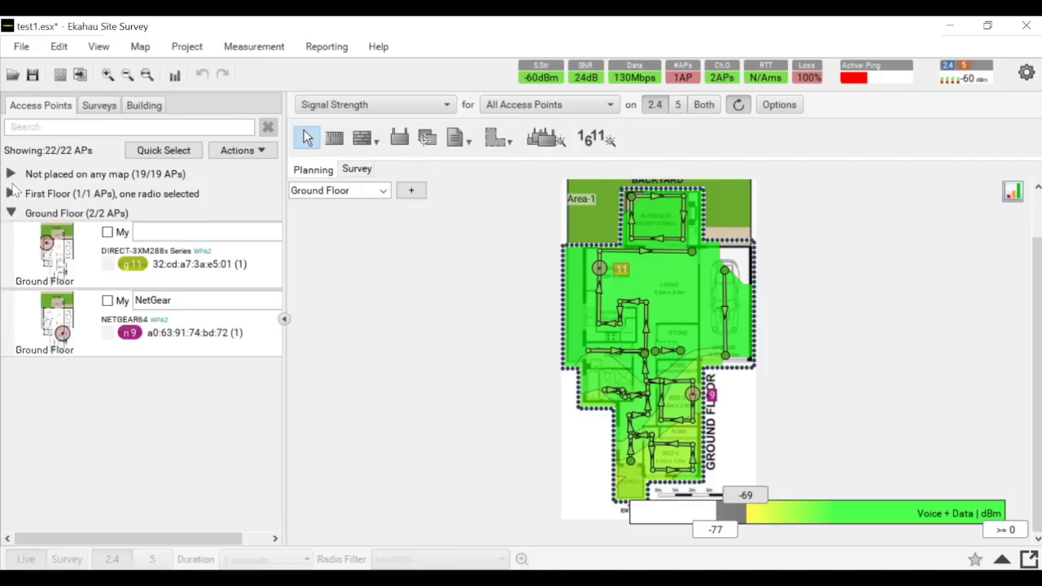
click(10, 193)
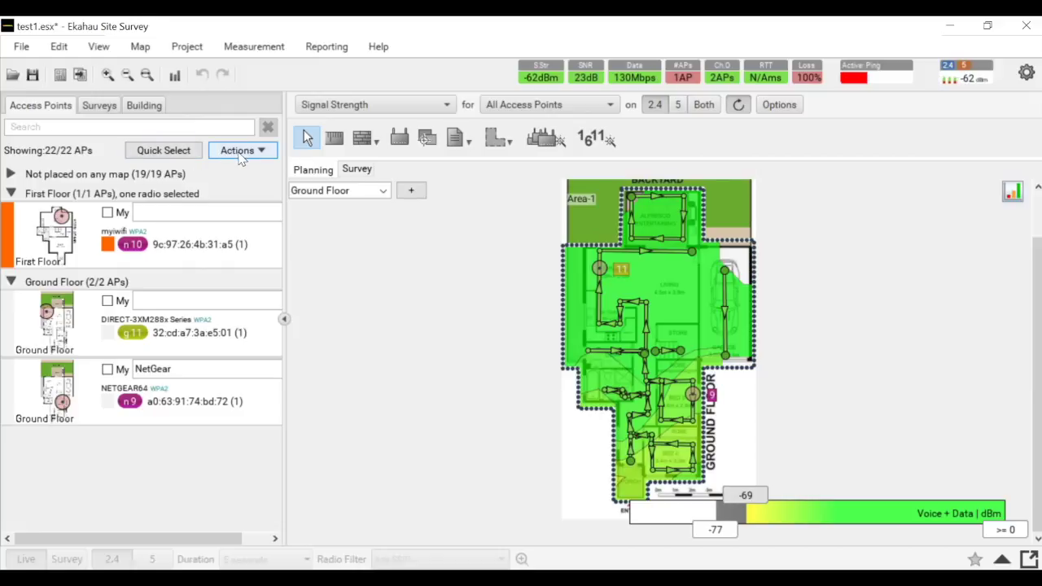
click(239, 155)
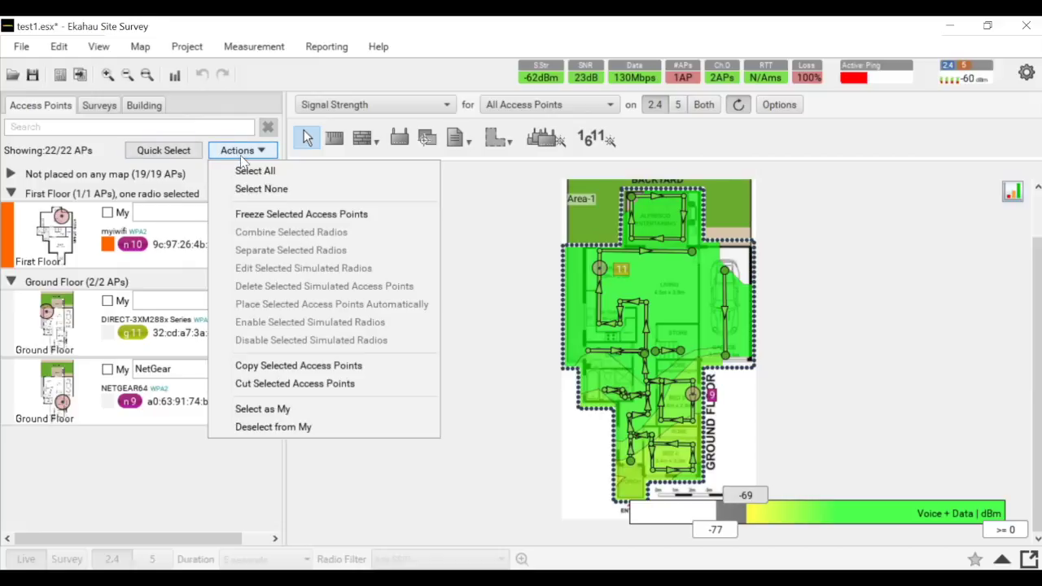
click(316, 412)
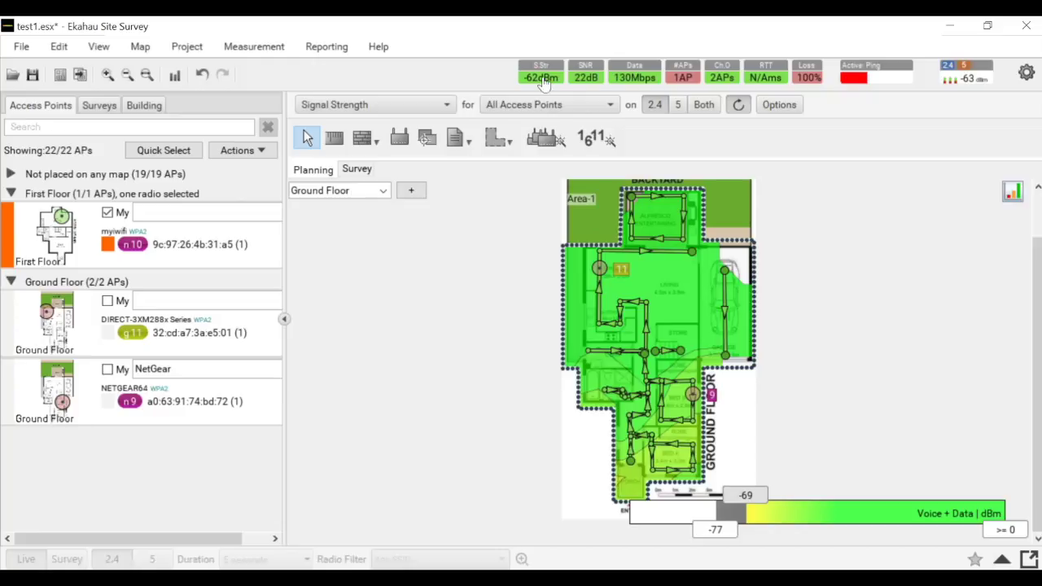
click(524, 111)
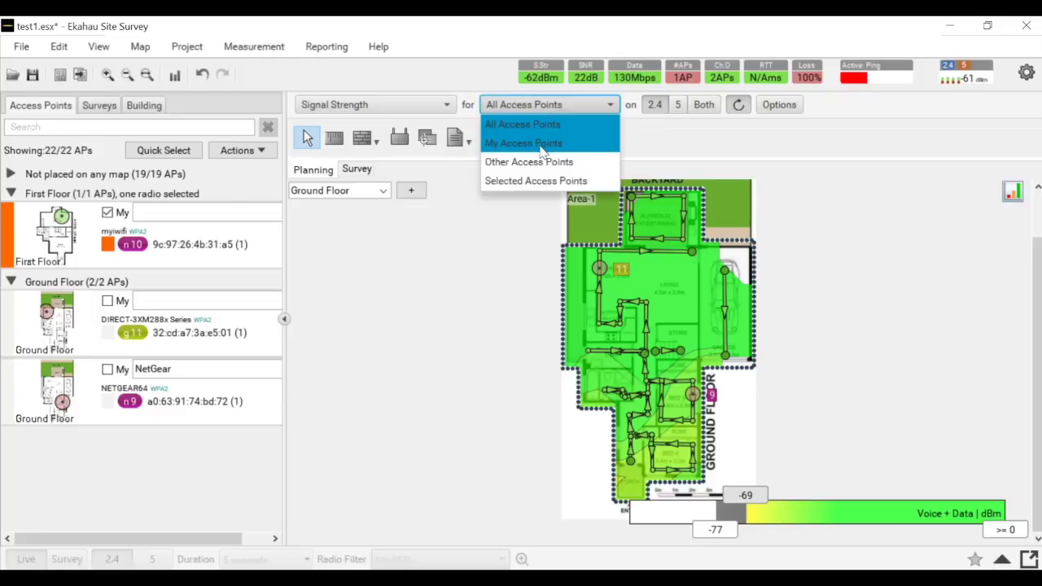
click(546, 141)
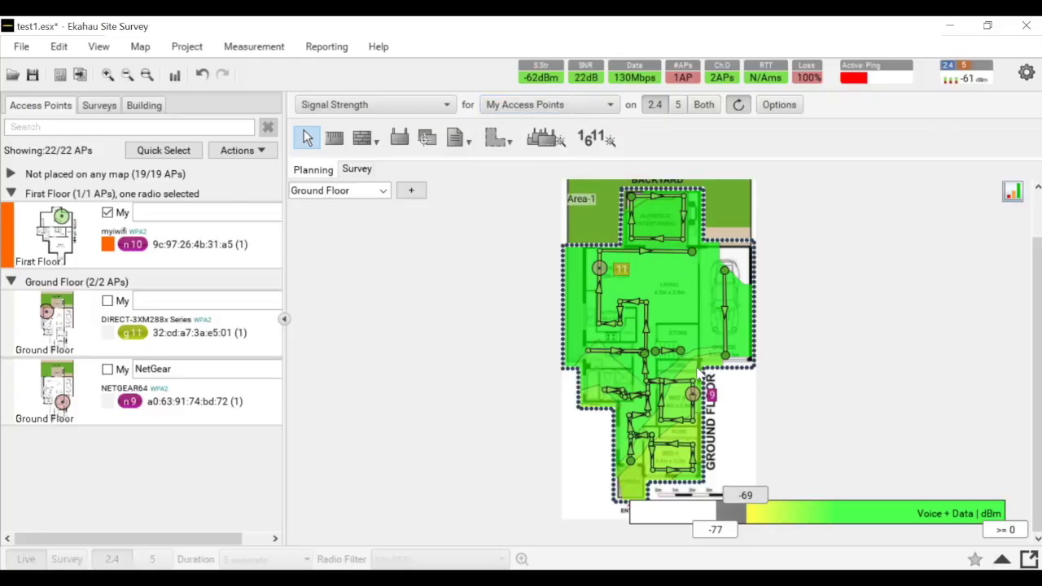
- Compare the My Access Points signal strength on the First Floor and Ground Floor maps, and show the First Floor access point in the list
click(383, 191)
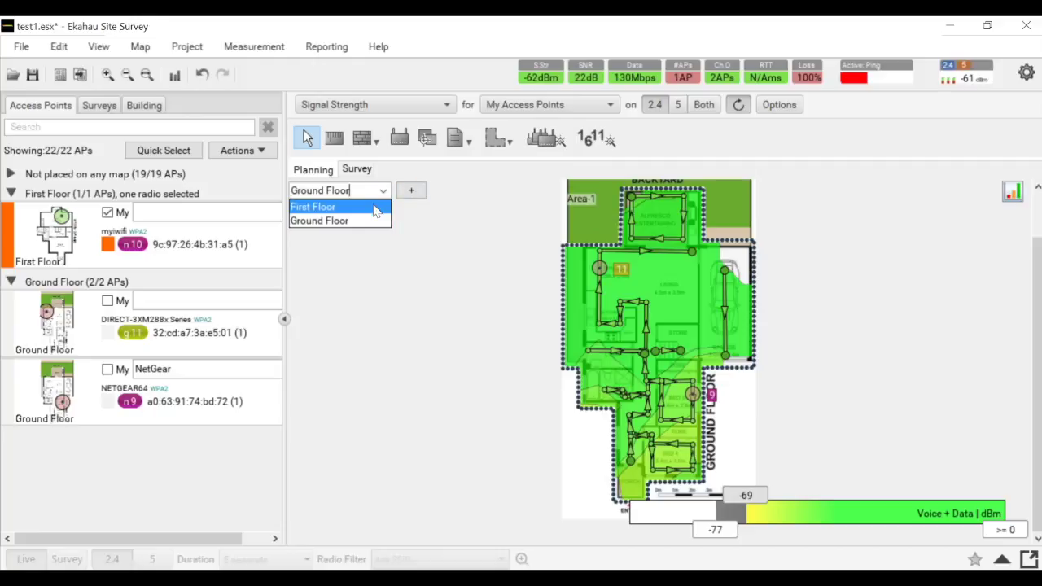
click(362, 206)
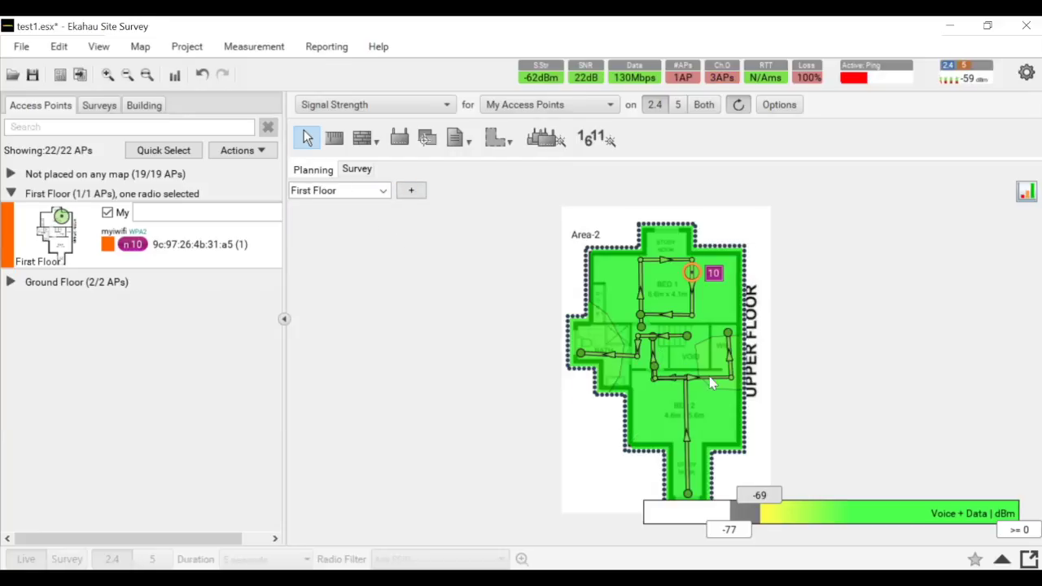
click(390, 192)
click(361, 219)
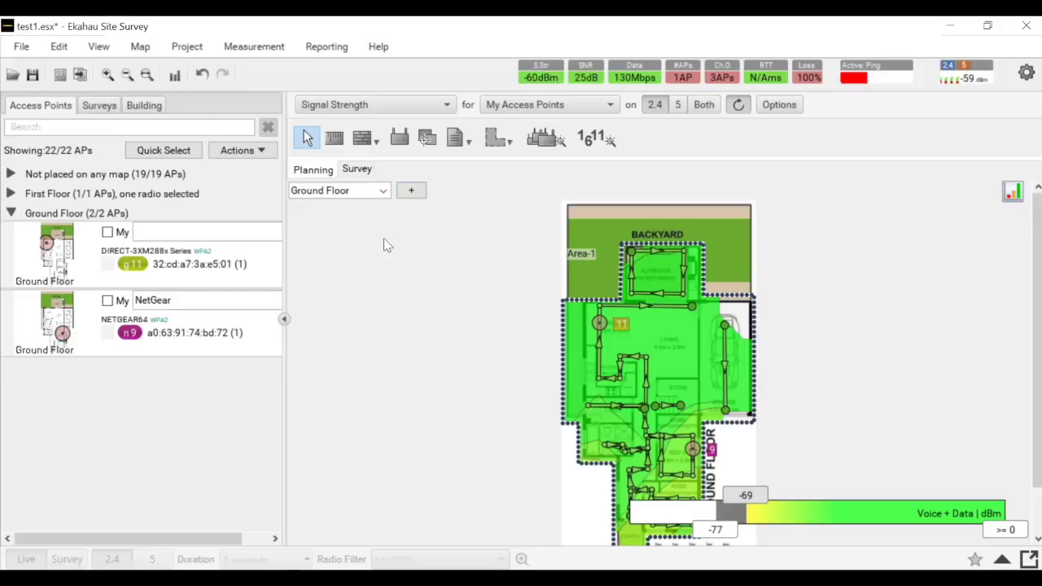
scroll(672, 446, up, 1)
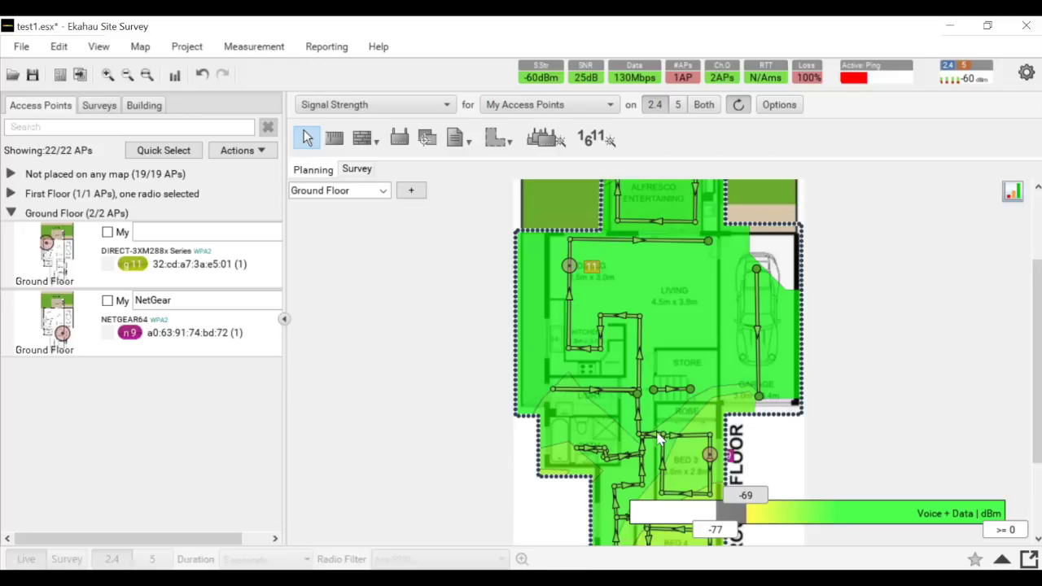
scroll(659, 439, down, 1)
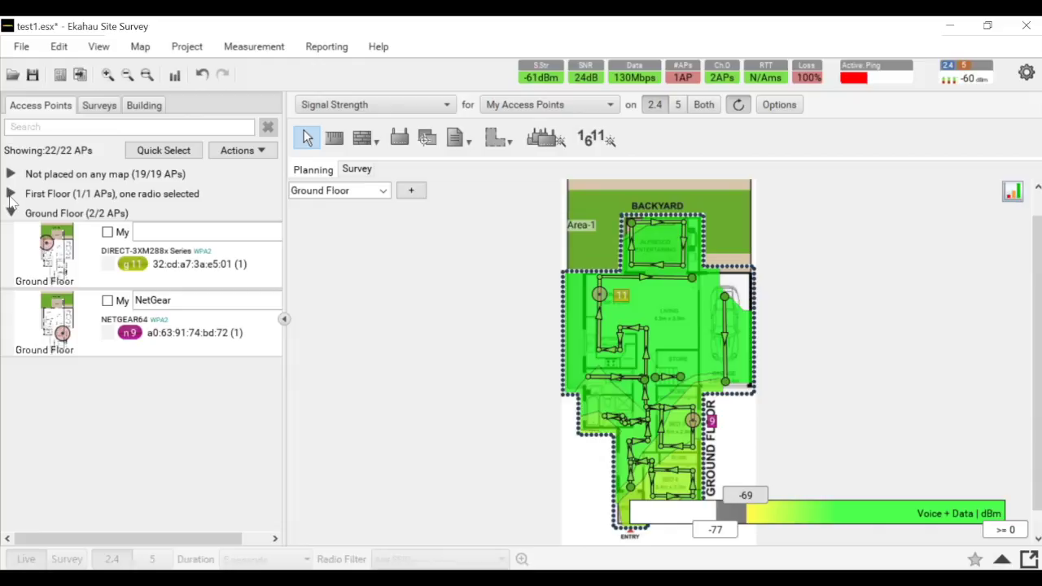
click(11, 194)
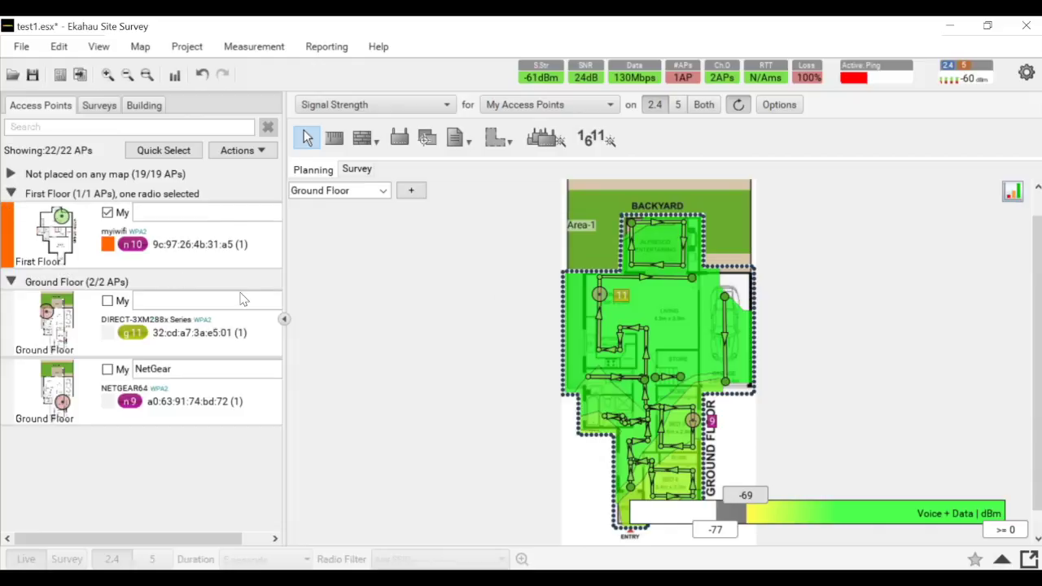
- Remove the myiwifi access point near Bed 1 from the First Floor map
click(384, 192)
click(377, 205)
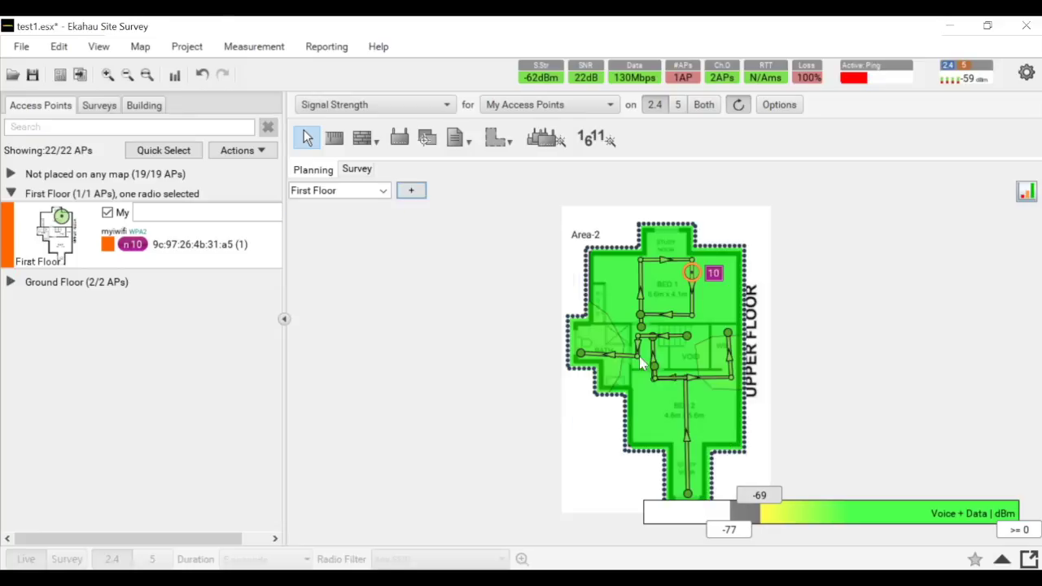
scroll(697, 280, up, 2)
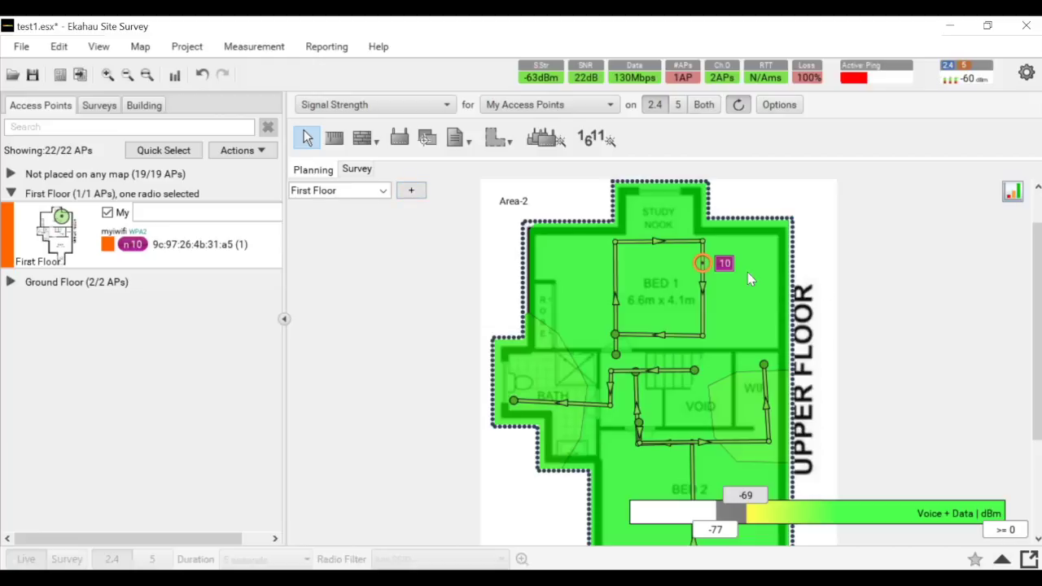
right_click(701, 261)
click(741, 322)
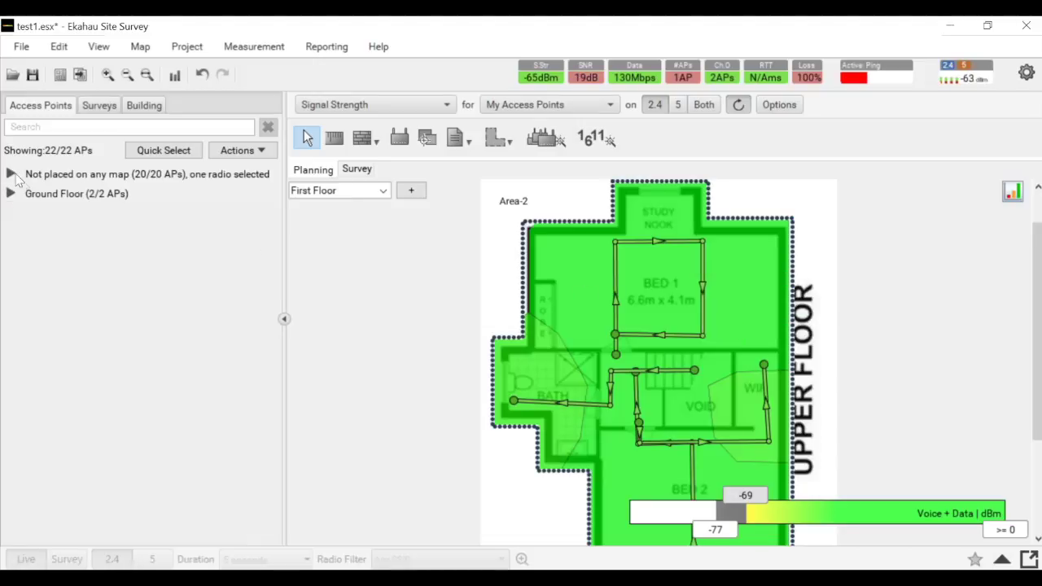
click(11, 174)
scroll(122, 415, down, 3)
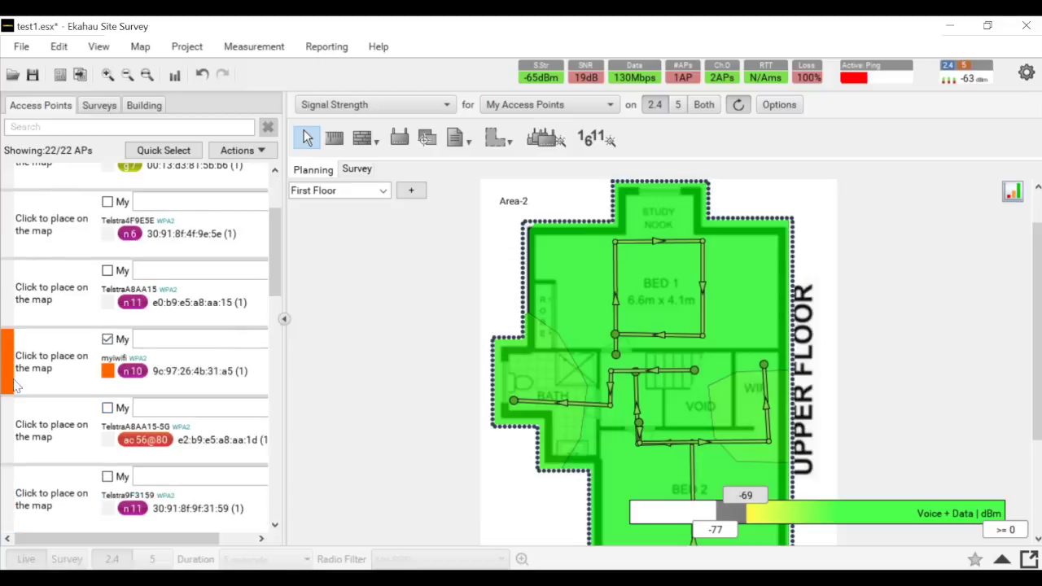
scroll(90, 199, up, 3)
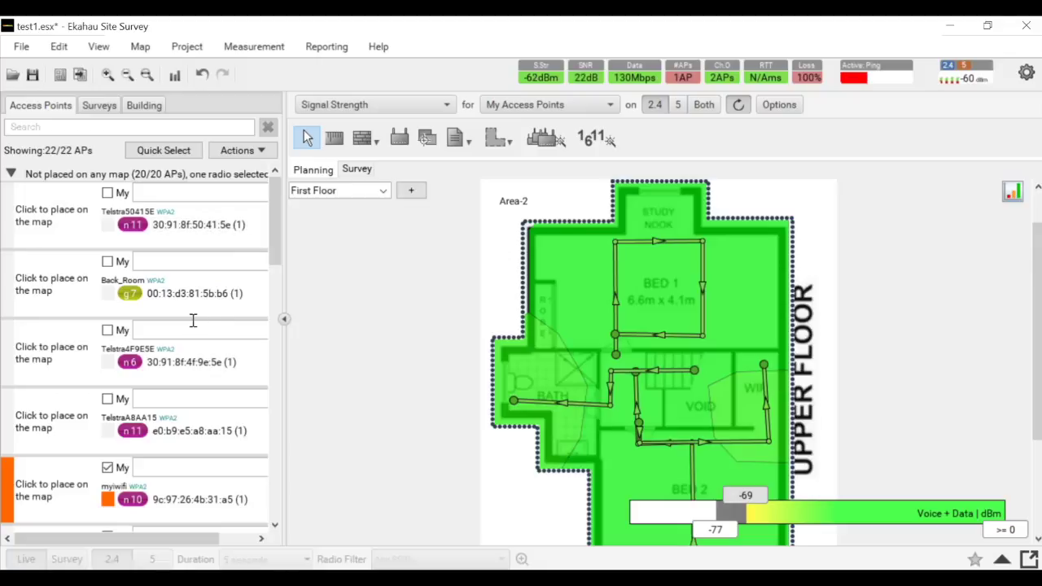
scroll(193, 326, down, 3)
click(61, 360)
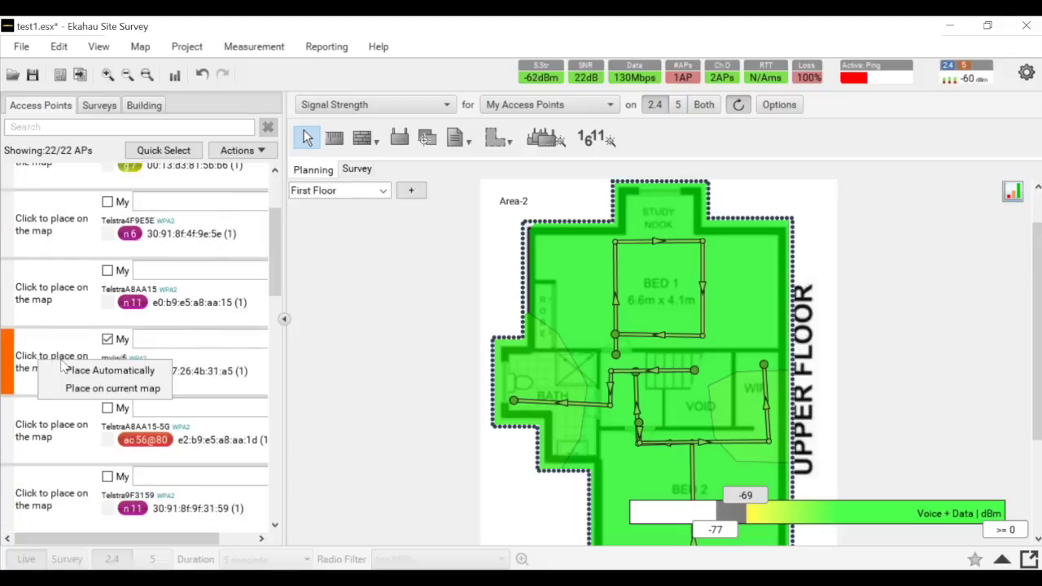
click(36, 355)
click(90, 360)
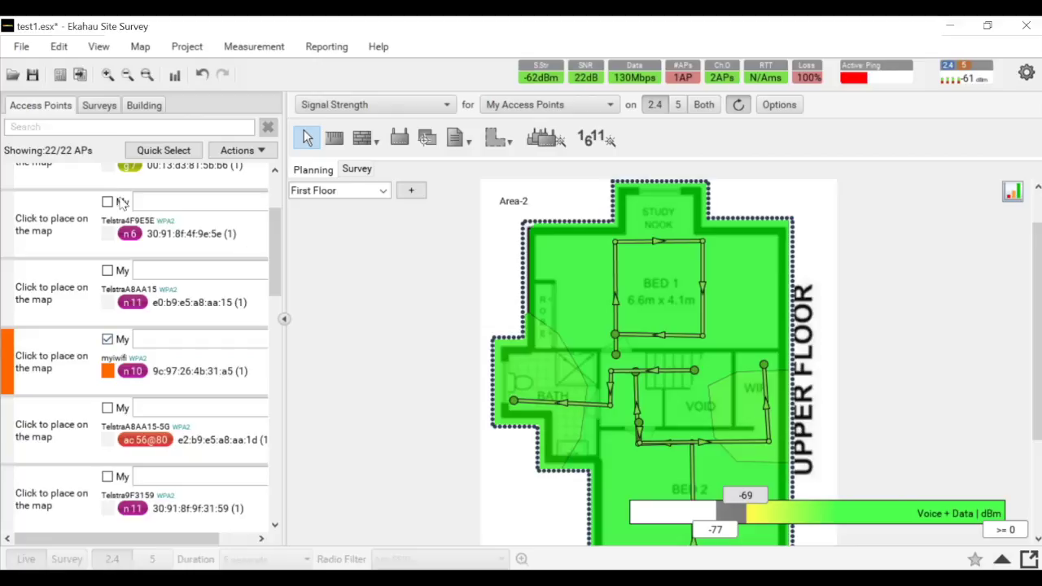
click(38, 370)
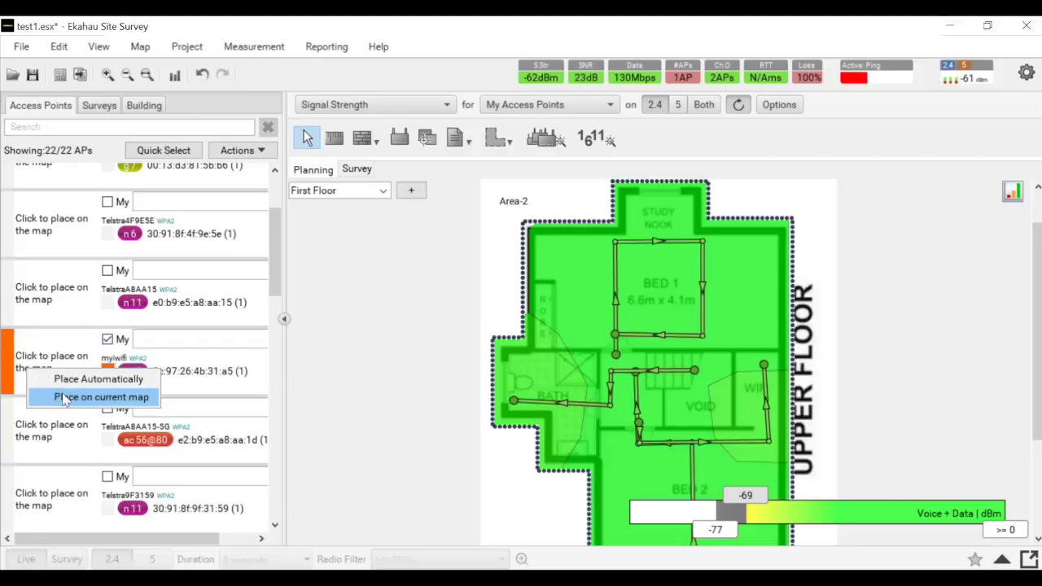
click(67, 398)
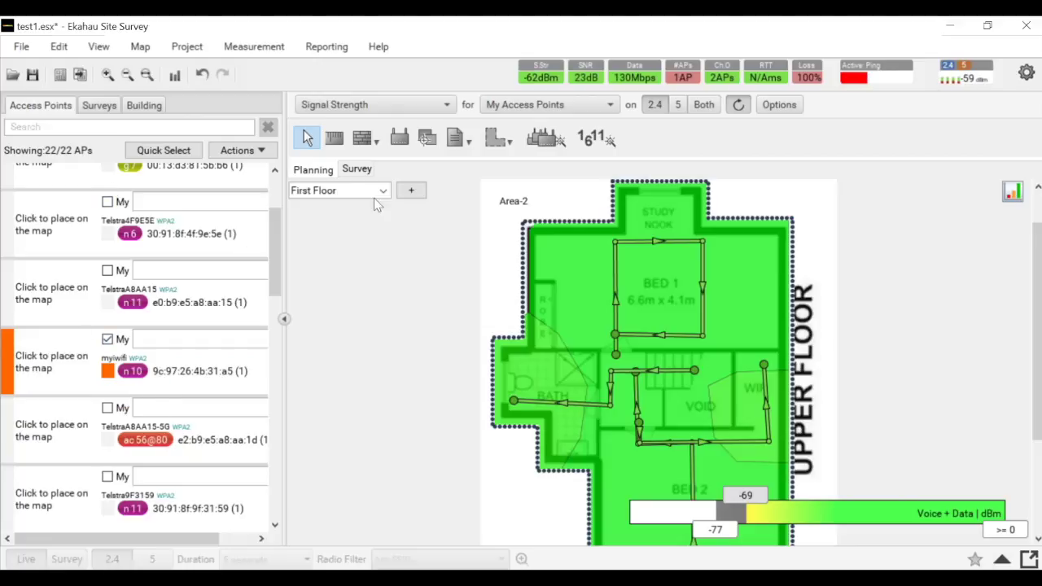
- Place the unplaced myiwifi access point on the Ground Floor map using Place on current map
click(377, 194)
click(344, 223)
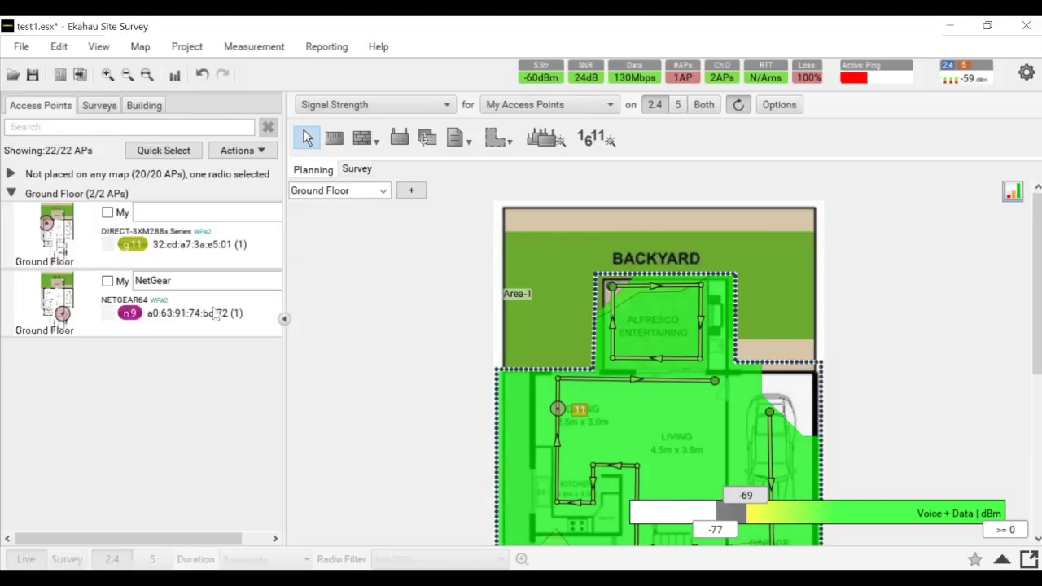
click(11, 174)
scroll(63, 346, down, 3)
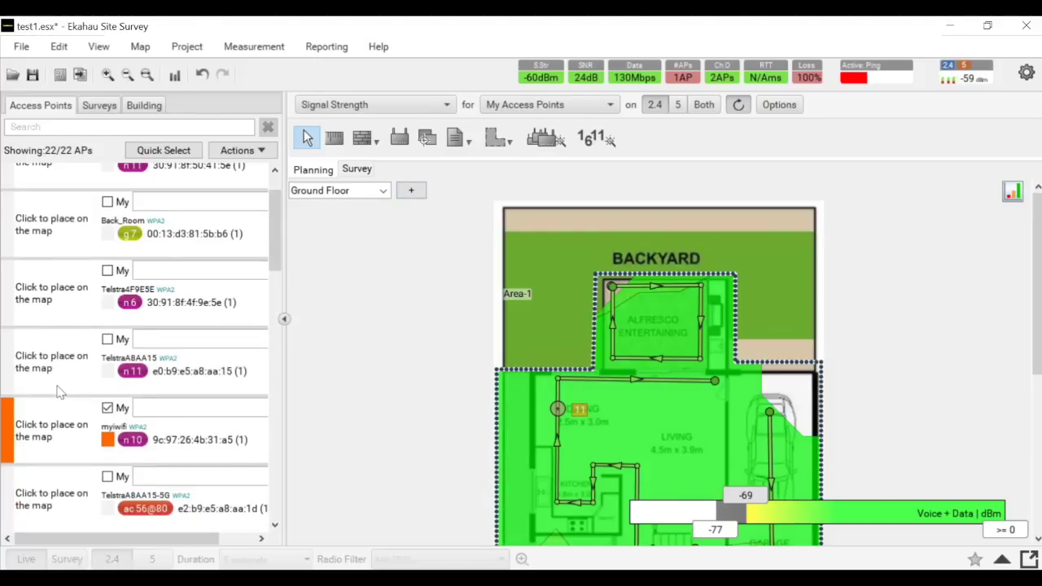
click(36, 434)
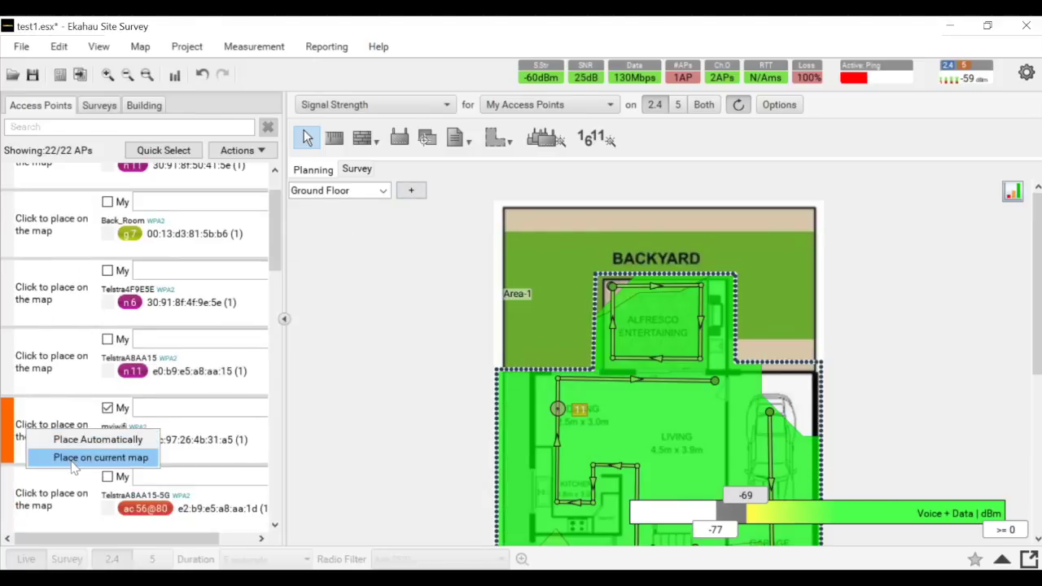
click(72, 457)
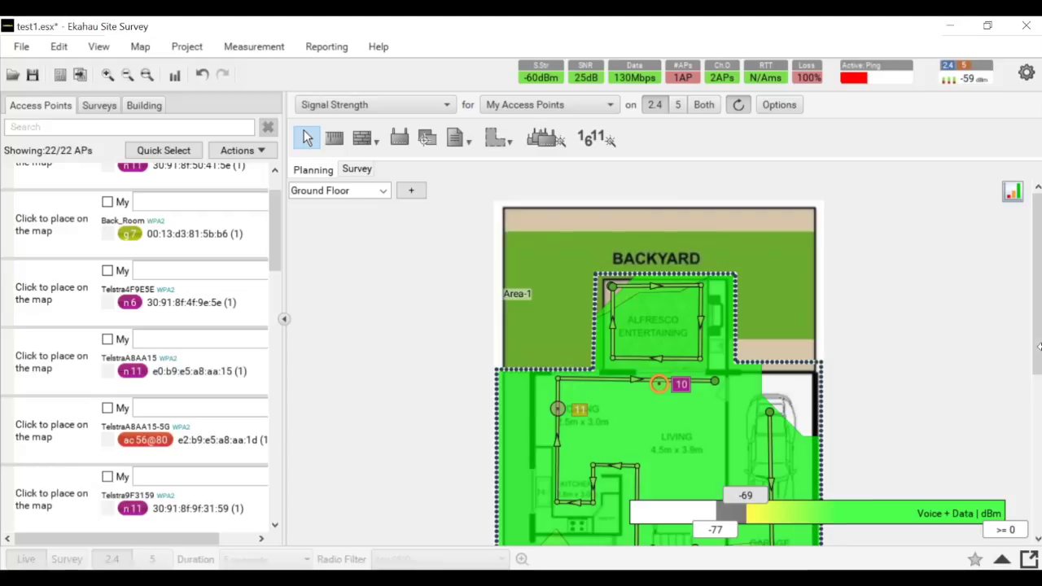
- Move the myiwifi access point on the Ground Floor to the wall between the living room and garage, just above the store
scroll(1038, 345, down, 2)
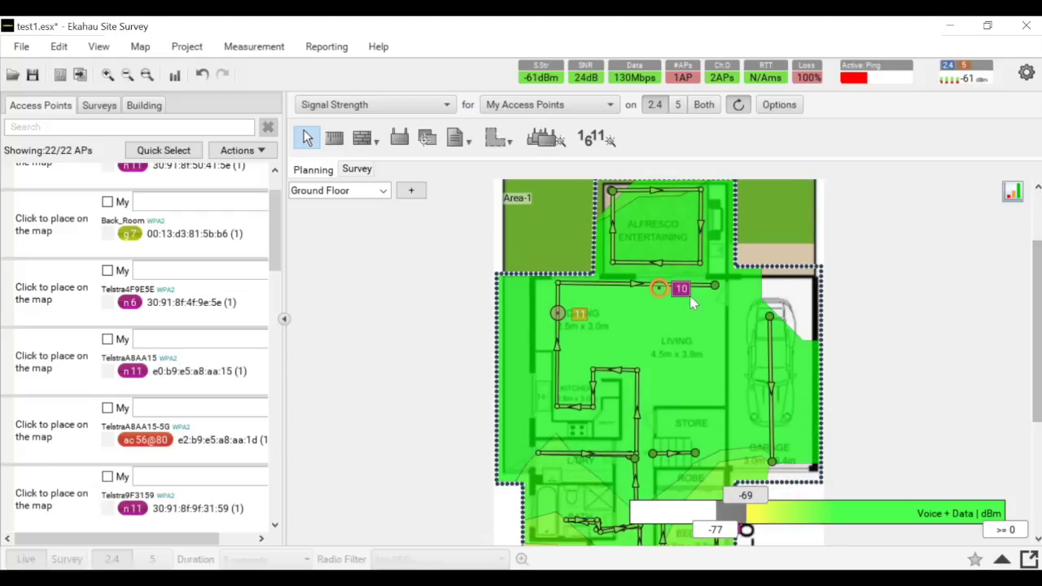
drag(680, 289, 704, 367)
drag(705, 396, 704, 392)
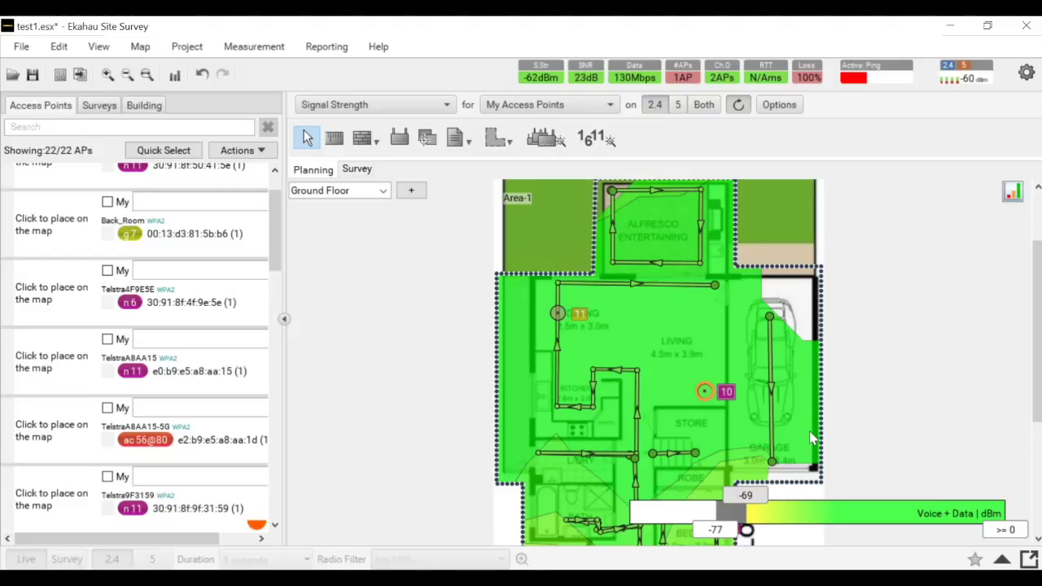
drag(717, 395, 728, 399)
- Narrow the signal strength legend to a lower threshold of -50 dBm and an upper threshold of -32 dBm
drag(808, 499, 858, 498)
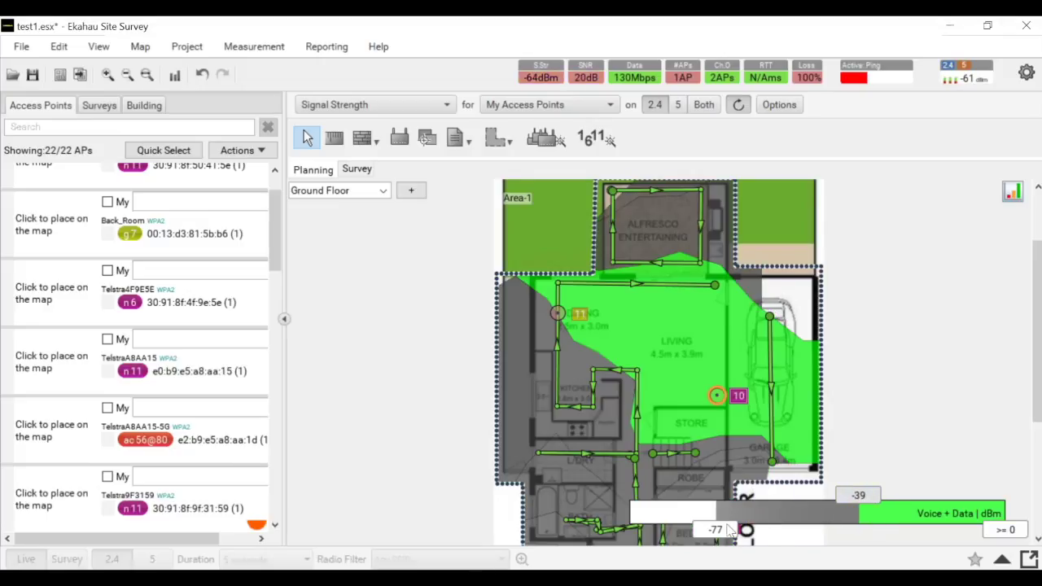
drag(733, 529, 818, 529)
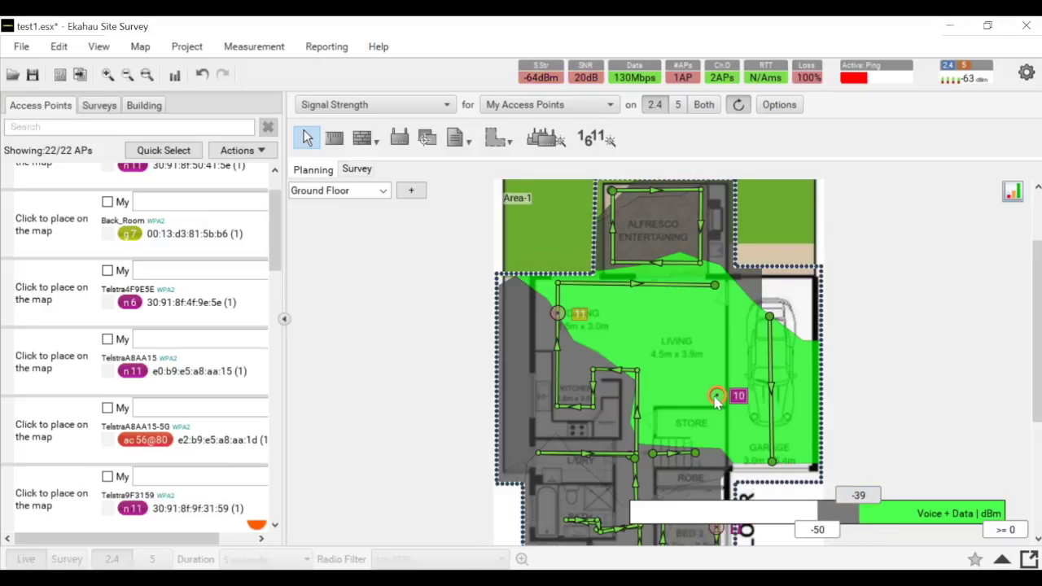
drag(870, 503, 895, 505)
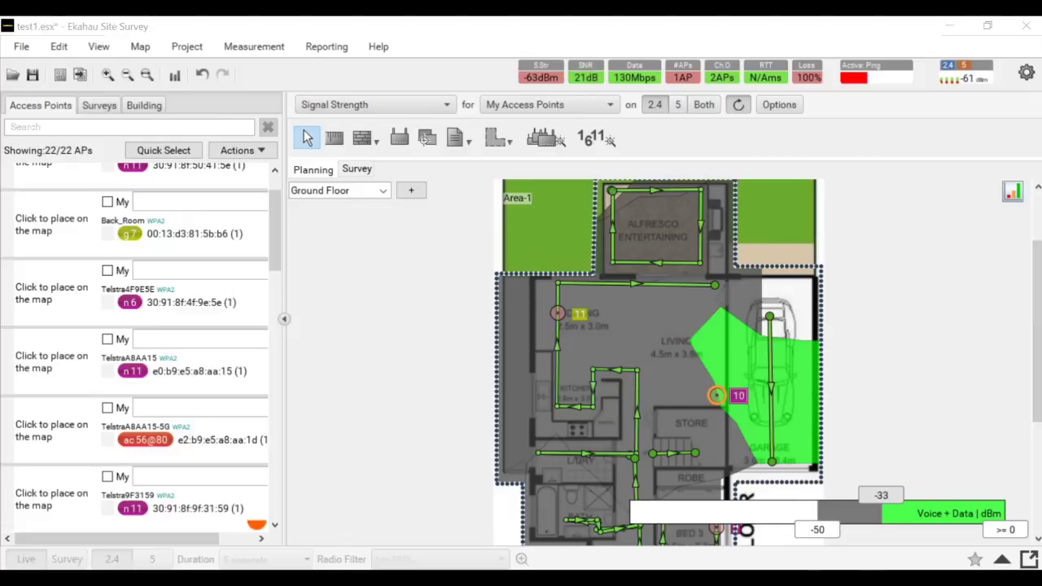
scroll(787, 411, down, 2)
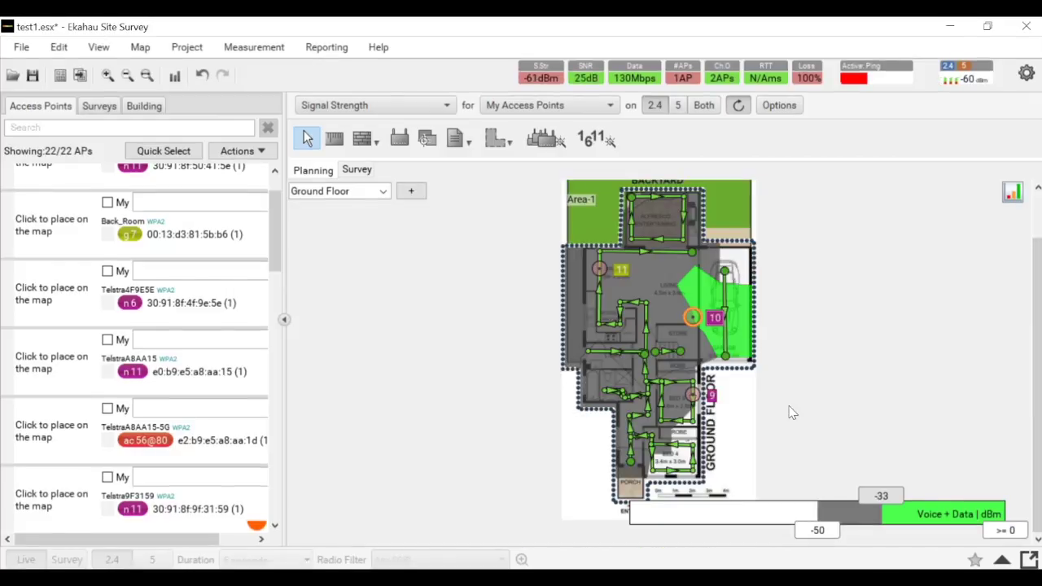
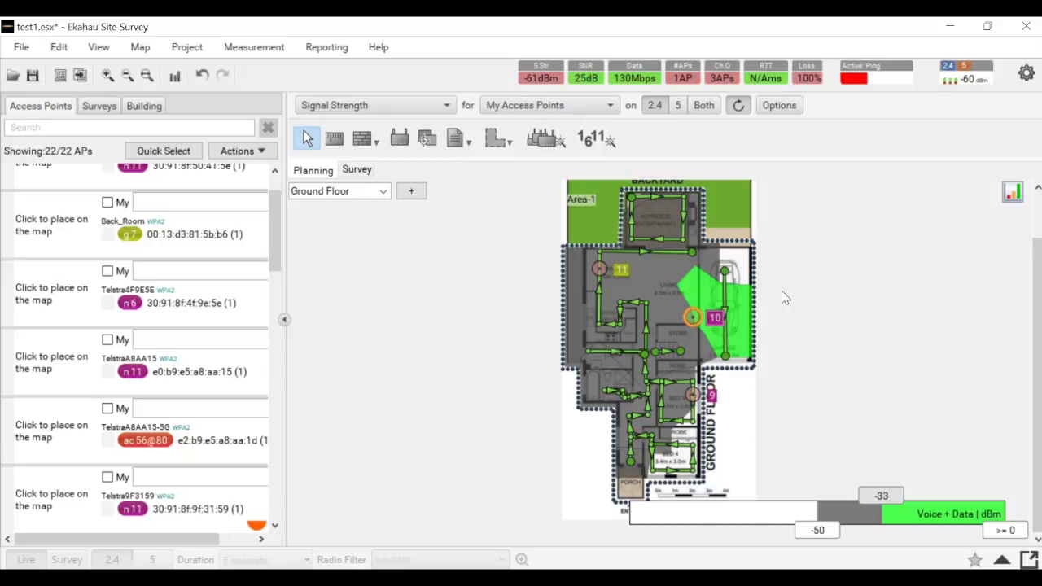
drag(887, 502, 890, 502)
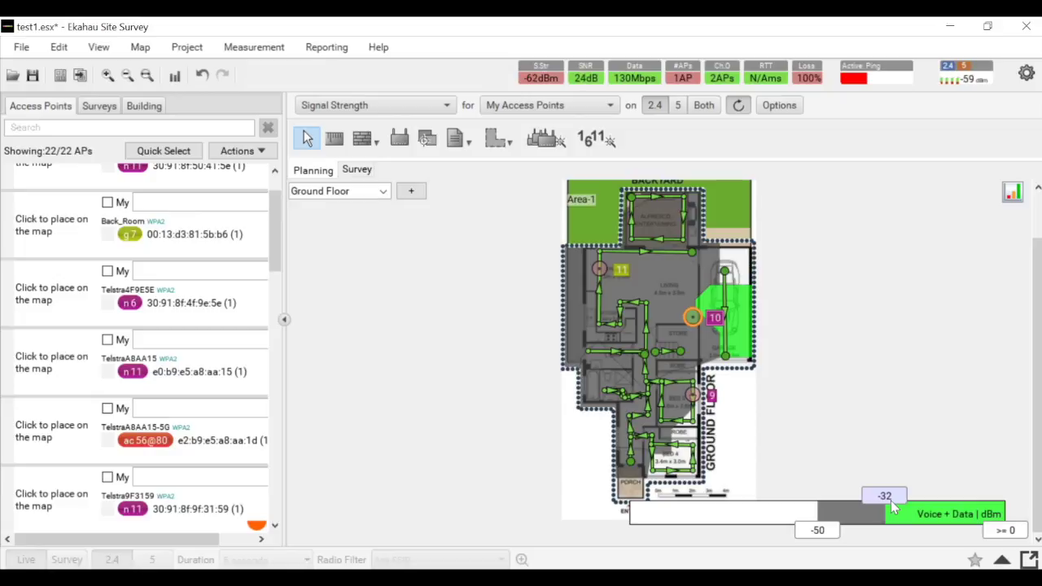
click(114, 108)
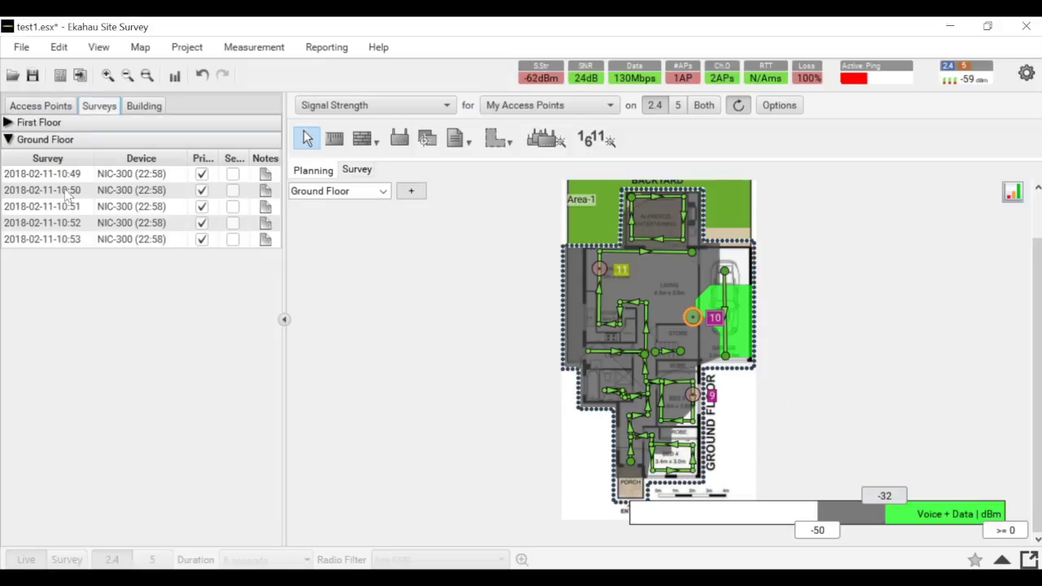
click(47, 174)
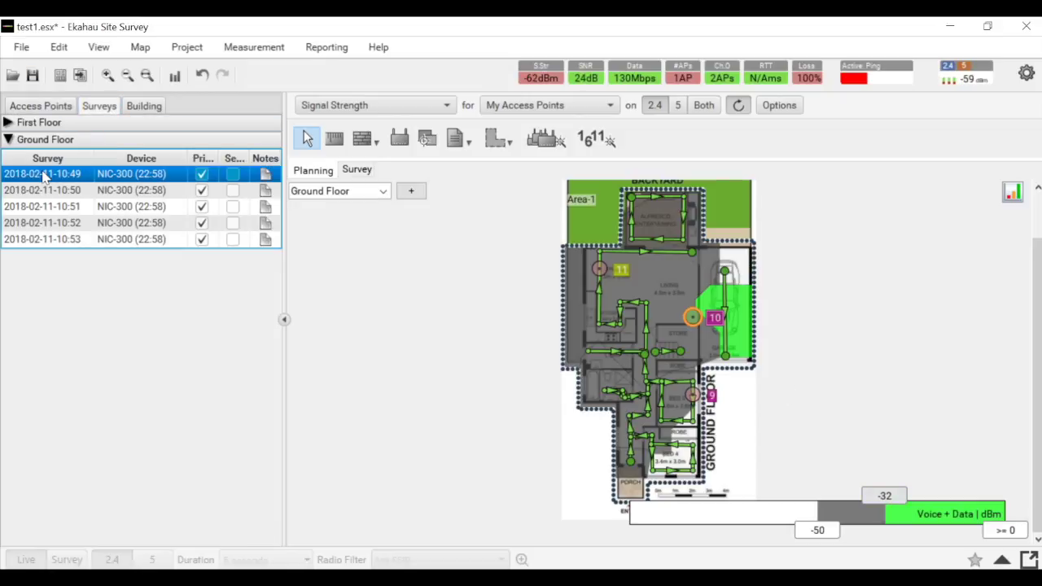
click(129, 190)
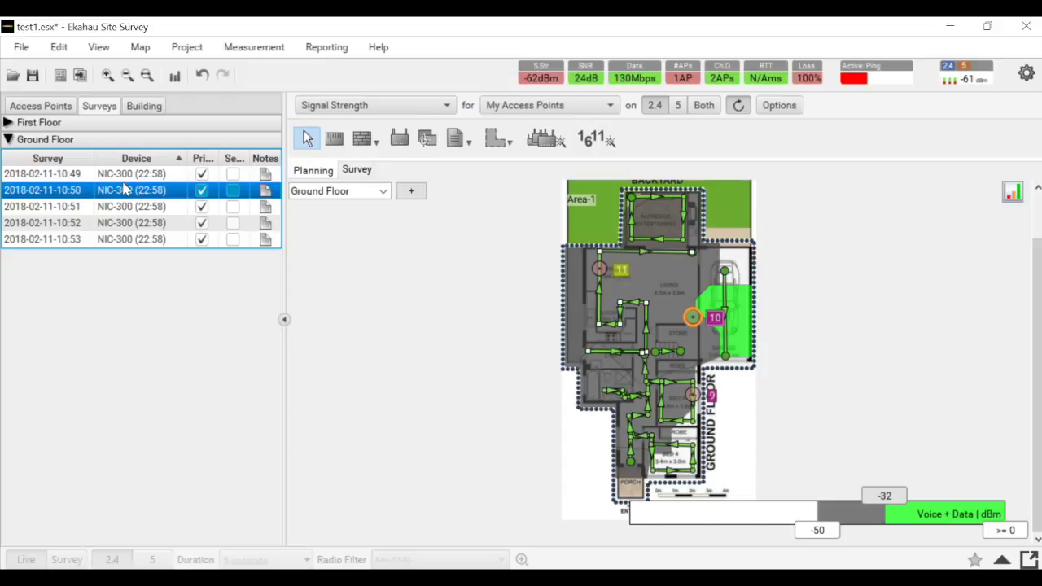
click(130, 208)
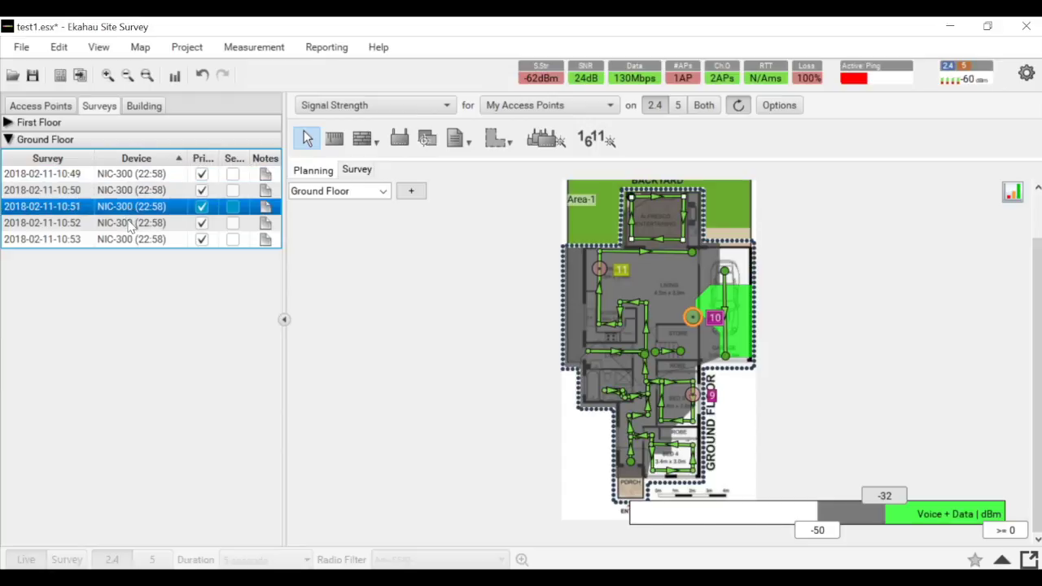
click(130, 223)
click(132, 240)
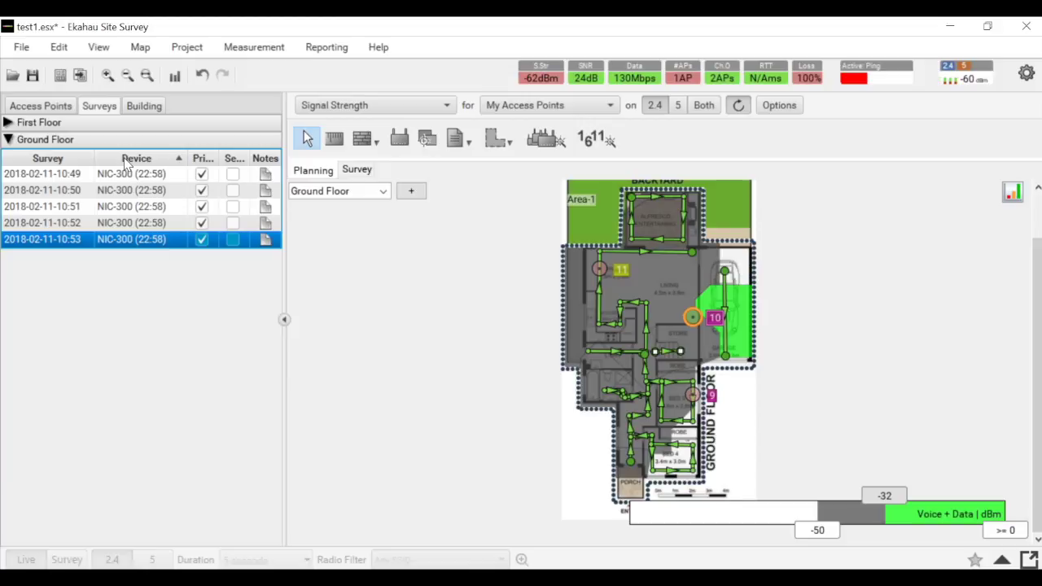
click(483, 326)
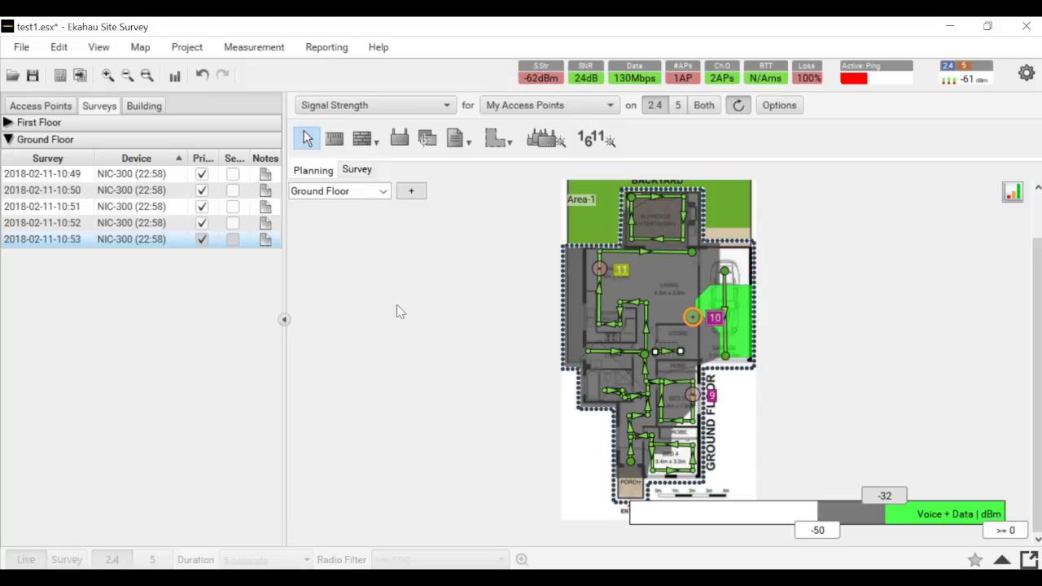
- Set the signal strength legend's lower threshold to -67 dBm and its upper threshold to -64 dBm
drag(893, 504, 765, 532)
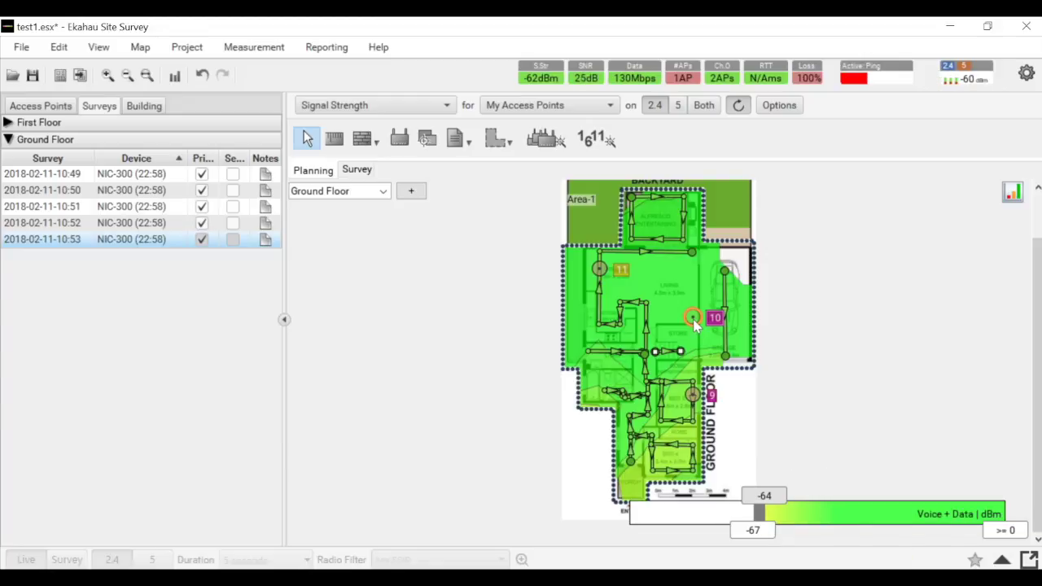
scroll(661, 281, up, 1)
scroll(661, 280, down, 1)
- Return to the project's access point list and collapse the group of access points not placed on any map
click(534, 105)
click(534, 105)
click(40, 106)
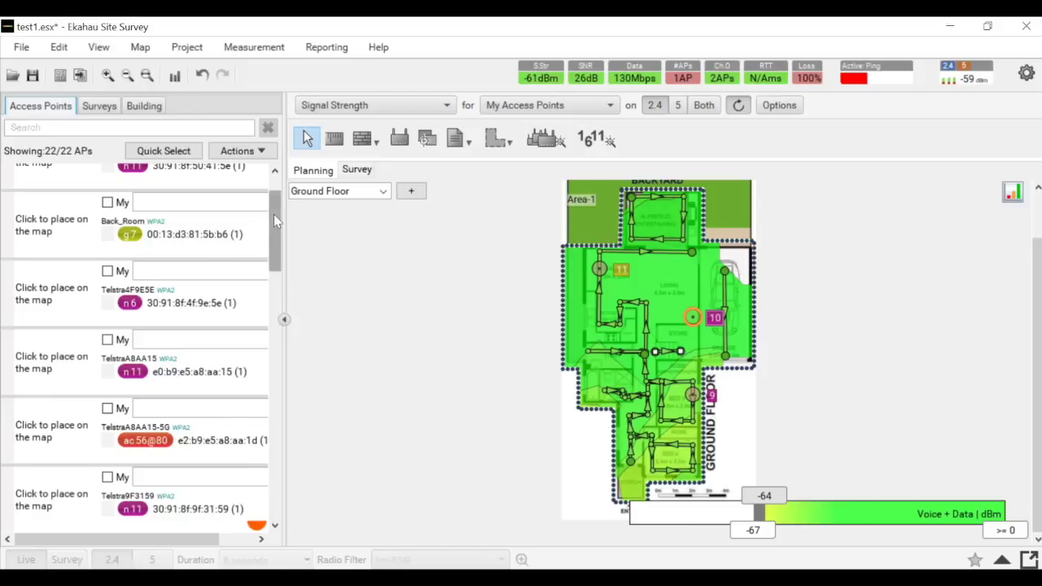
scroll(273, 214, up, 1)
click(10, 174)
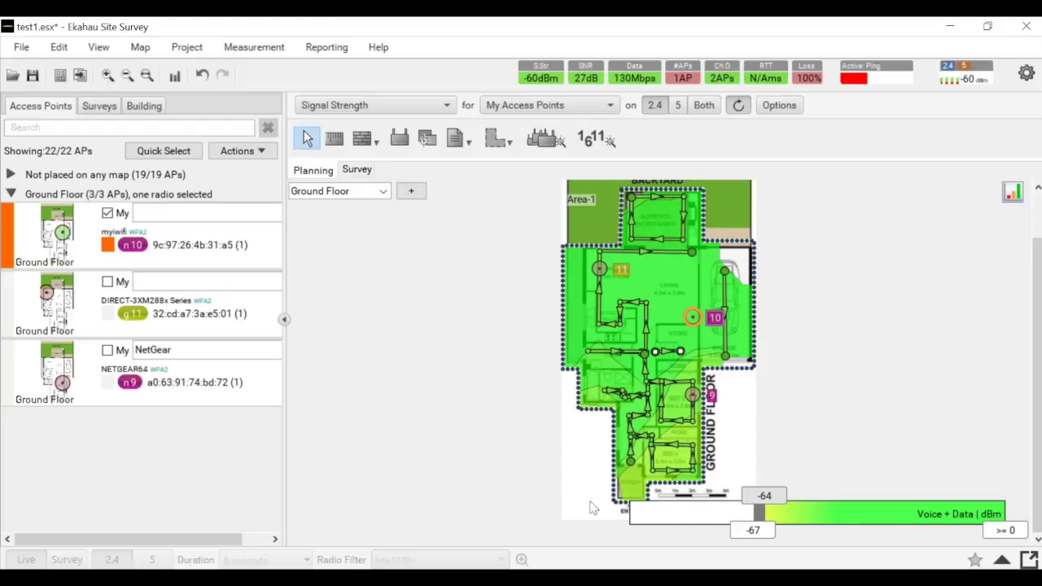
- Show the access point names on the floor plan
click(98, 46)
click(226, 249)
key(Escape)
- Examine the Ground Floor signal strength map from the alfresco area down to Bed 4 and the porch, including the reading at Bed 4
scroll(699, 324, up, 1)
scroll(708, 320, down, 1)
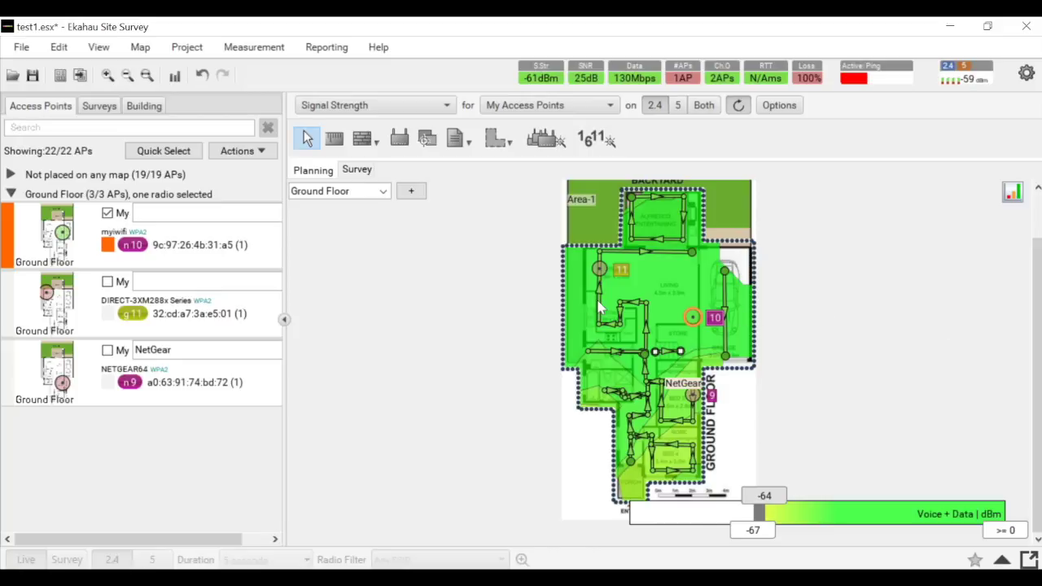
scroll(672, 197, up, 2)
scroll(672, 197, down, 1)
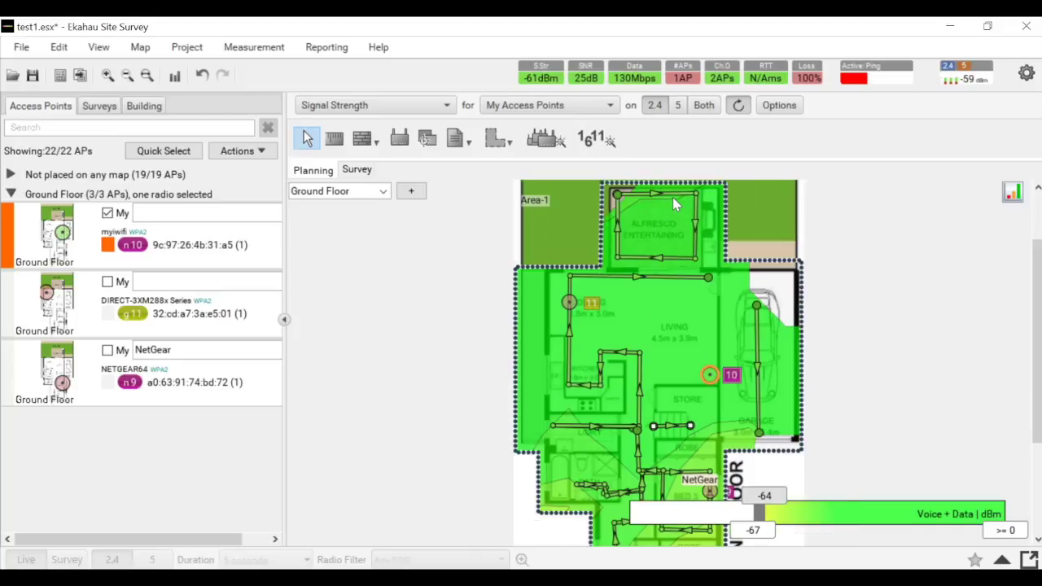
drag(1037, 273, 1037, 358)
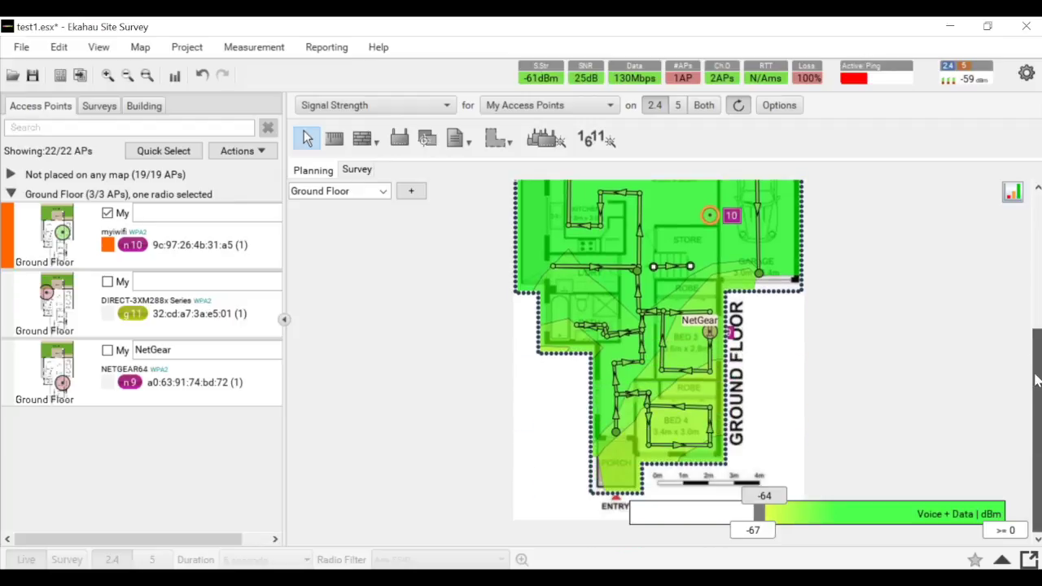
scroll(688, 444, up, 4)
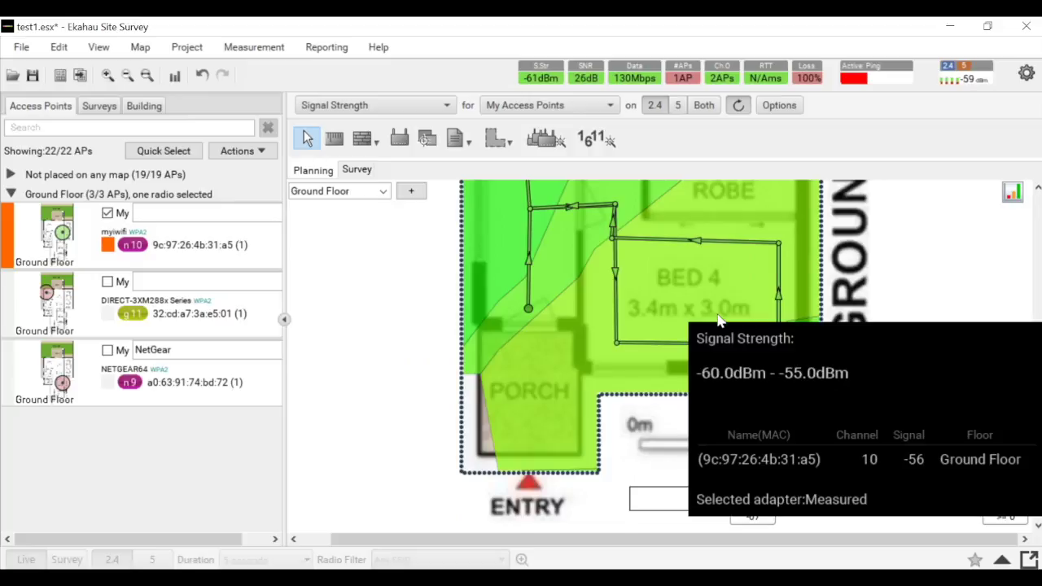
scroll(717, 314, down, 3)
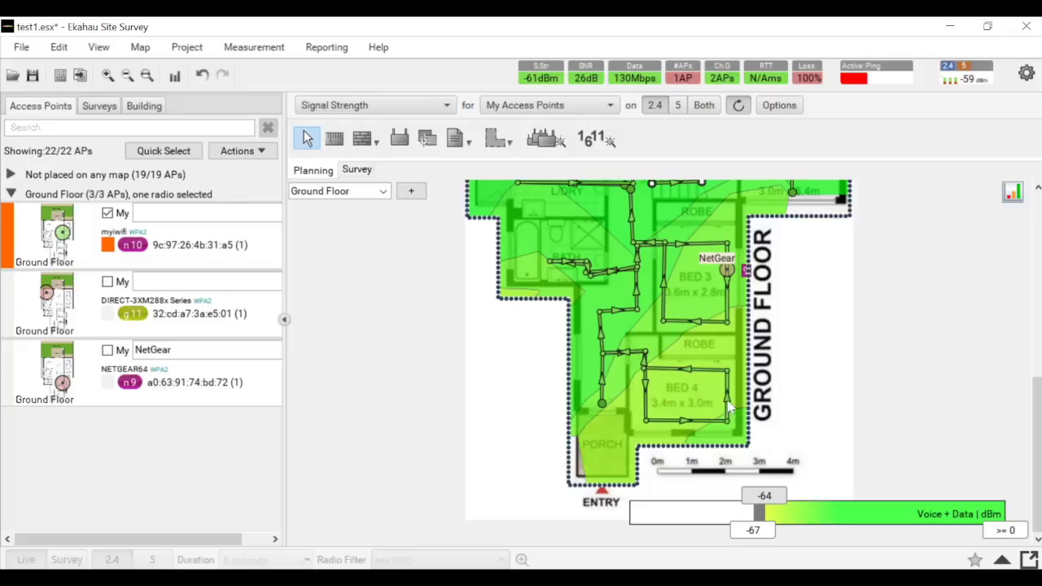
drag(1036, 437, 1037, 370)
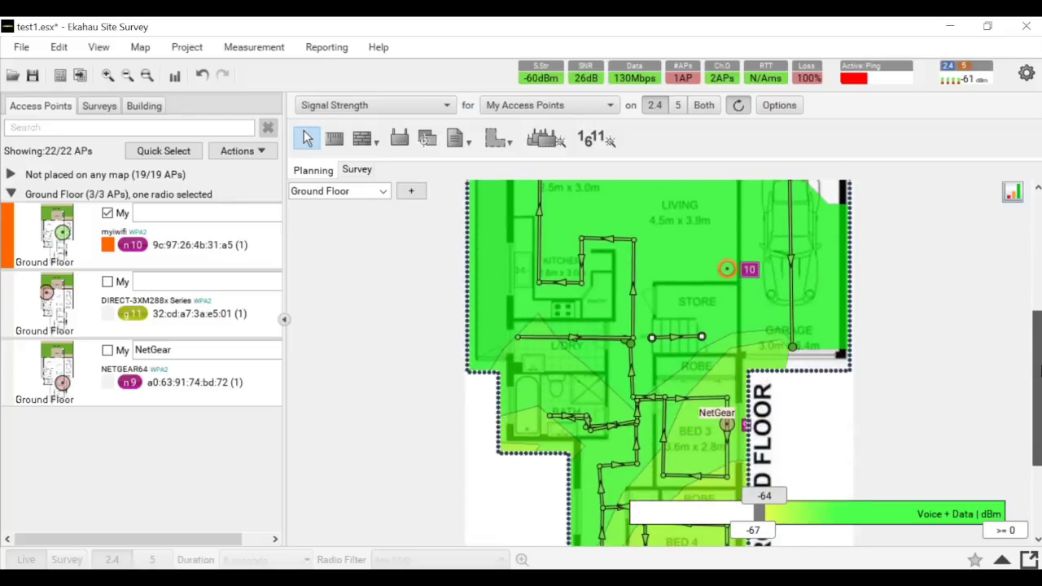
- Examine the Ground Floor signal strength around the store, stairs, laundry and Bed 3
scroll(688, 306, up, 2)
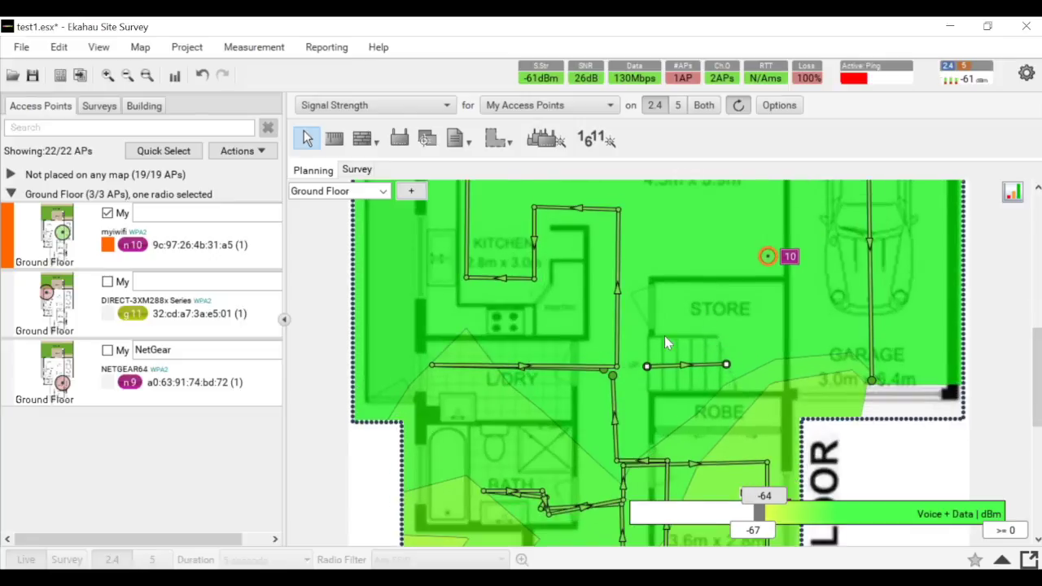
scroll(664, 335, down, 1)
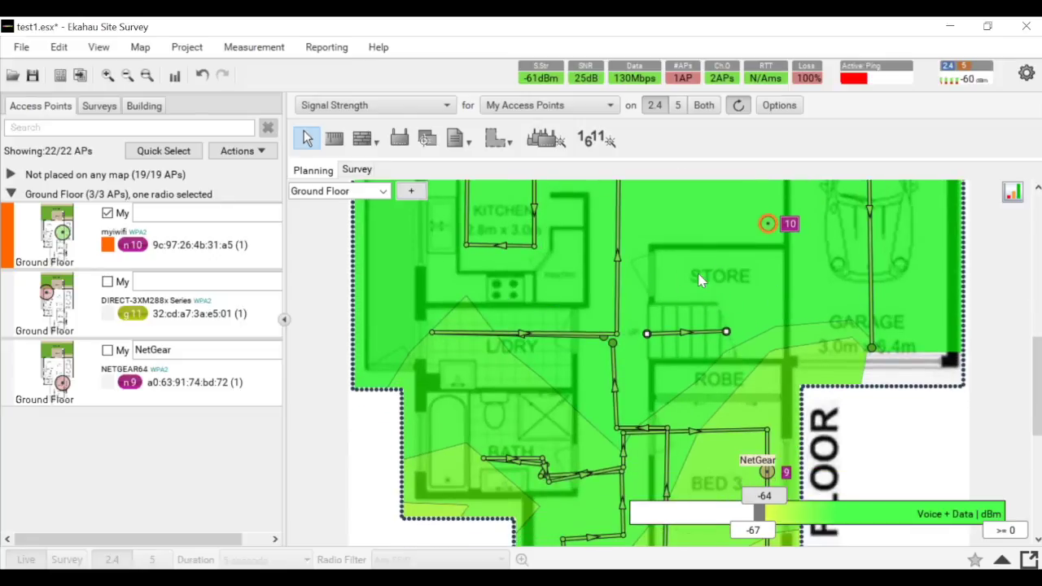
scroll(704, 293, down, 1)
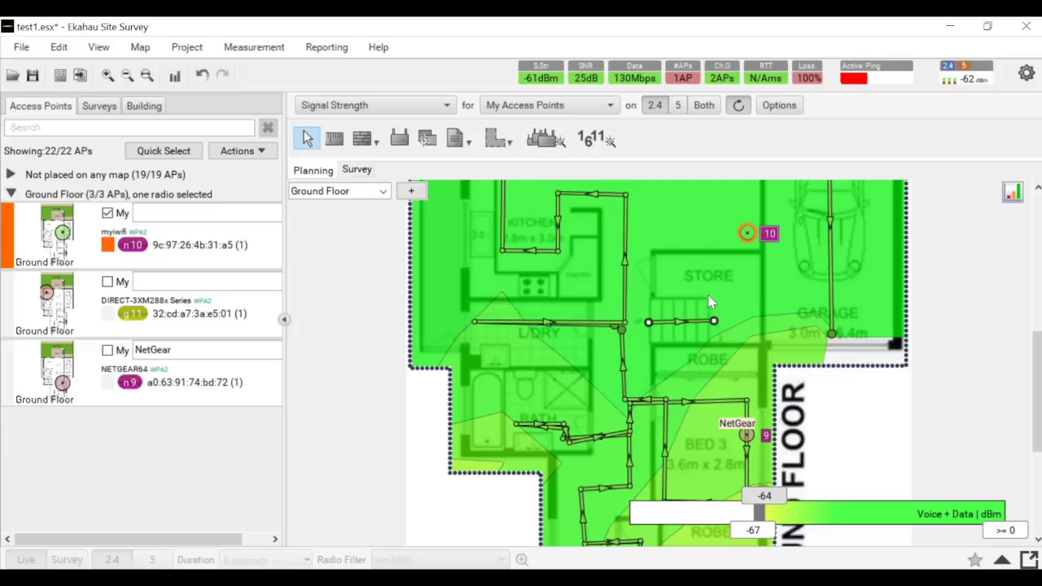
click(627, 230)
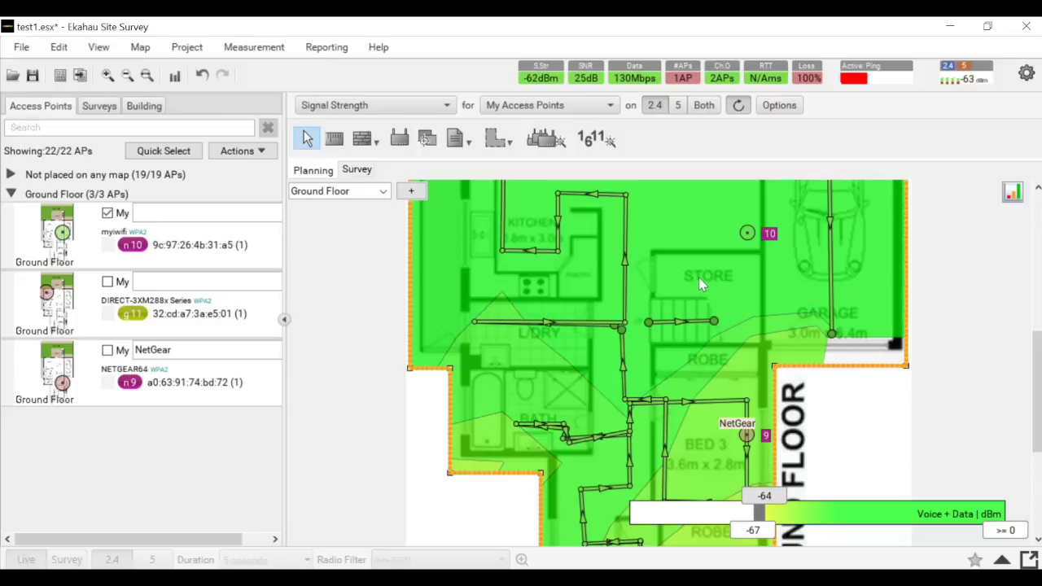
scroll(704, 286, up, 2)
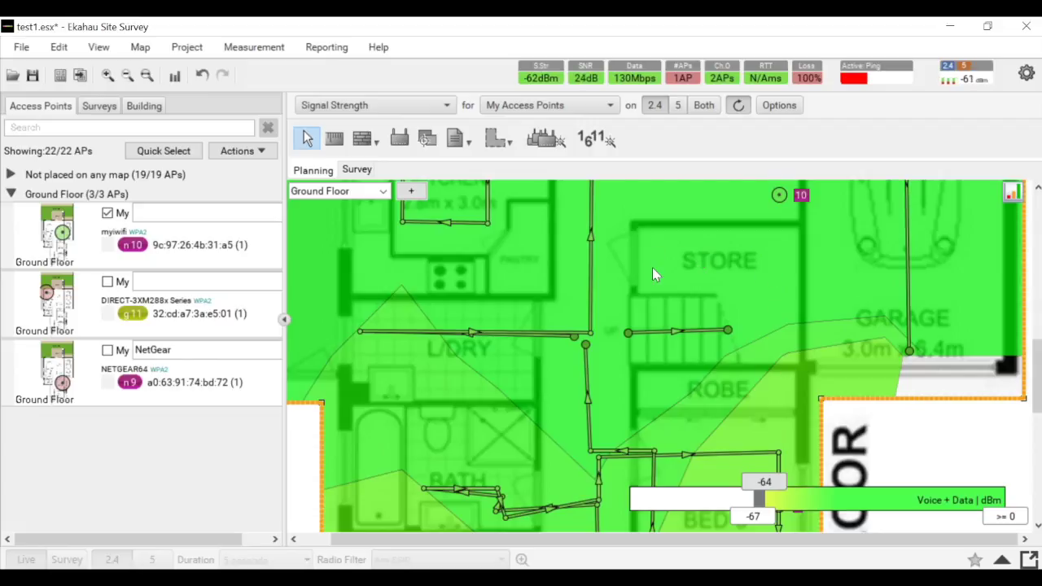
scroll(615, 248, down, 1)
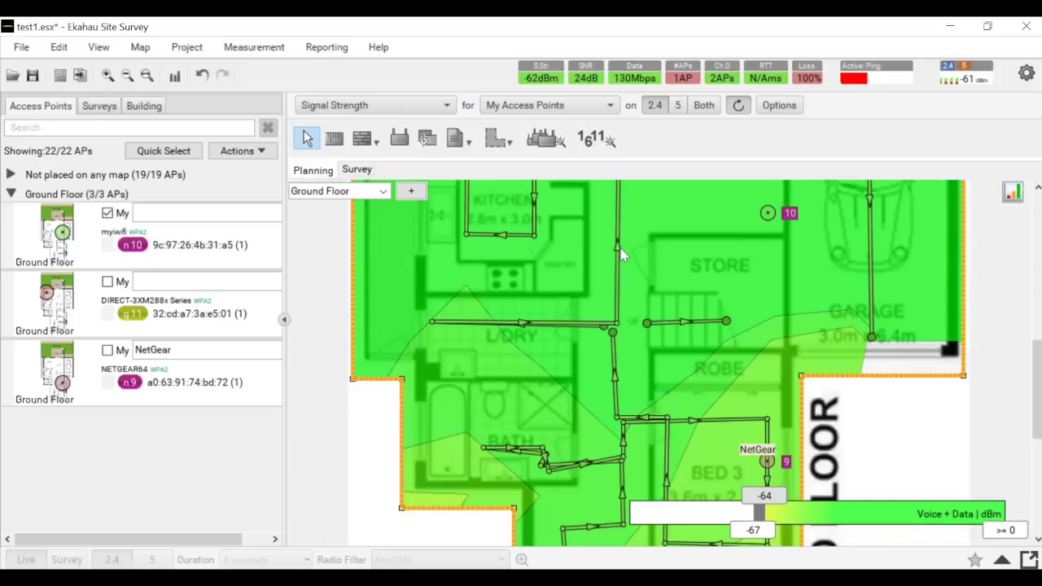
scroll(708, 271, down, 2)
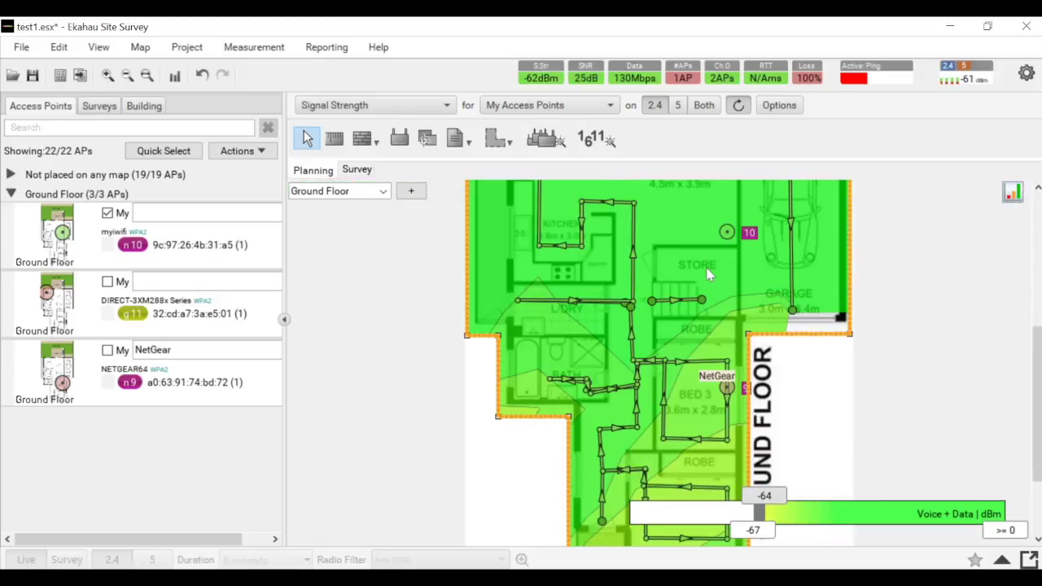
scroll(378, 190, up, 1)
- Compare the First Floor signal strength map with the Ground Floor map, ending on the whole Ground Floor
click(382, 191)
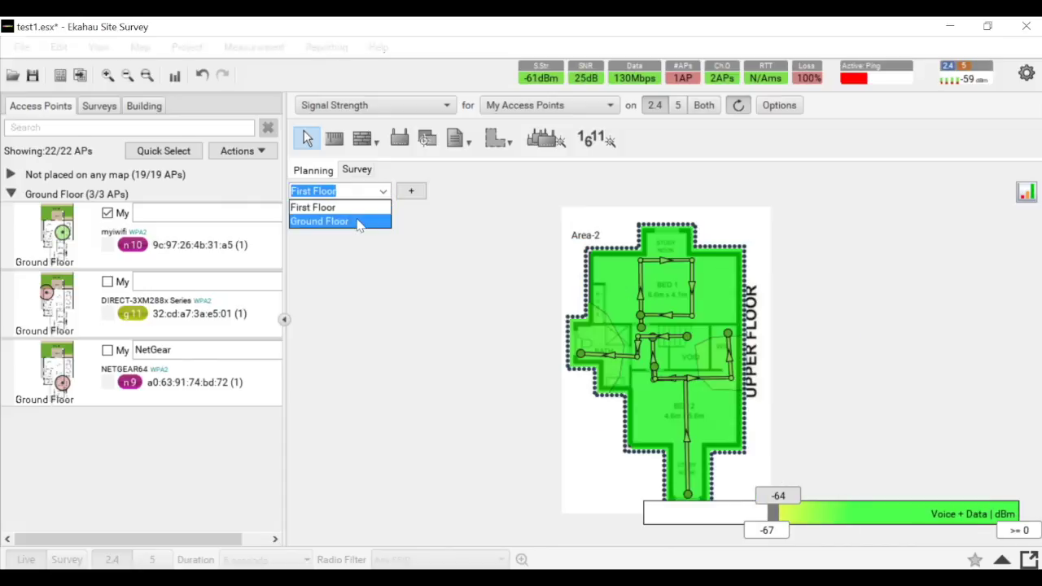
click(358, 223)
scroll(657, 364, up, 3)
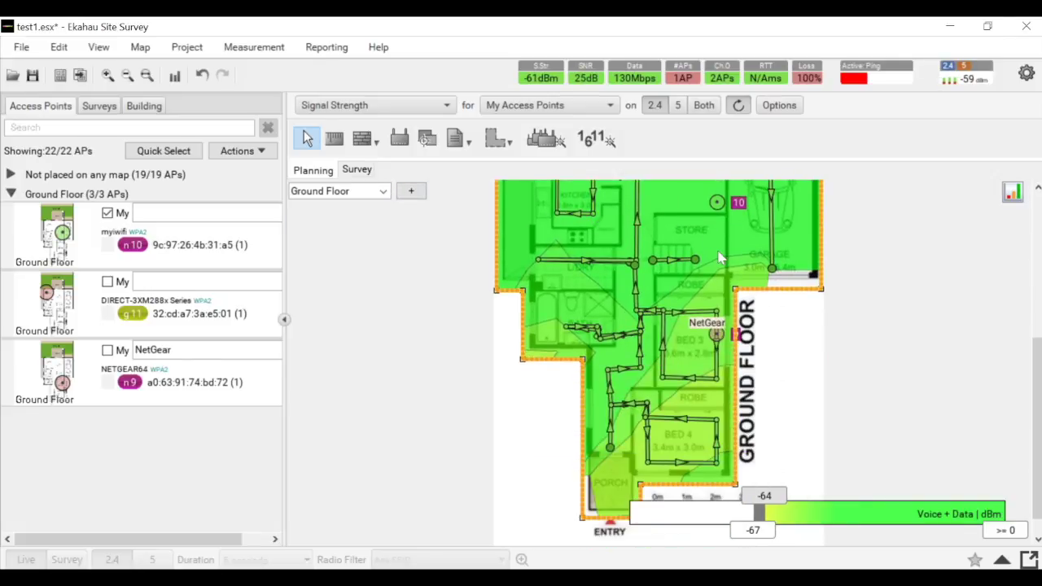
drag(711, 246, 651, 331)
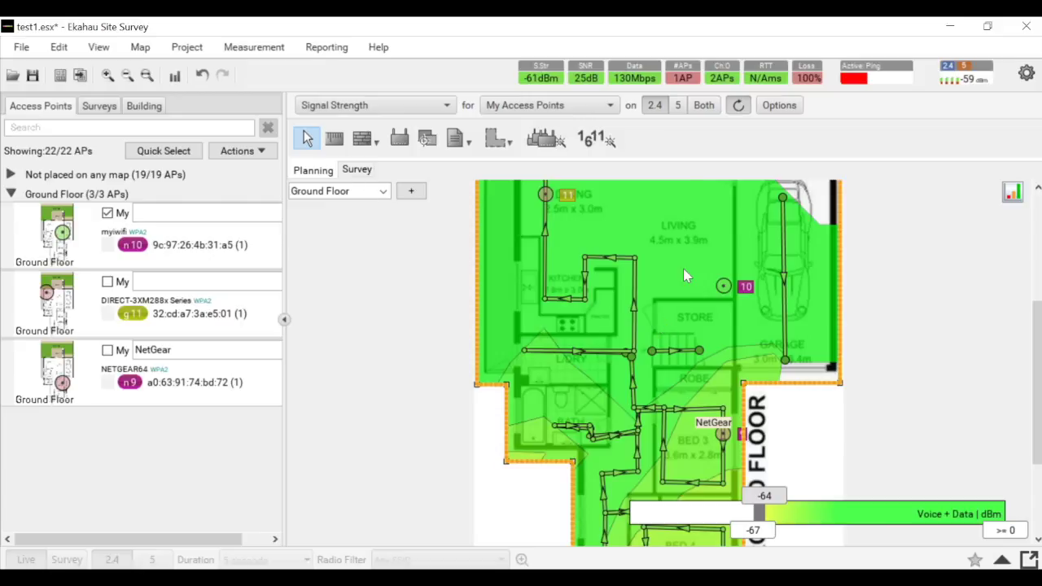
scroll(682, 301, down, 2)
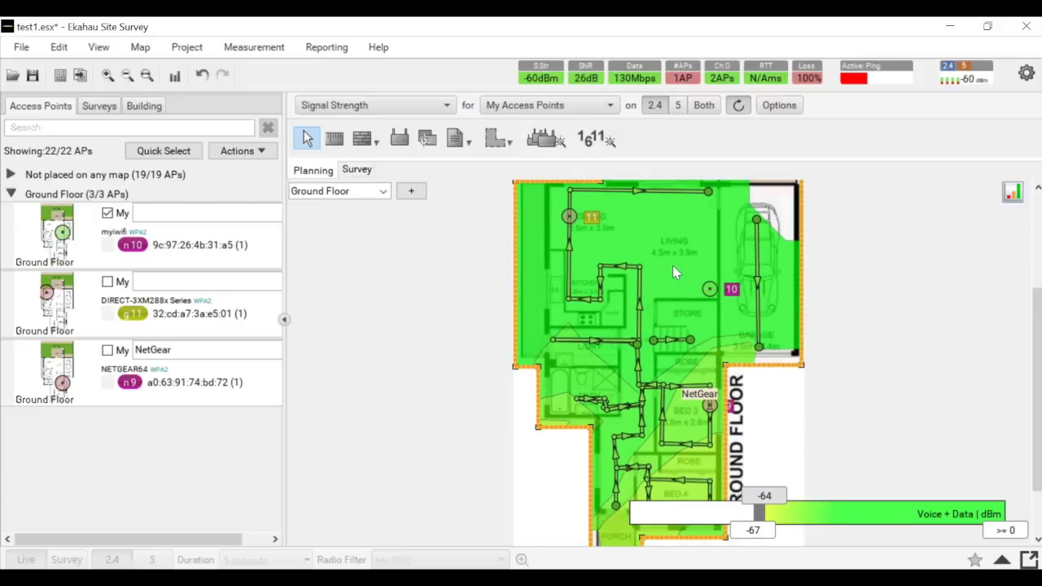
scroll(673, 265, down, 1)
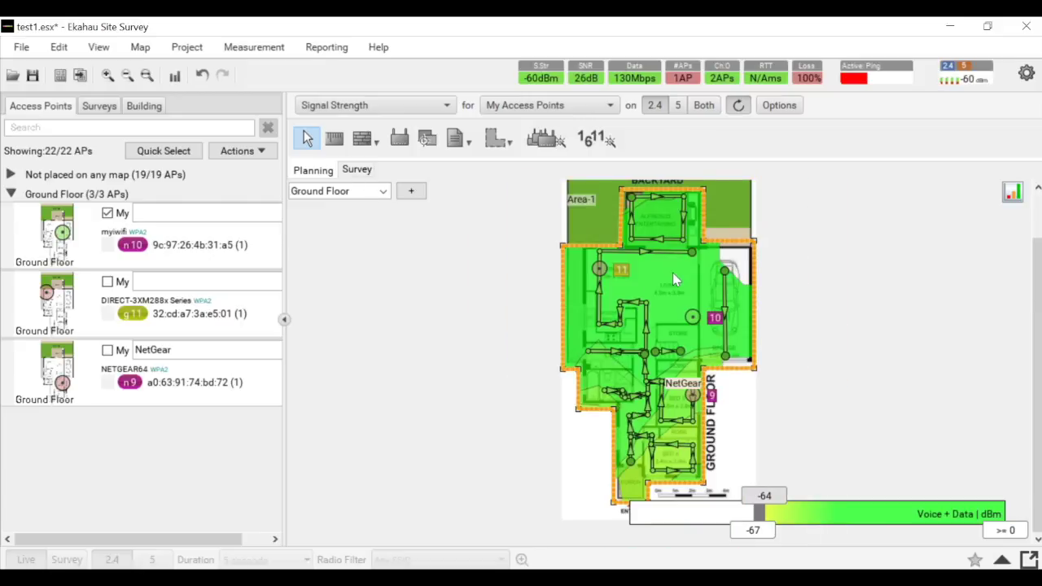
- Set the heatmap accuracy to Super and the visualization mode to Detailed
click(781, 107)
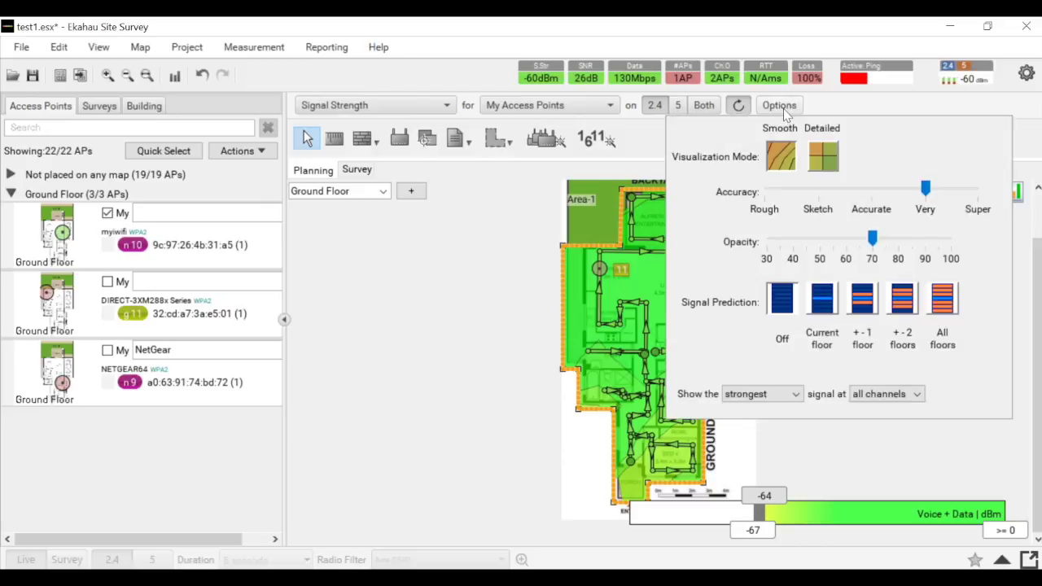
click(976, 193)
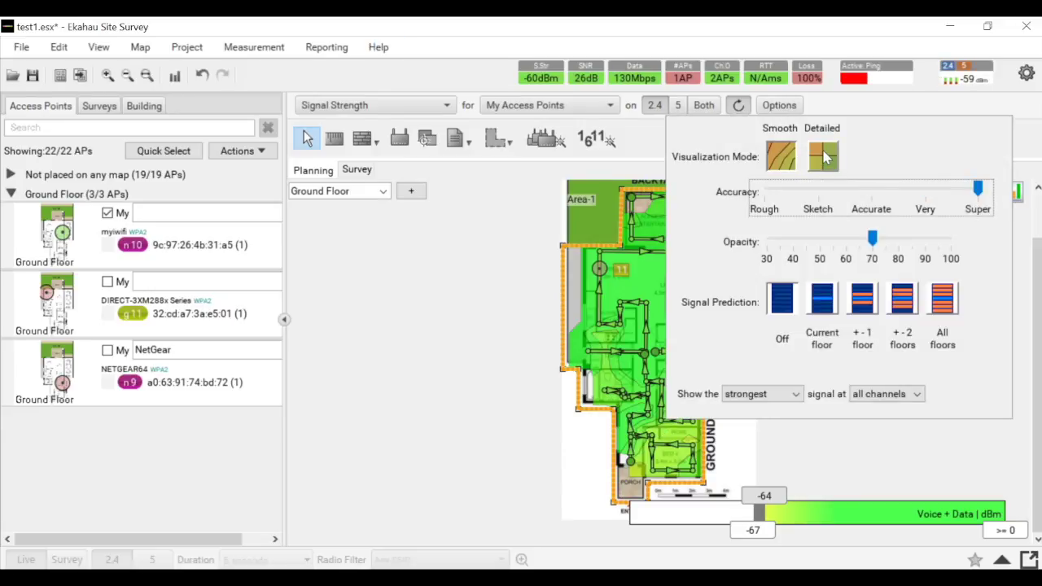
click(825, 156)
click(522, 314)
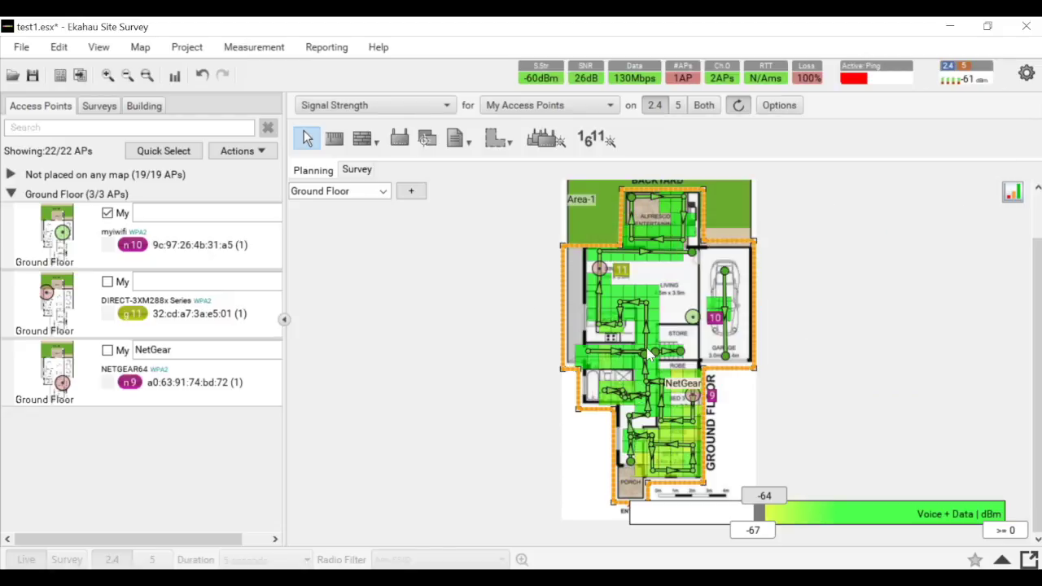
- Measure the width of one heatmap grid square beside the living room label
scroll(659, 411, up, 2)
scroll(671, 249, up, 5)
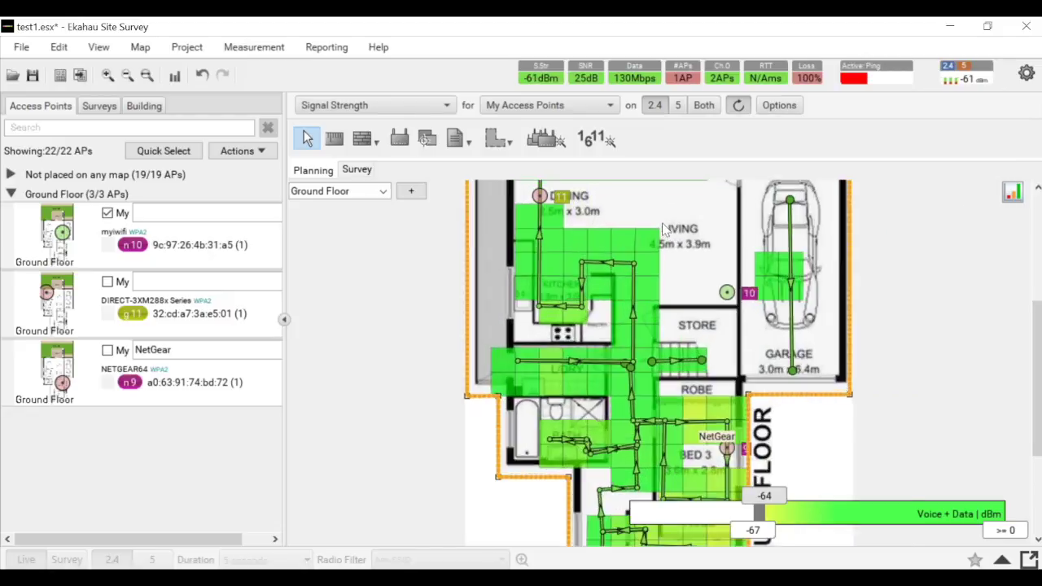
click(333, 138)
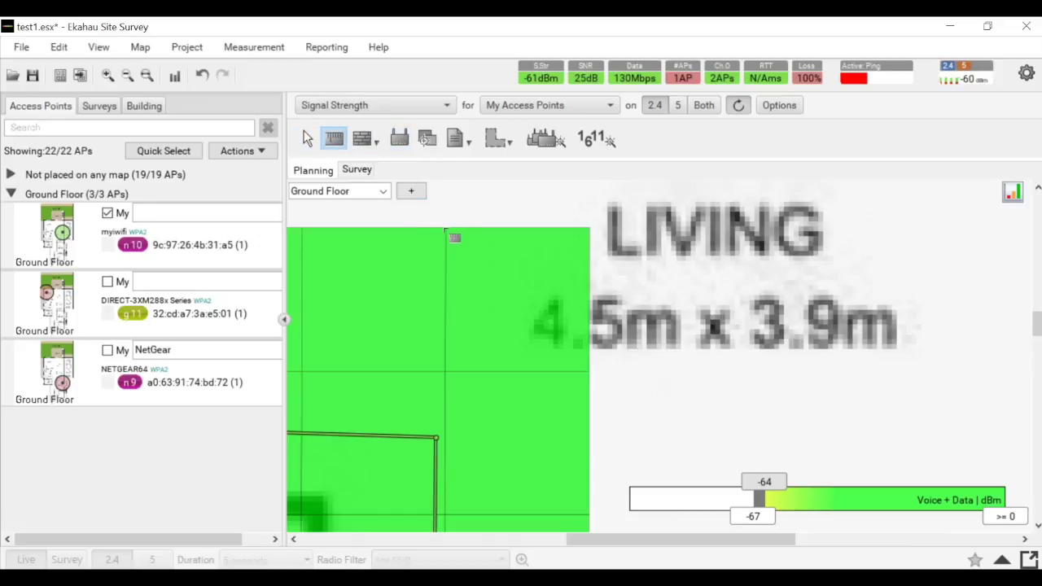
drag(446, 229, 589, 229)
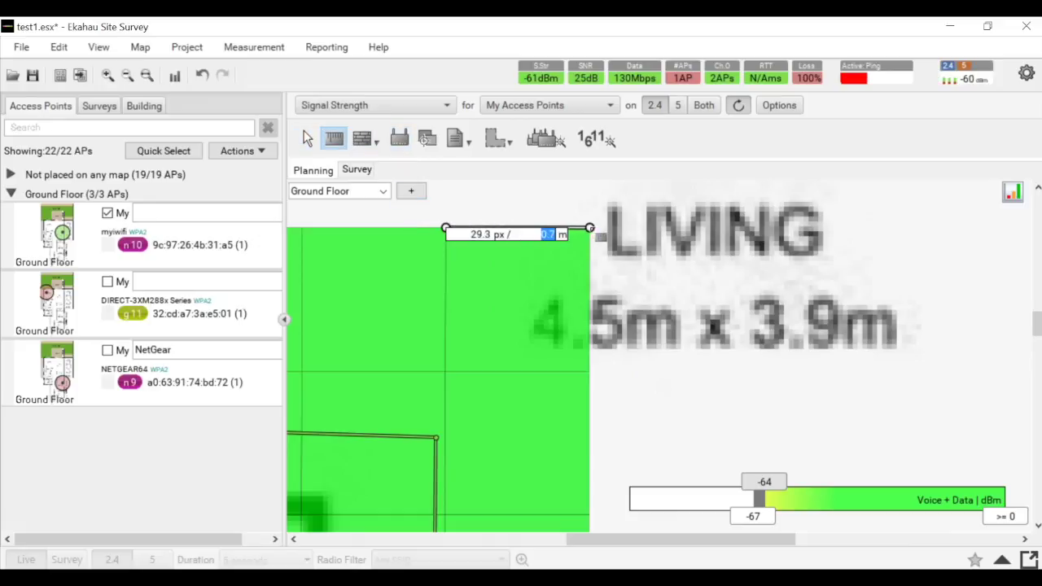
click(307, 139)
- Examine the detailed grid coverage along the survey paths across the Ground Floor, from the backyard to the porch
scroll(618, 299, down, 5)
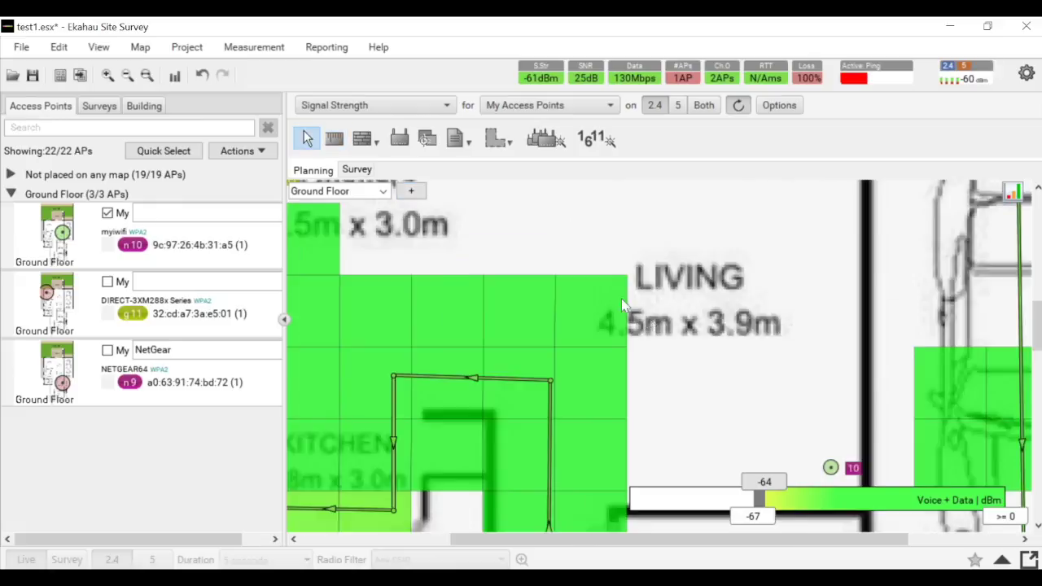
scroll(705, 328, down, 3)
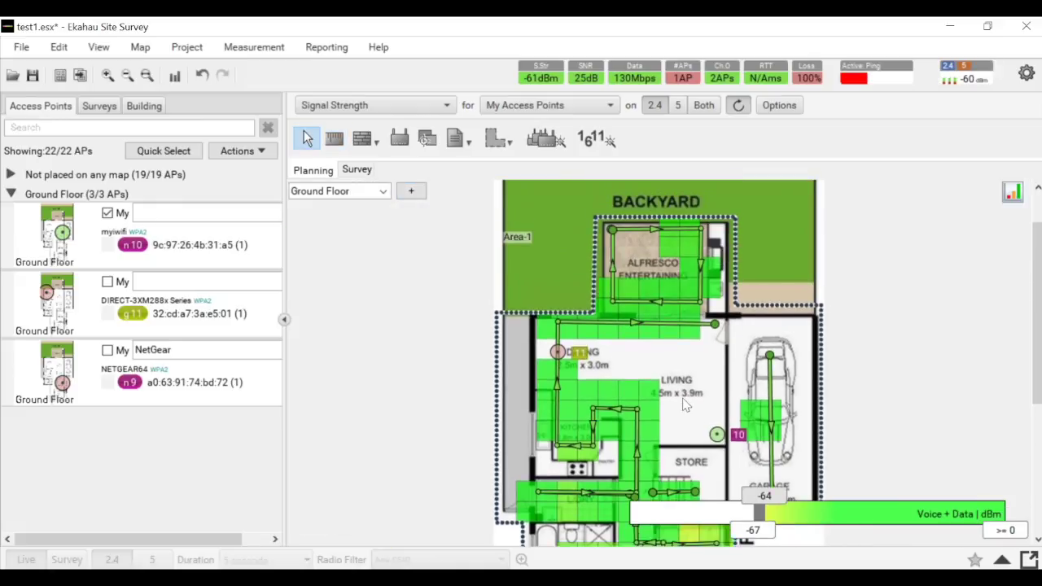
scroll(697, 233, down, 2)
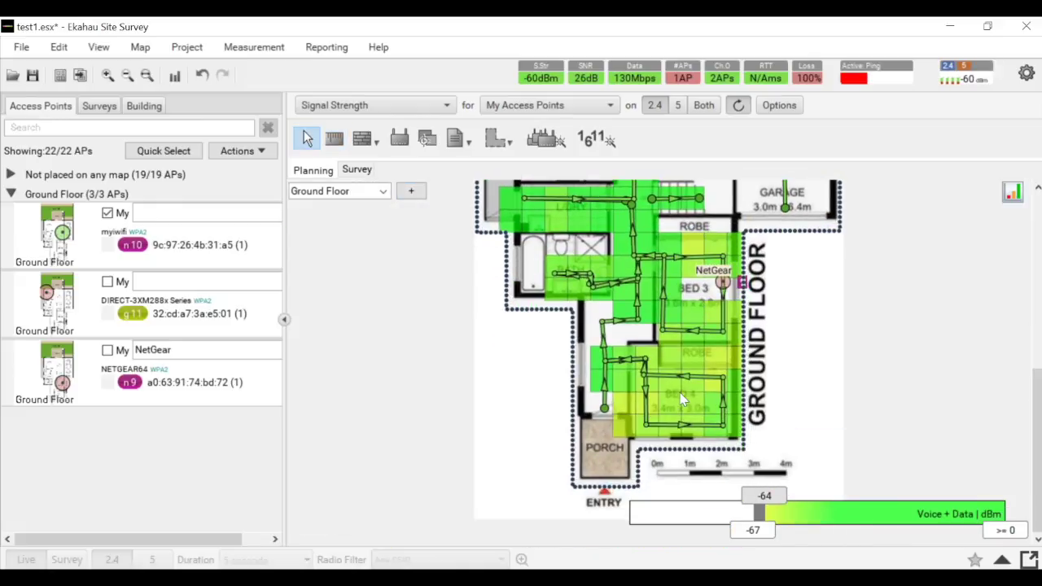
scroll(705, 342, up, 3)
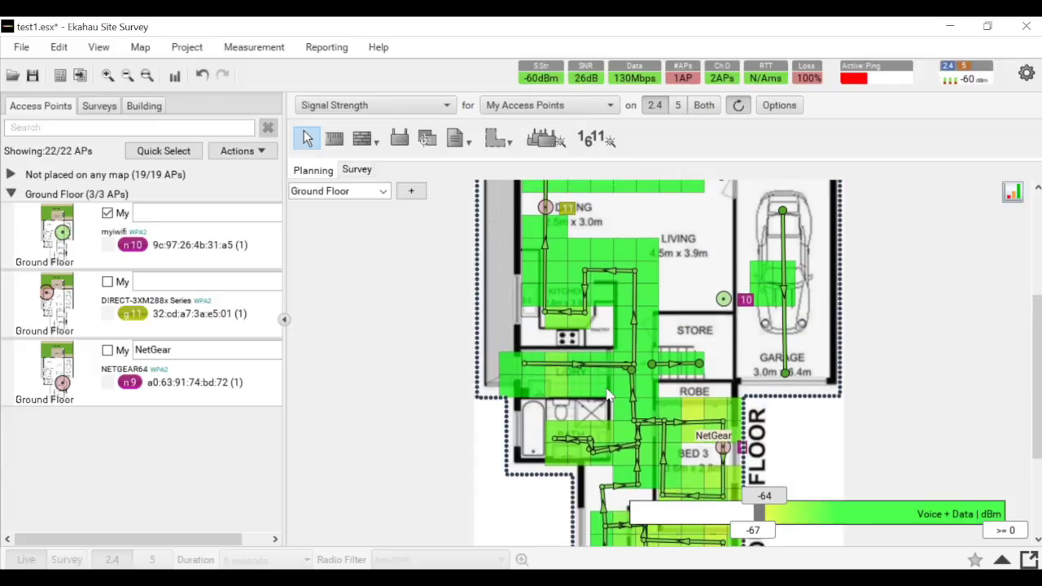
scroll(623, 286, up, 2)
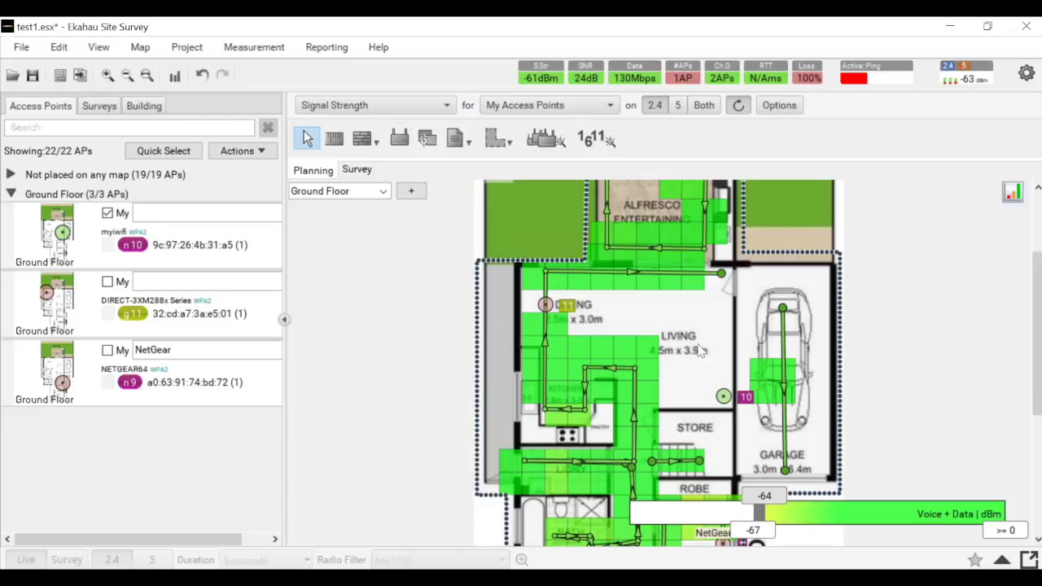
scroll(692, 293, up, 1)
scroll(683, 231, down, 3)
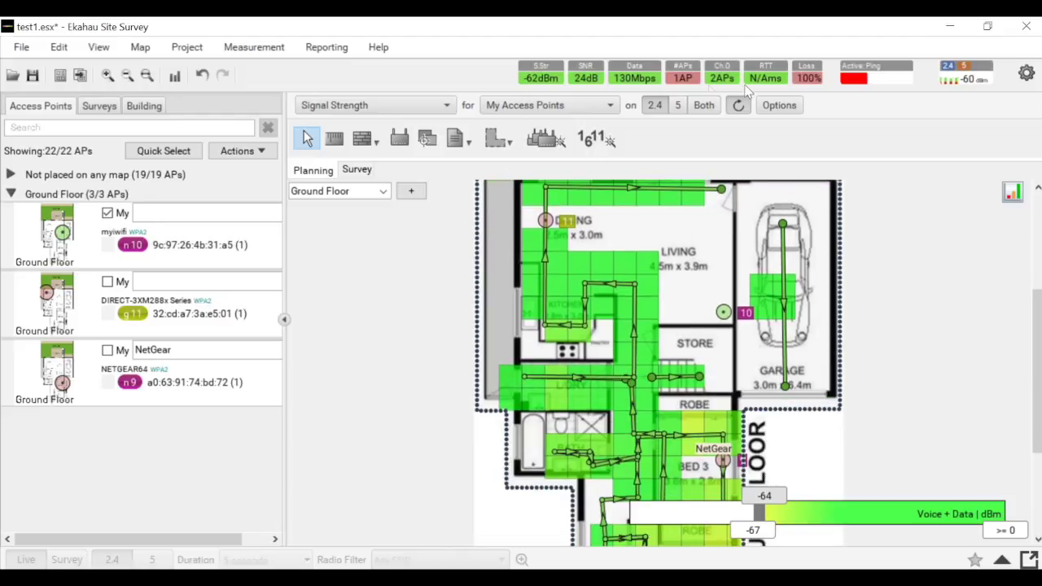
- Set the heatmap accuracy to Very and the visualization mode to Smooth
click(769, 106)
click(925, 191)
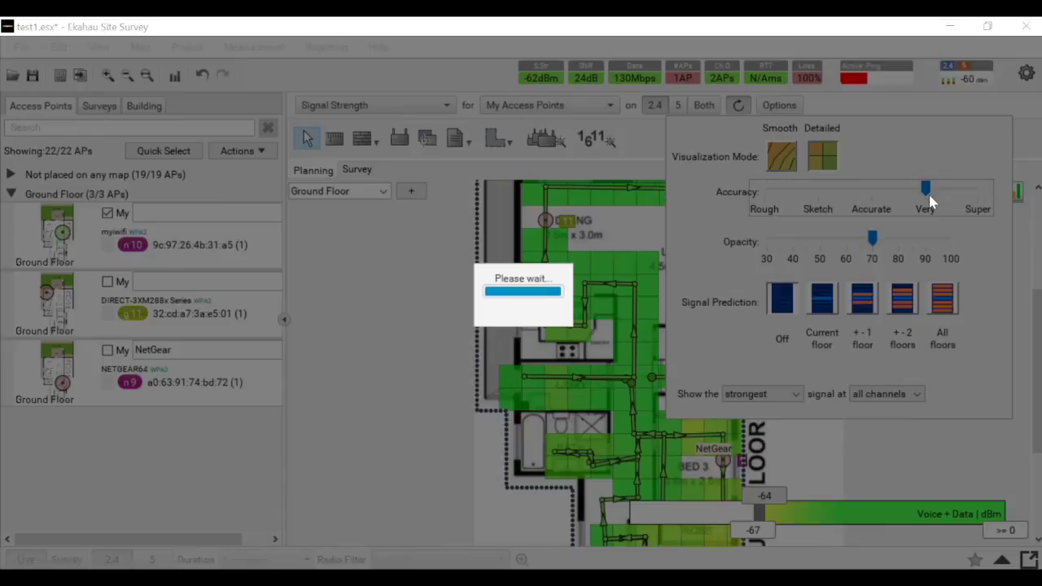
click(782, 157)
click(403, 259)
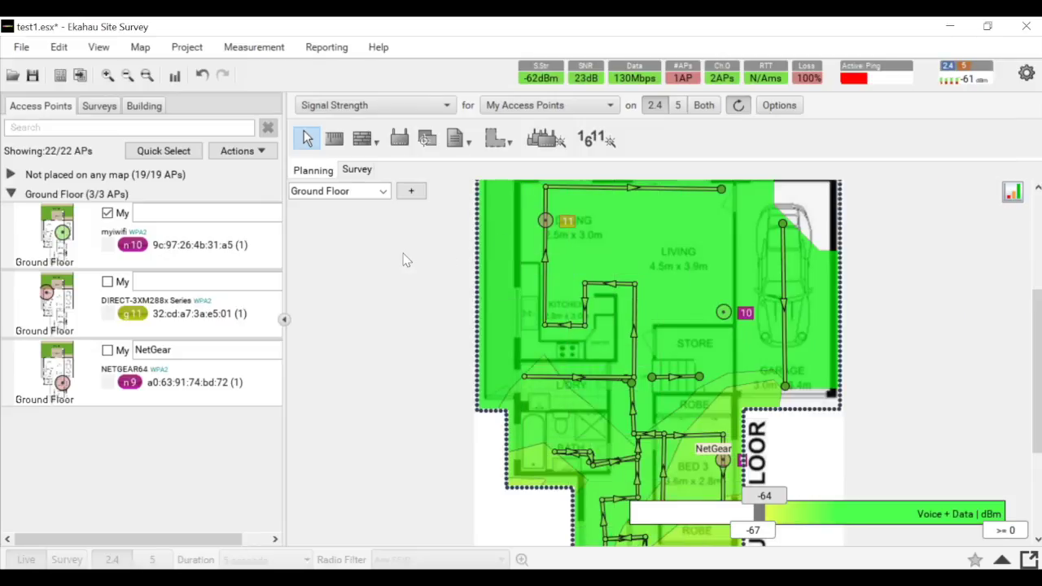
scroll(692, 358, up, 3)
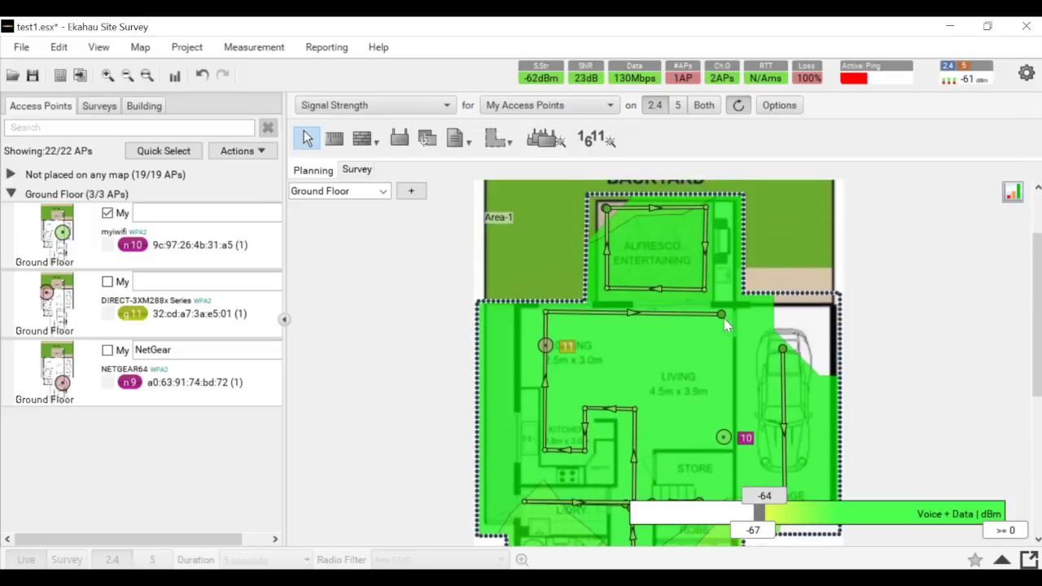
- Set the heatmap visualization mode to Detailed and the accuracy to Super
scroll(659, 253, down, 2)
scroll(715, 358, down, 1)
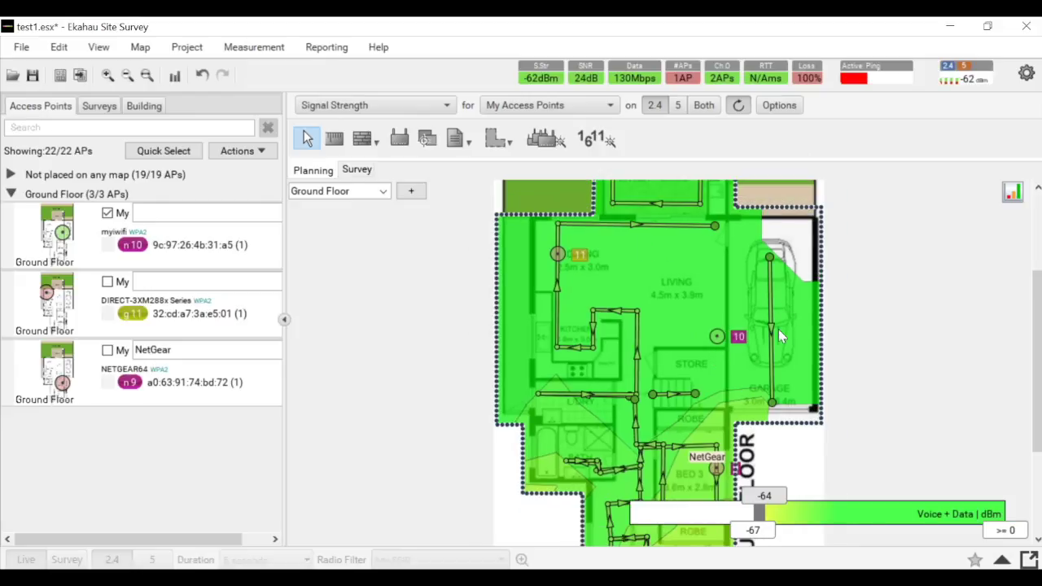
click(778, 106)
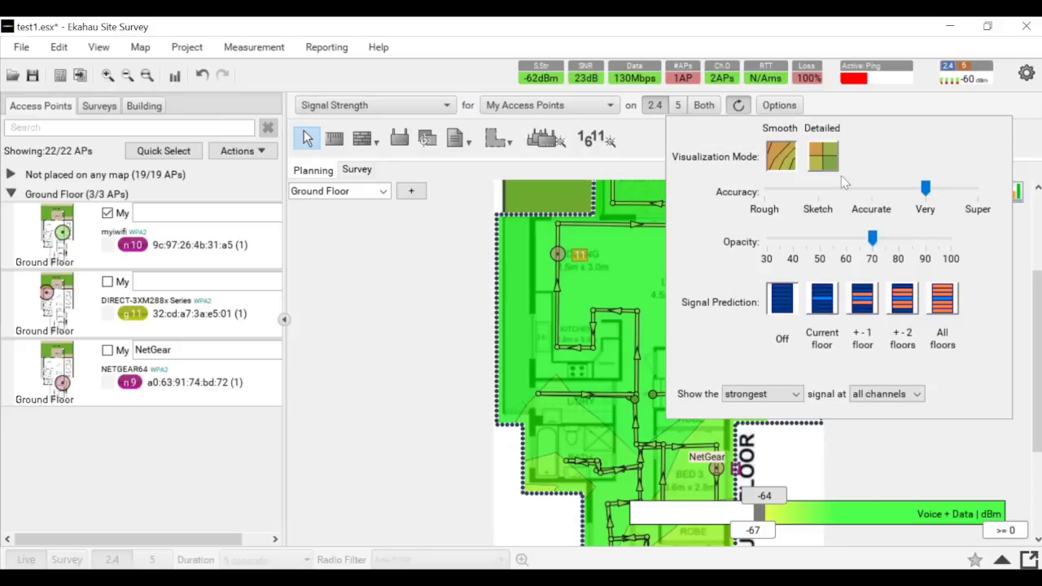
click(970, 191)
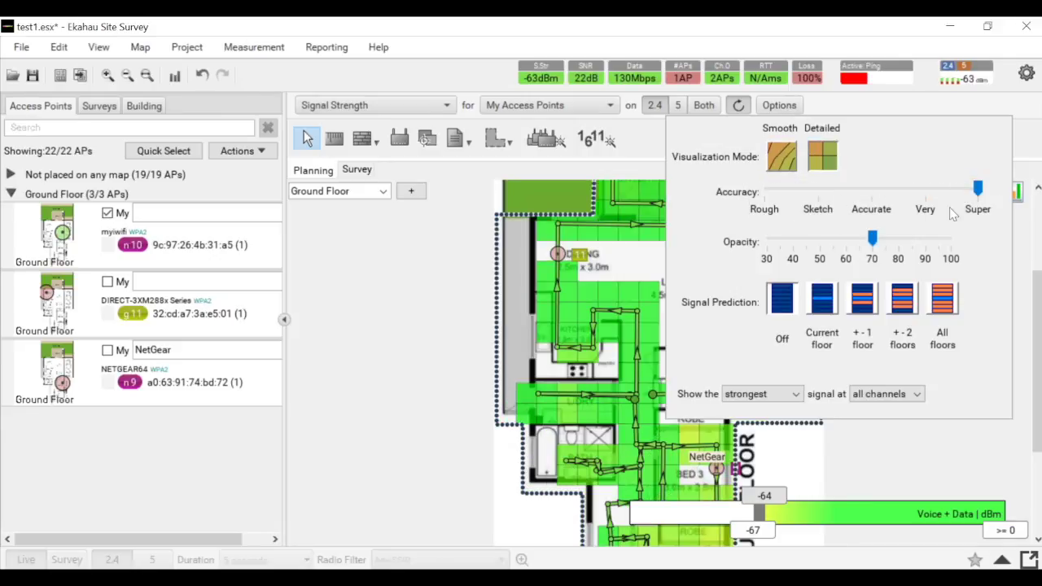
click(398, 262)
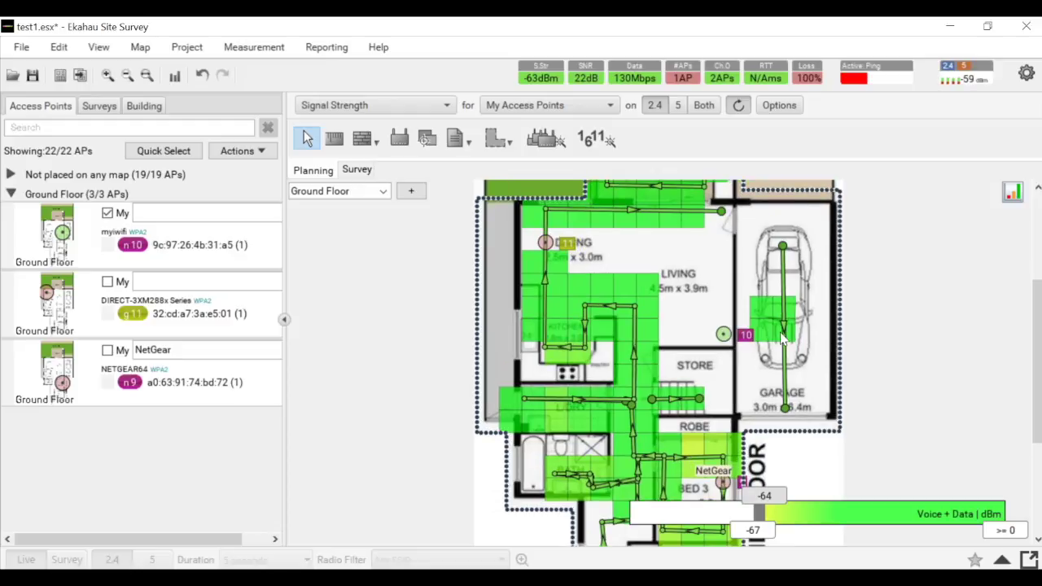
- Examine the detailed grid coverage along the survey paths around the garage, staircase, store room and bedrooms
scroll(716, 368, down, 3)
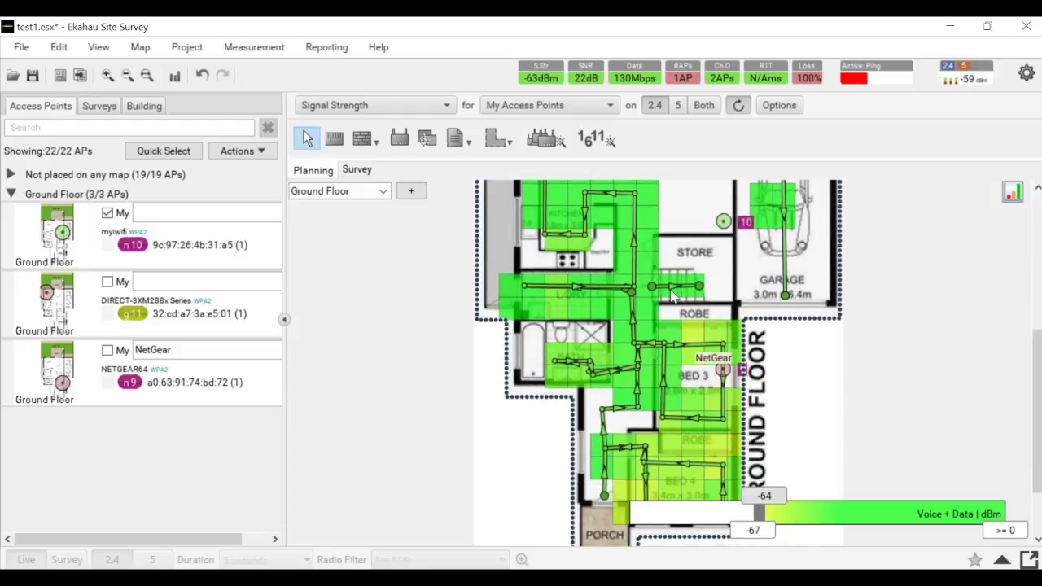
scroll(690, 295, up, 1)
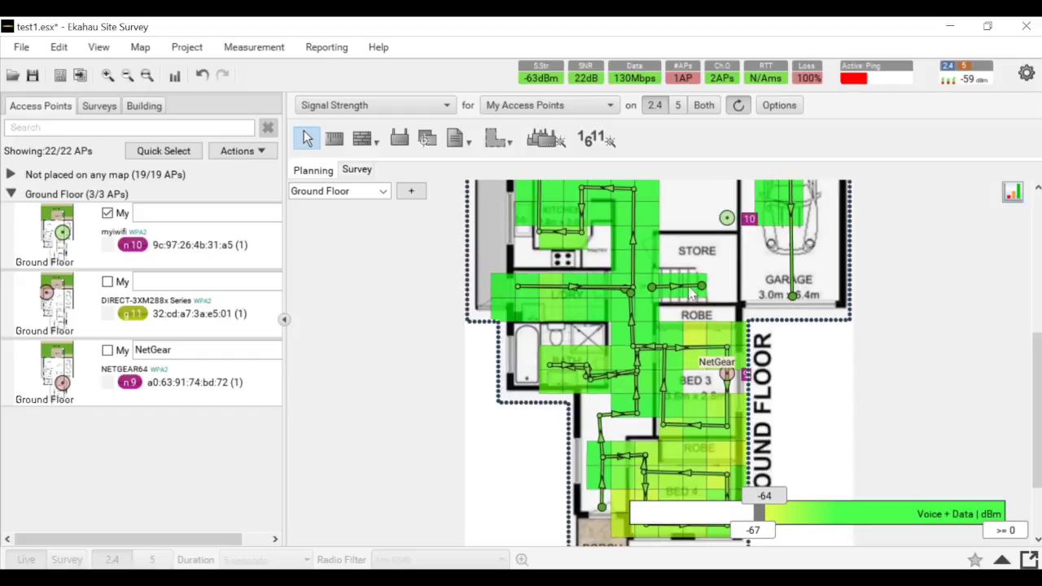
scroll(691, 294, up, 2)
scroll(698, 254, up, 2)
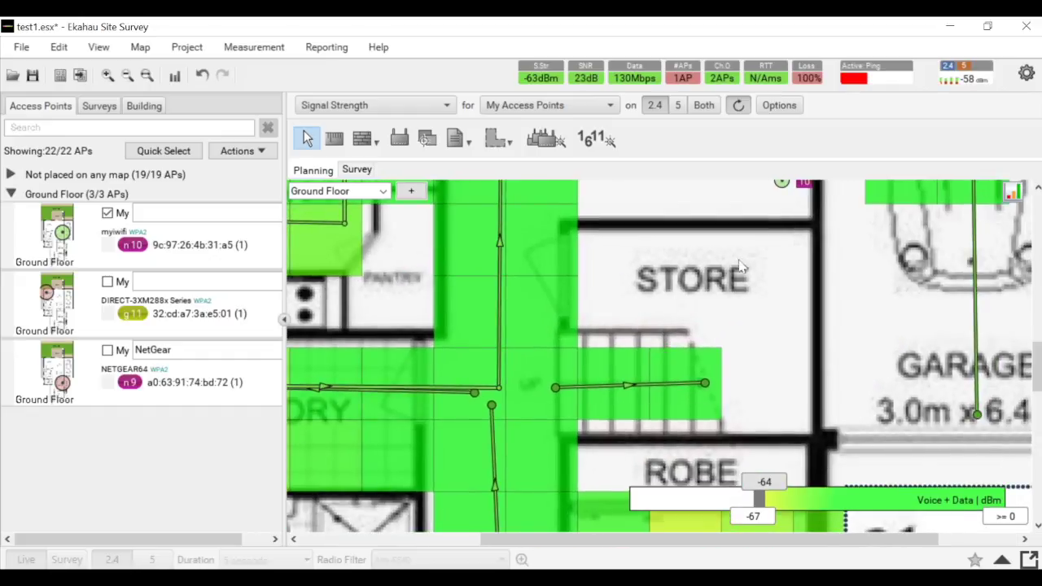
scroll(600, 330, down, 3)
scroll(638, 396, down, 4)
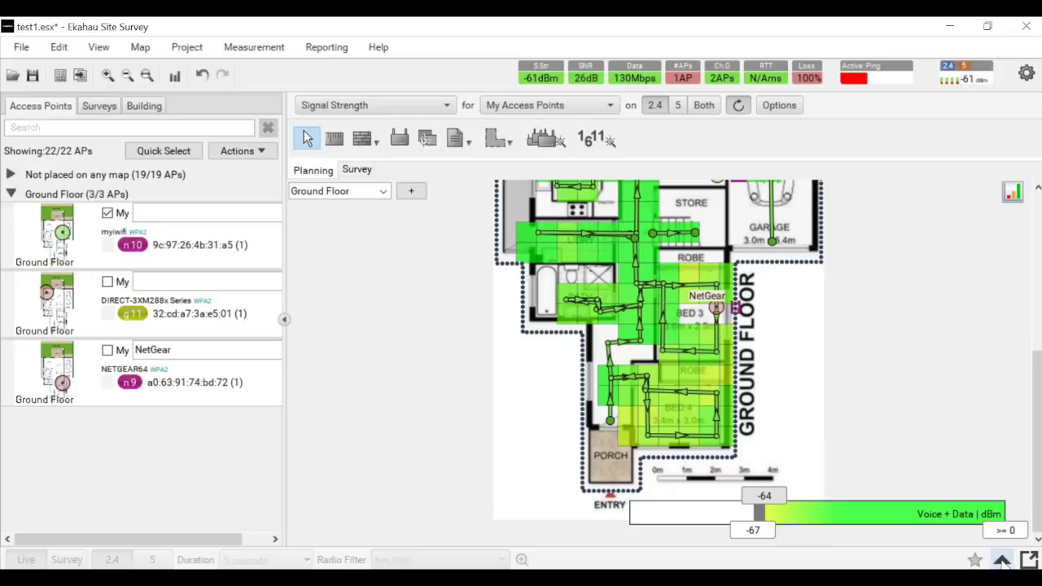
- Show the recorded survey data for the 2.4 GHz band below the map and enlarge the map area
click(1001, 559)
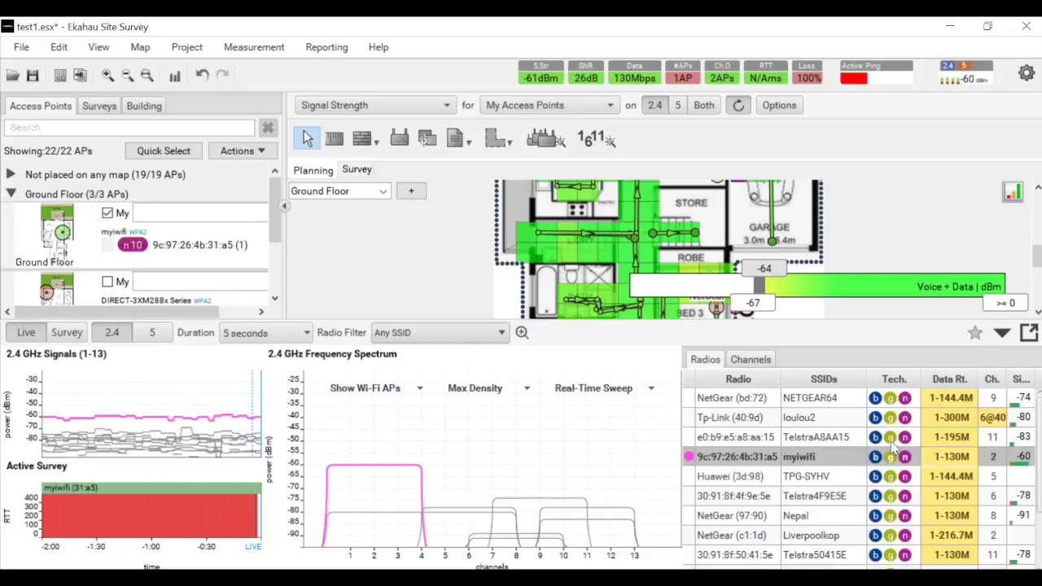
click(67, 332)
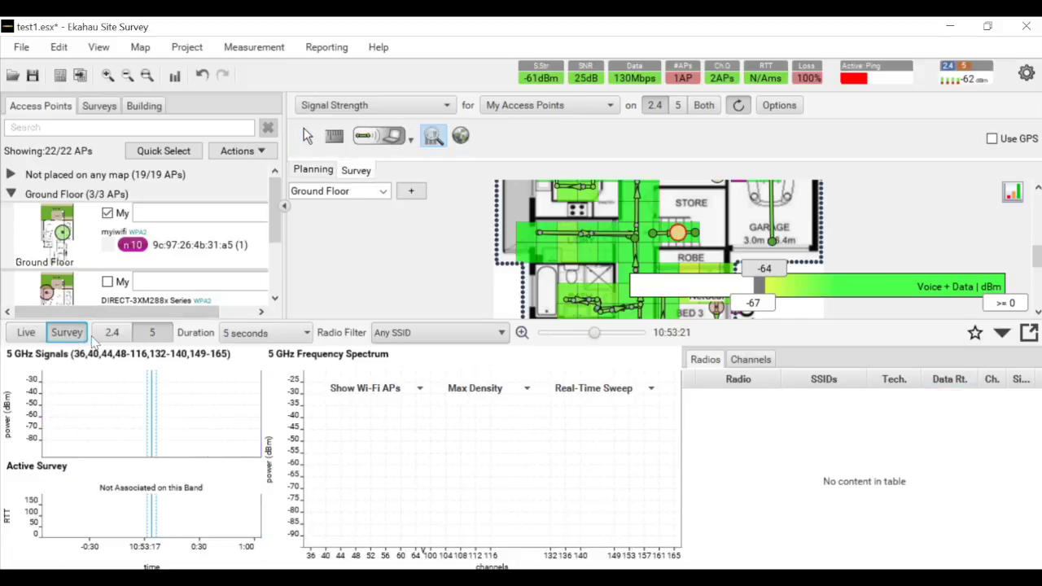
click(113, 333)
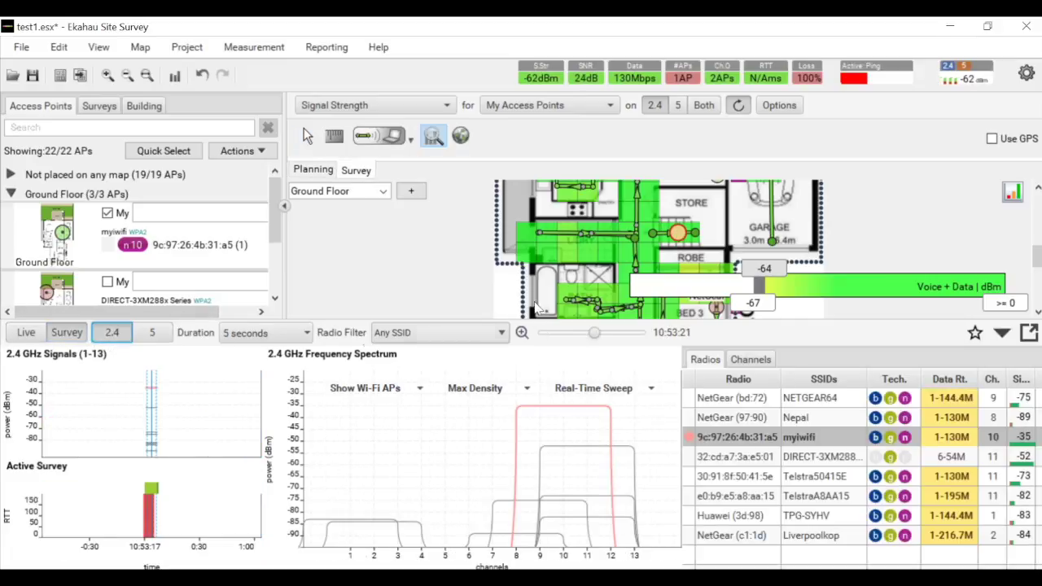
drag(773, 323, 774, 368)
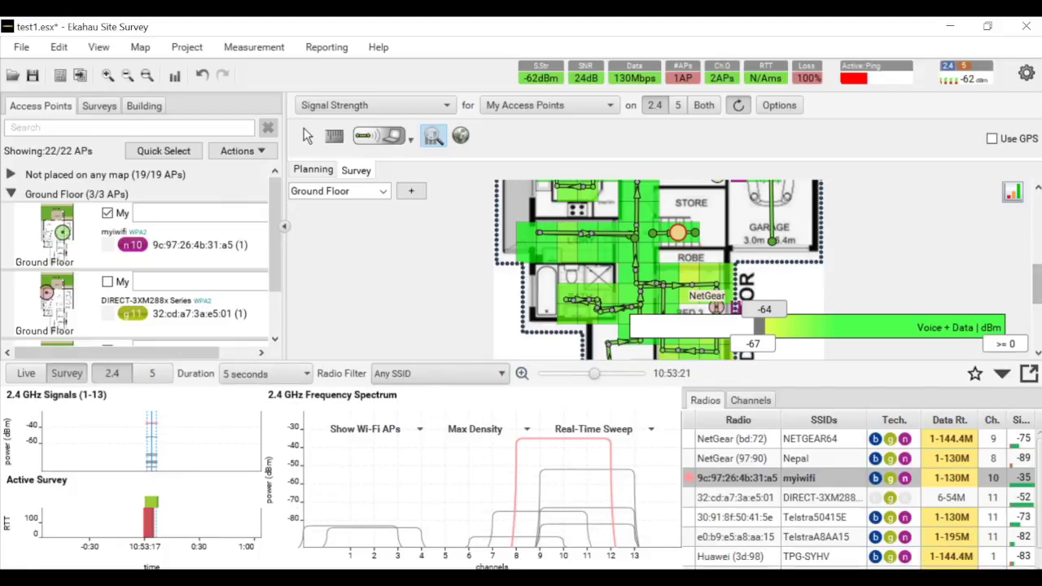
- Inspect the recorded radio readings at the survey point near the middle of the garage path
scroll(1035, 277, down, 5)
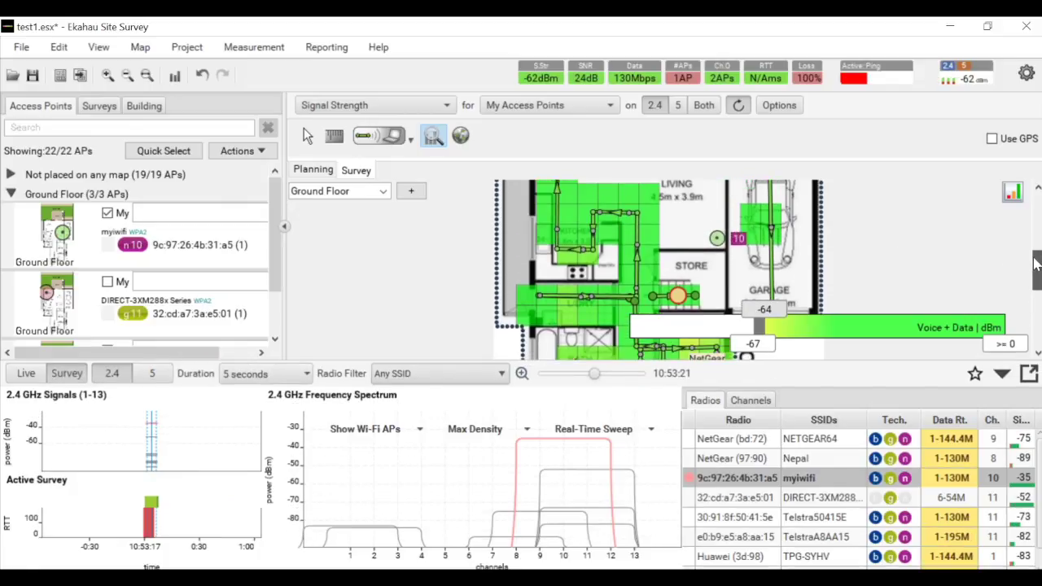
scroll(782, 262, up, 3)
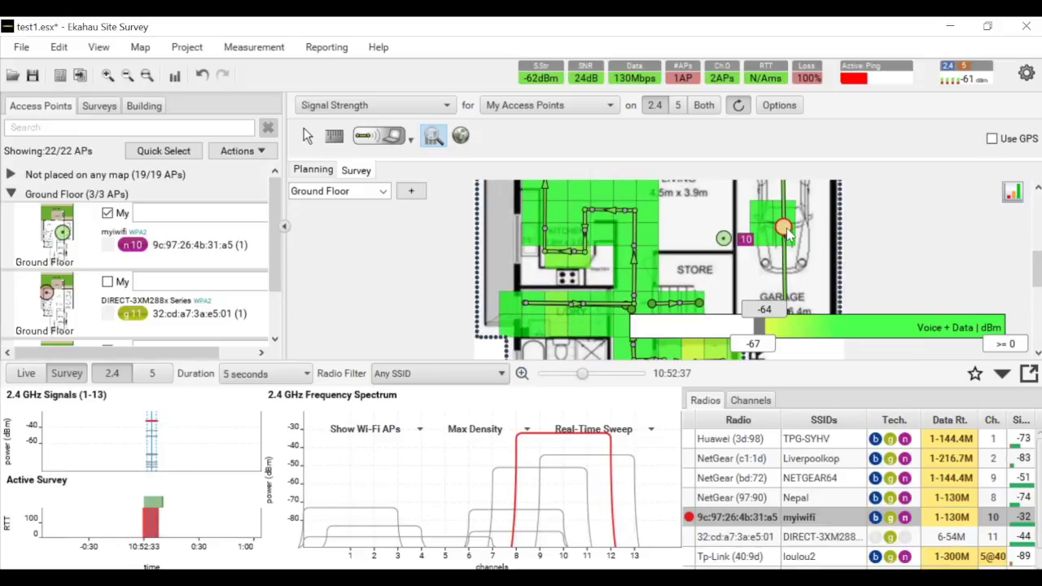
scroll(904, 245, down, 3)
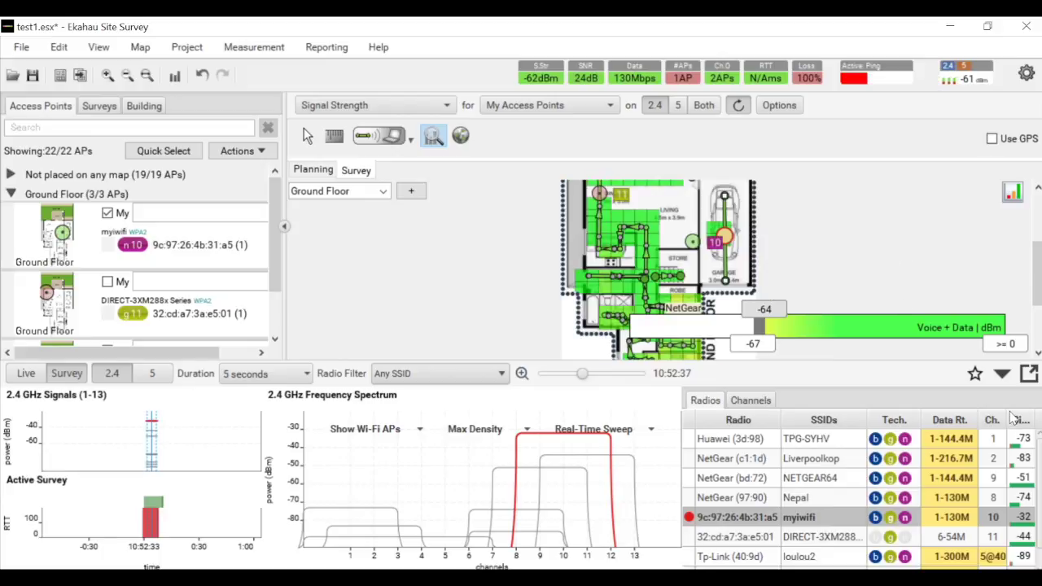
- Sort the radios by descending signal strength and highlight the spectrum curves of myiwifi and the DIRECT-3XM288x printer radio in turn
click(1022, 419)
click(1021, 419)
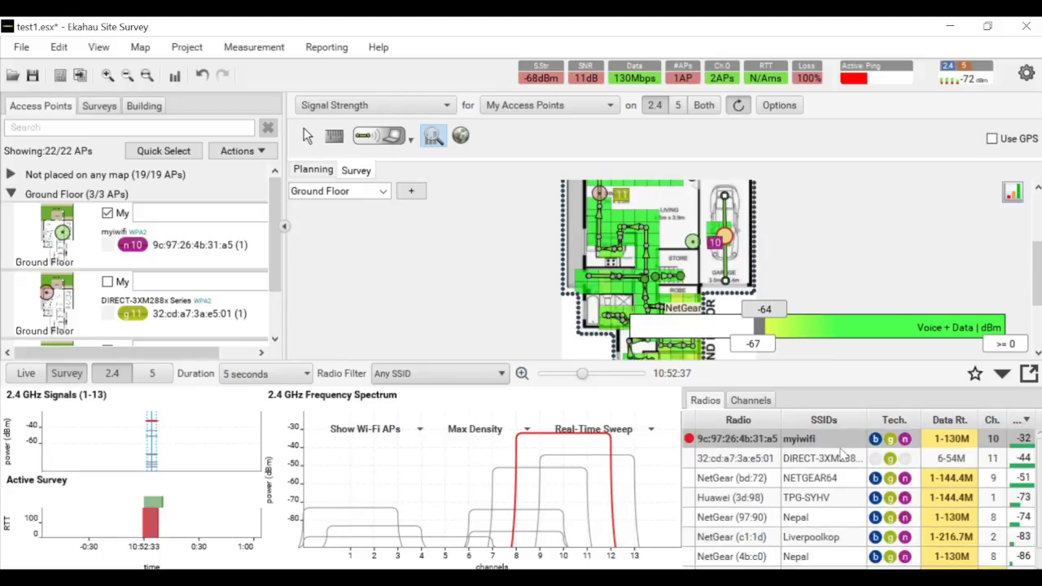
click(820, 443)
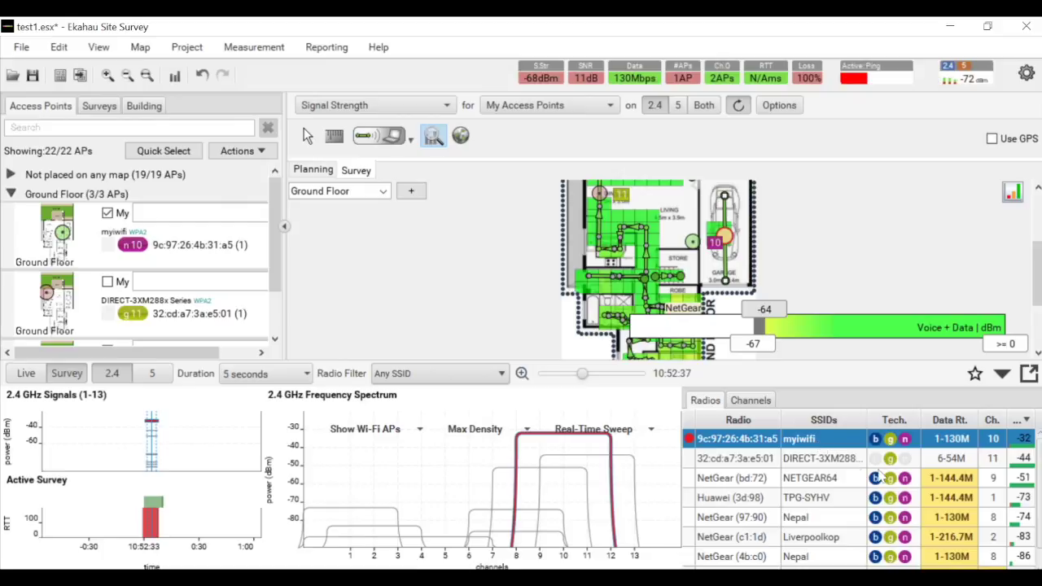
click(845, 460)
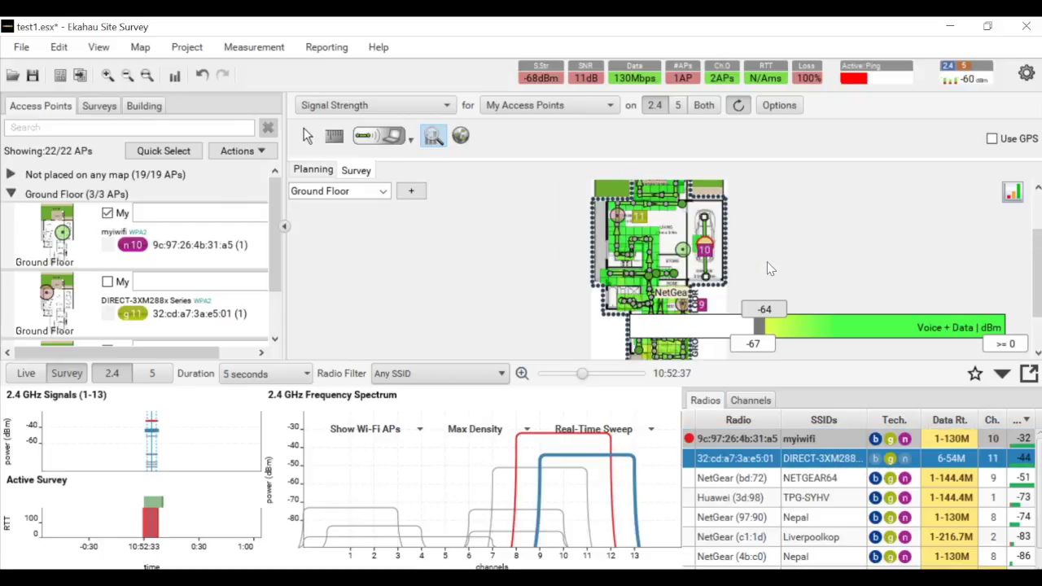
- Inspect the recorded readings along the living and dining survey path, ending at its corner above the dining label
scroll(717, 210, up, 2)
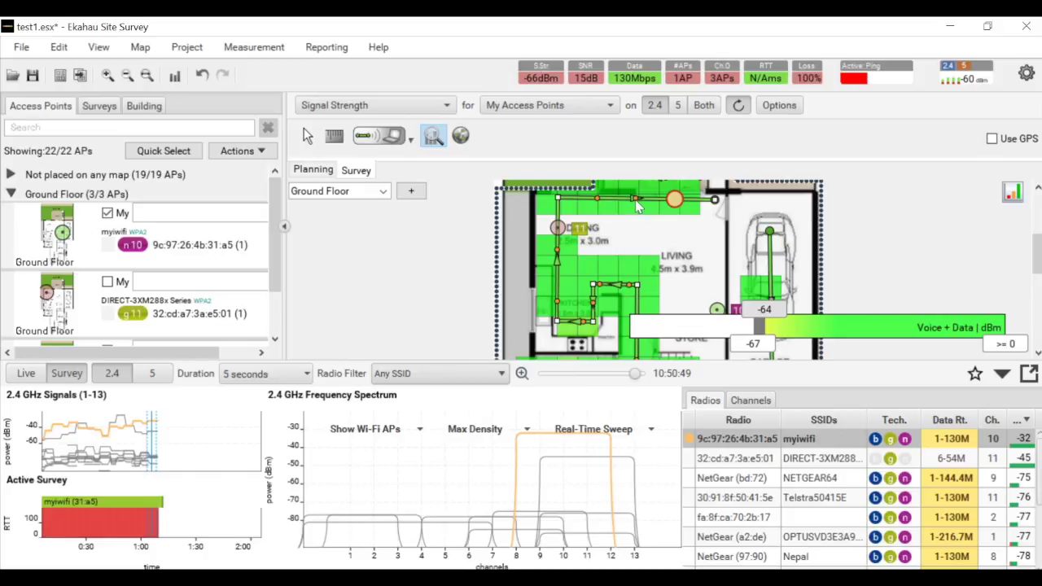
click(636, 199)
click(557, 197)
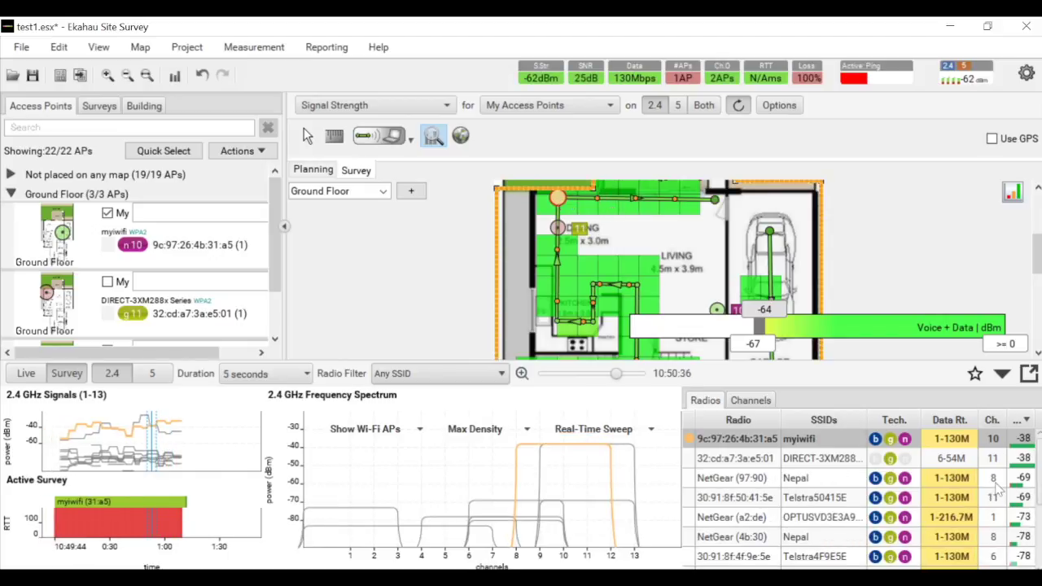
- Examine the grid coverage around the survey paths, comparing the garage with the living area, store and bedrooms
scroll(671, 251, down, 2)
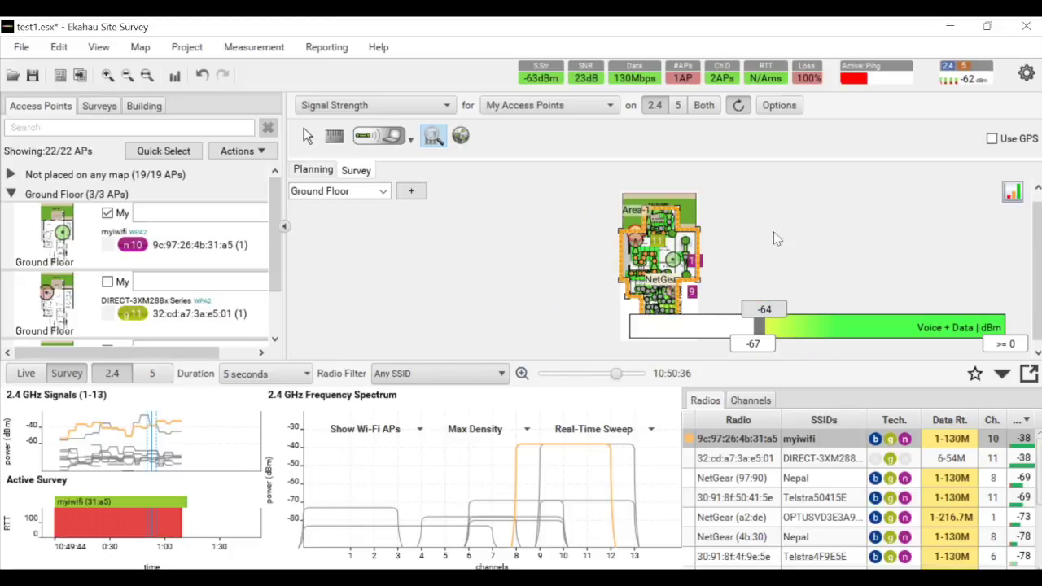
scroll(683, 265, up, 2)
drag(1034, 229, 1036, 270)
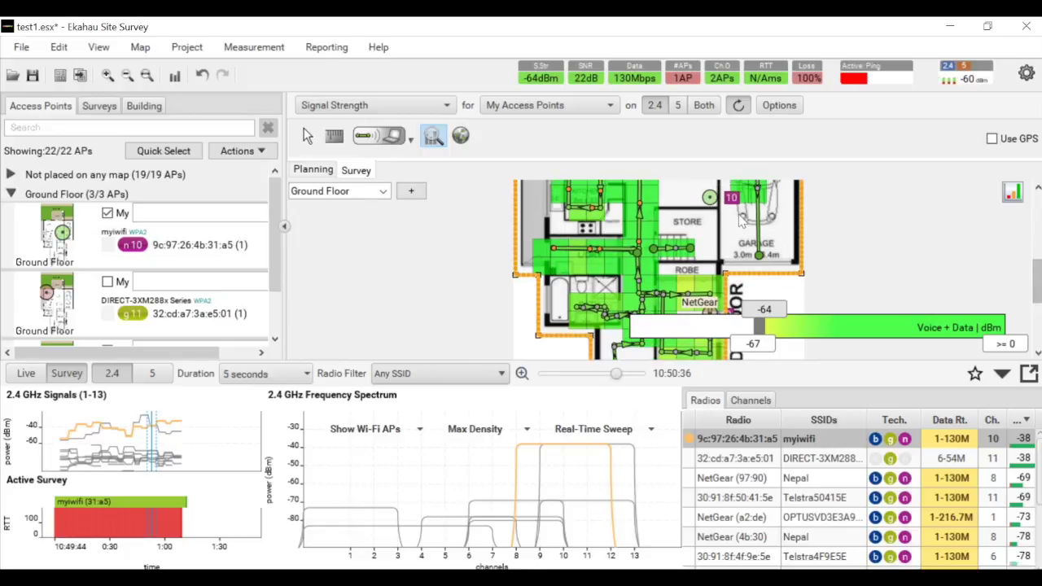
scroll(736, 224, up, 1)
scroll(732, 232, down, 4)
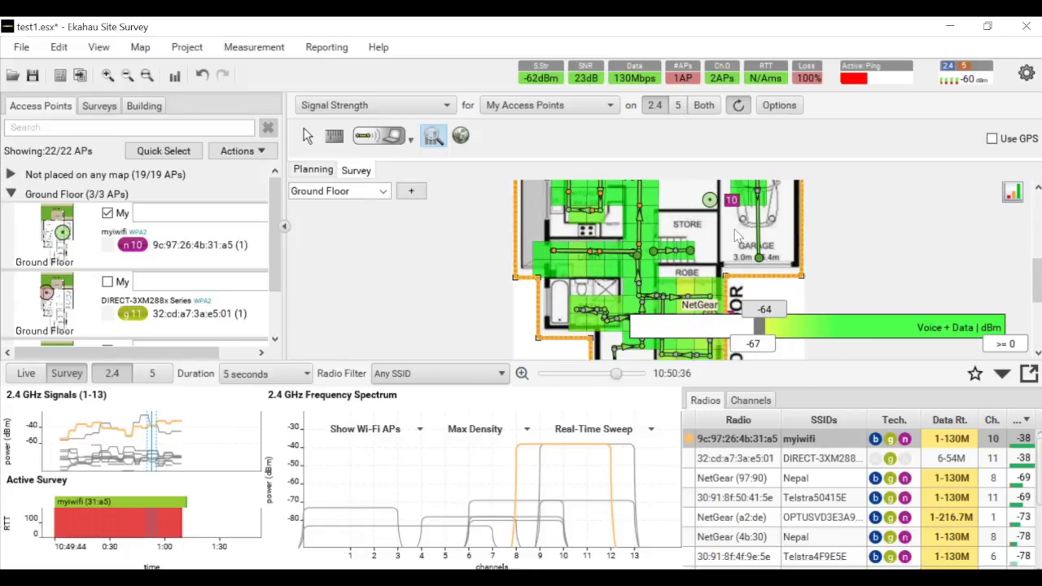
scroll(744, 231, up, 2)
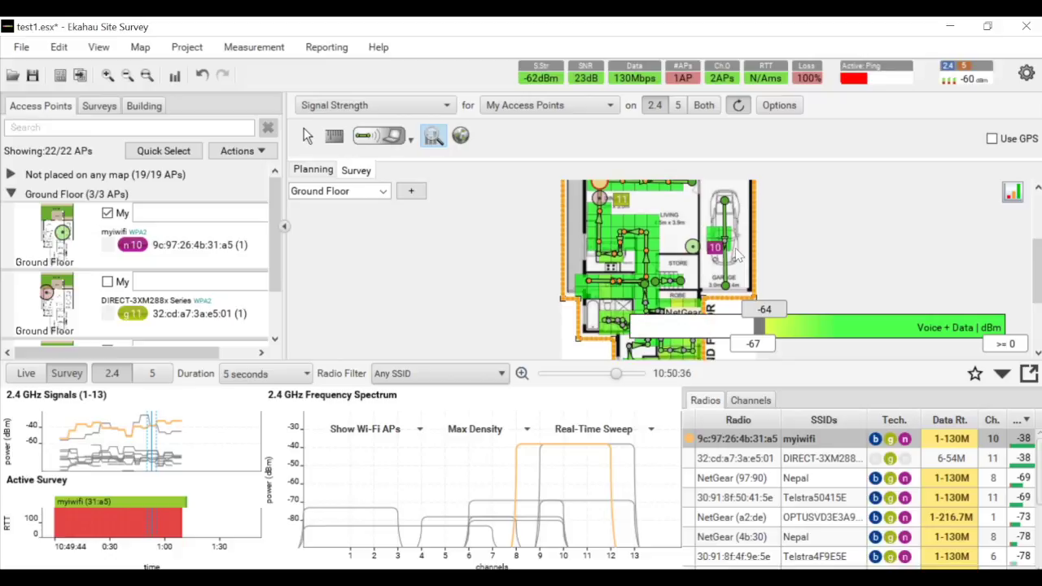
scroll(749, 230, up, 1)
scroll(756, 224, down, 1)
scroll(761, 236, up, 1)
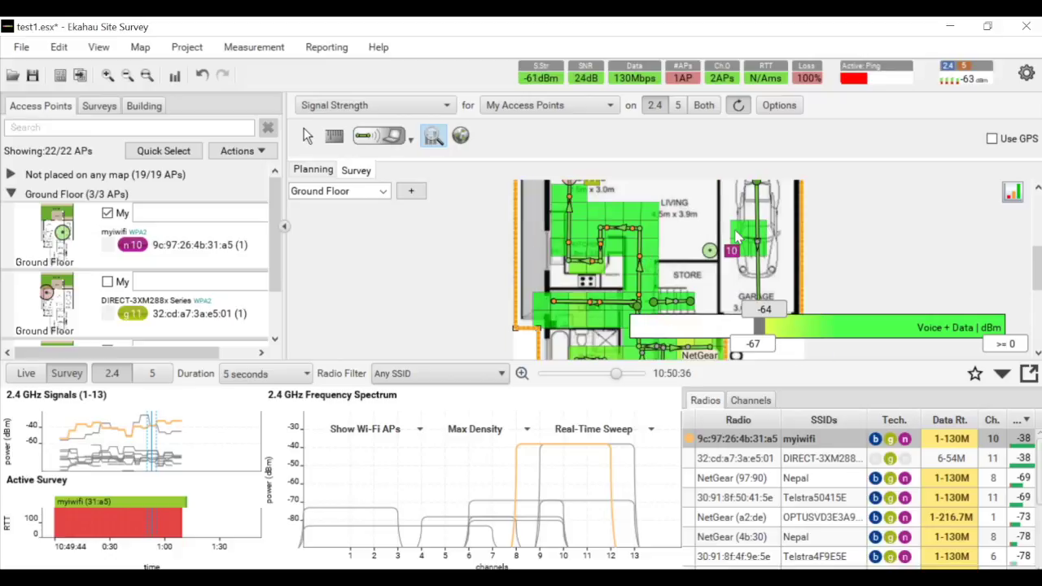
scroll(769, 251, down, 1)
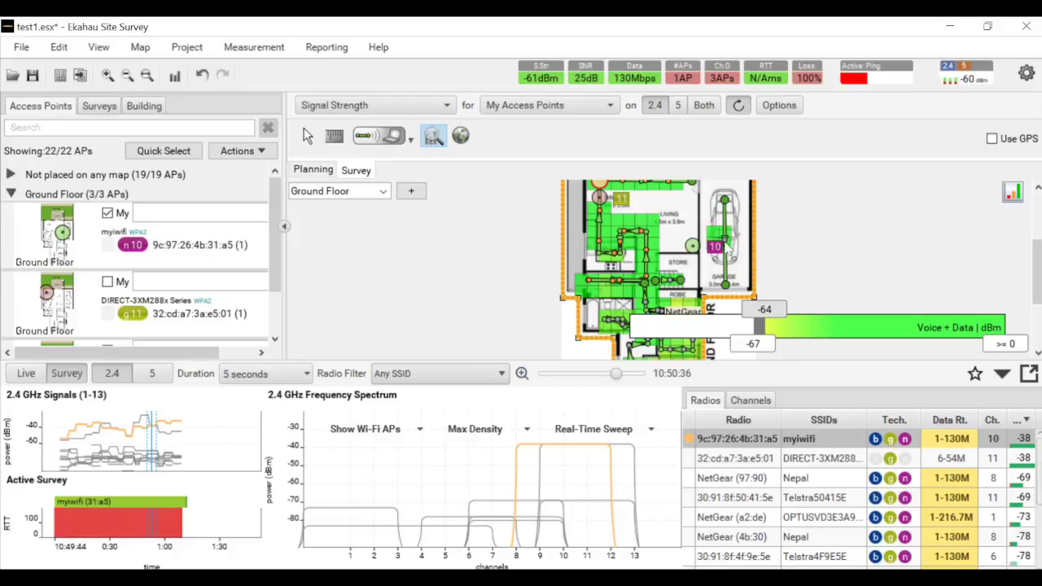
scroll(736, 244, up, 2)
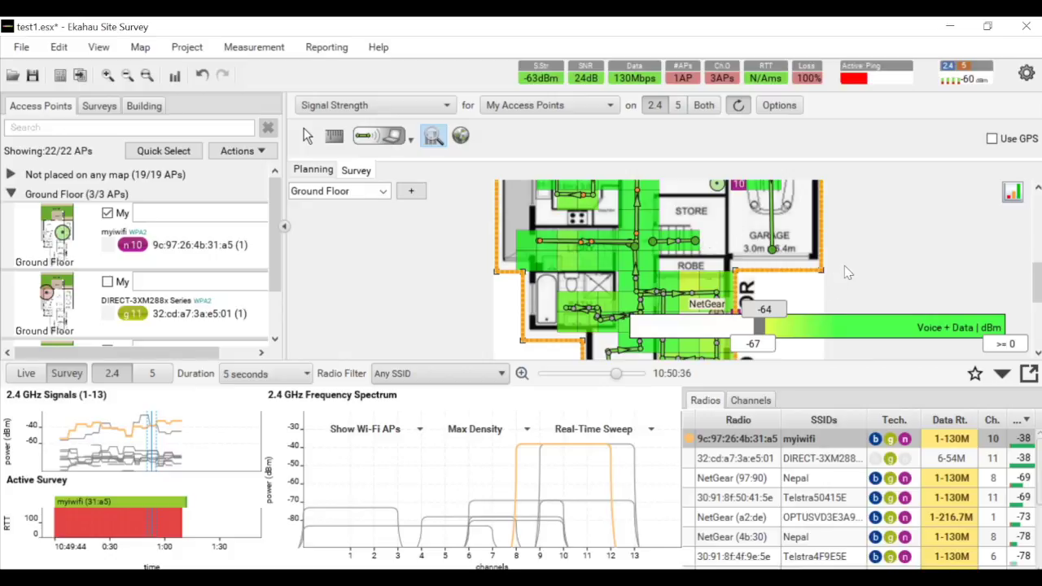
scroll(847, 273, down, 2)
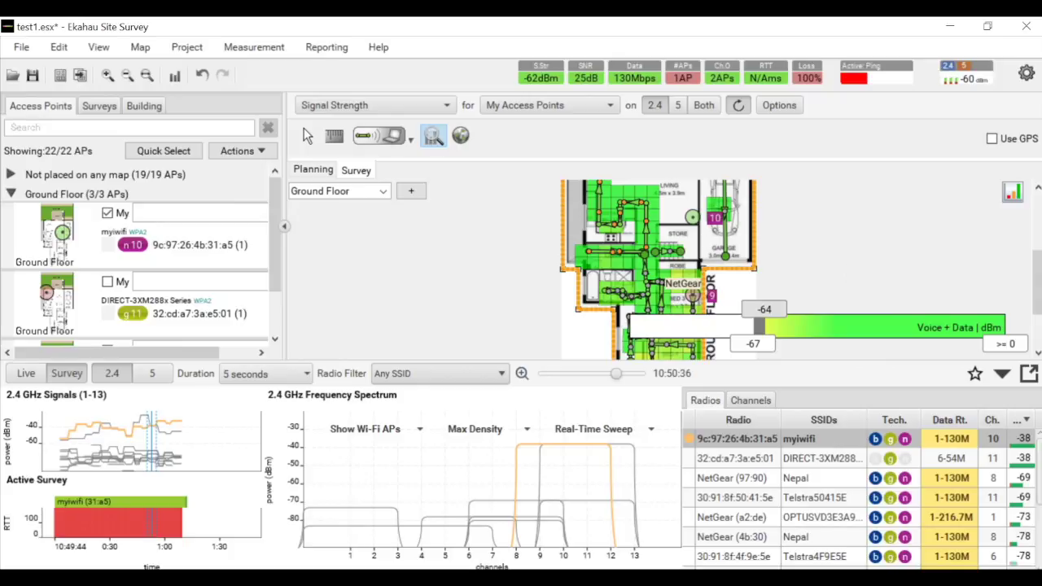
scroll(813, 293, down, 1)
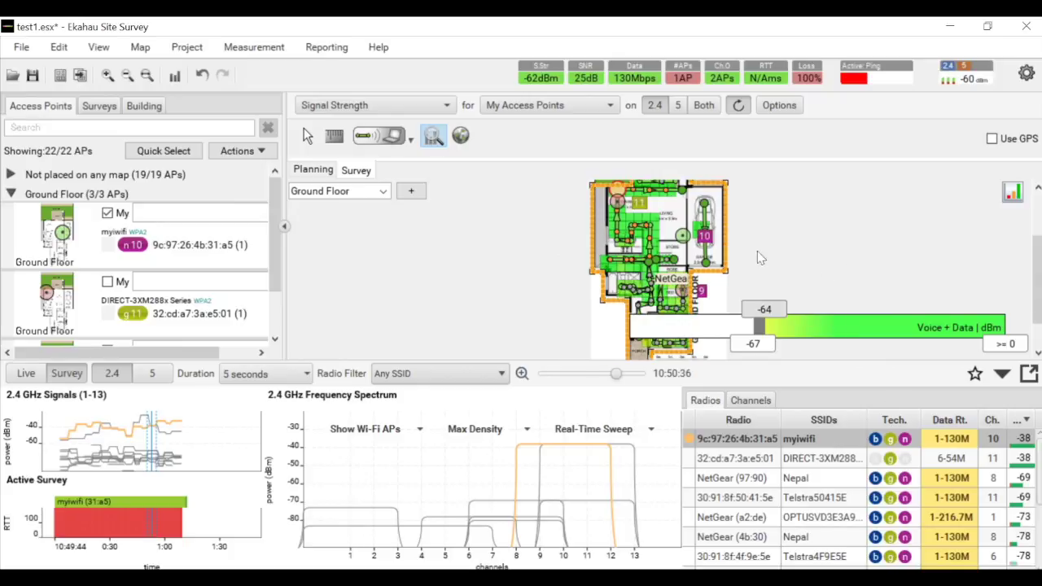
- Hide the recorded survey data and return to the planning view of the Ground Floor
click(1003, 372)
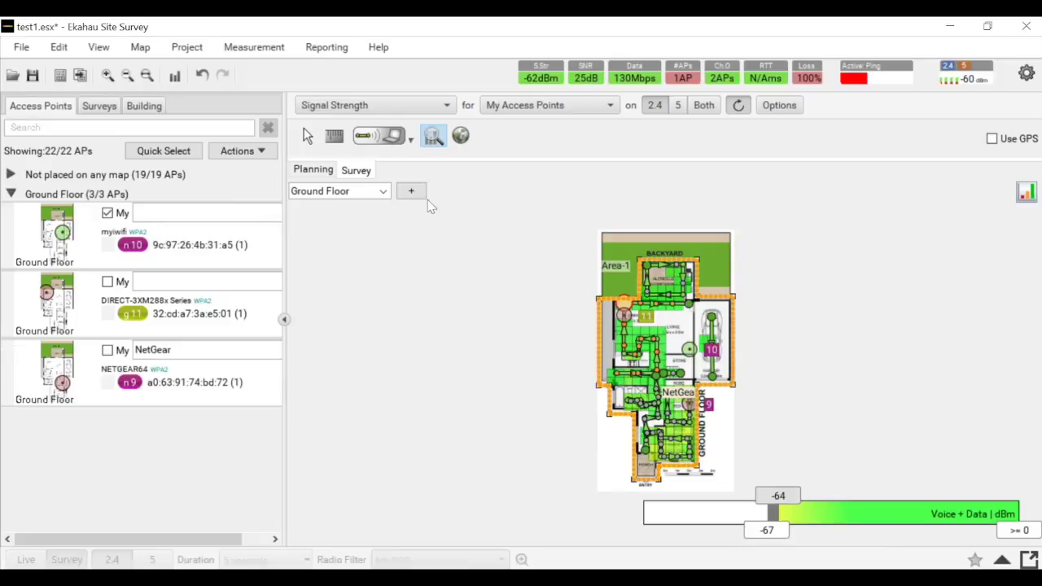
click(313, 171)
scroll(696, 322, up, 2)
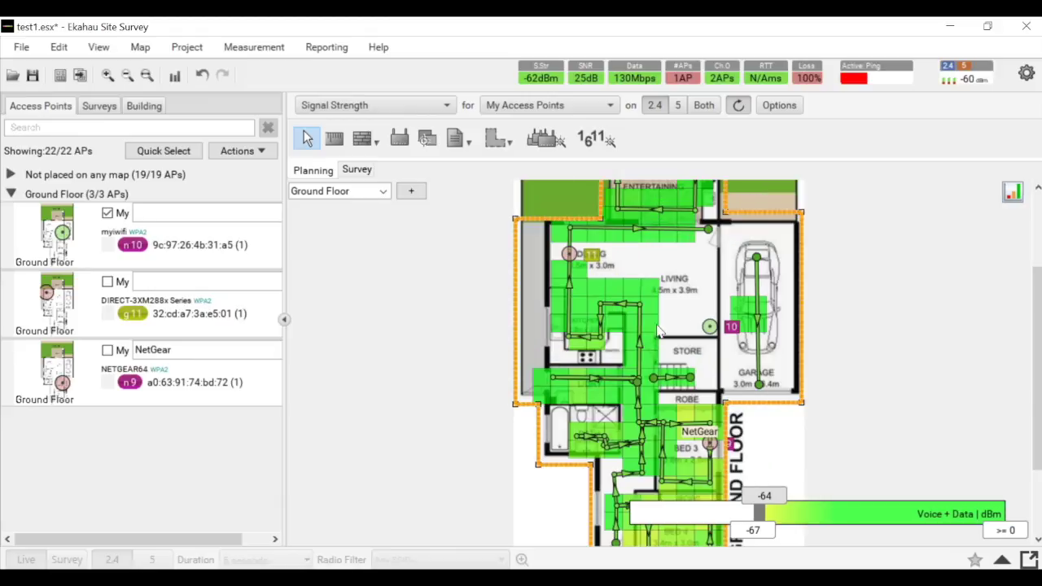
- Set the heatmap accuracy back to Very and the visualization mode to Smooth
click(781, 109)
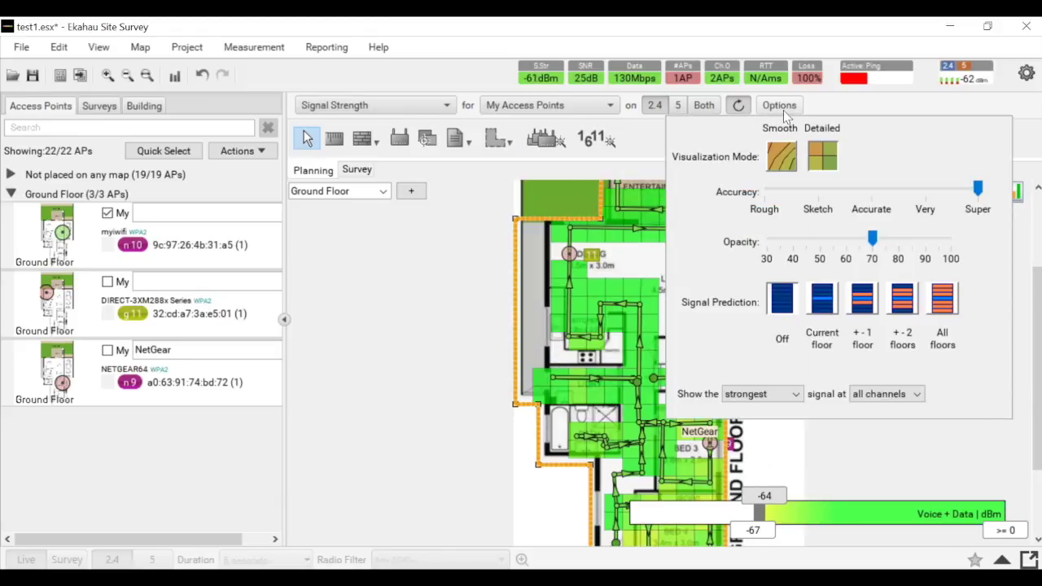
click(932, 191)
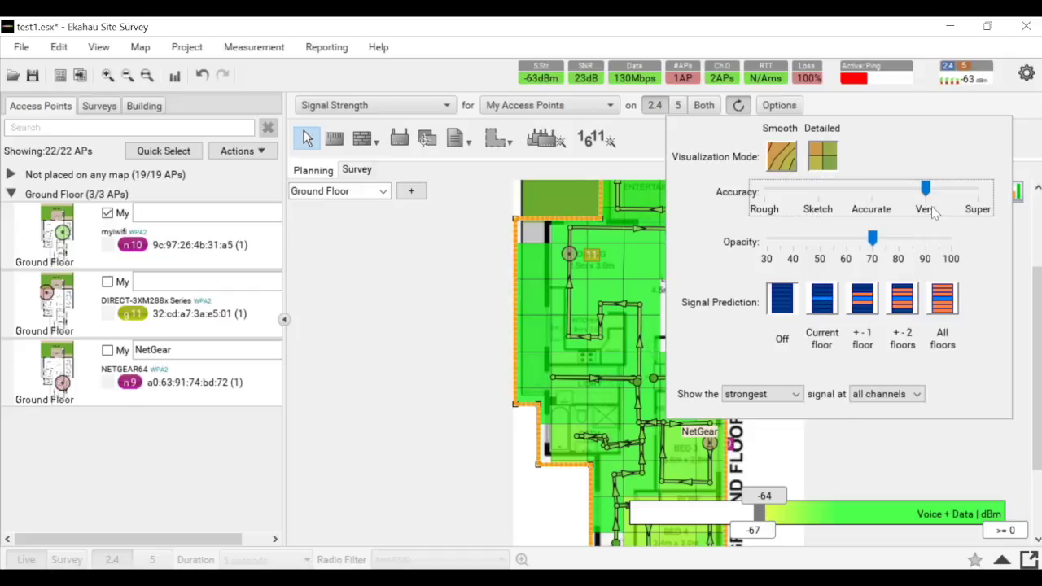
click(781, 155)
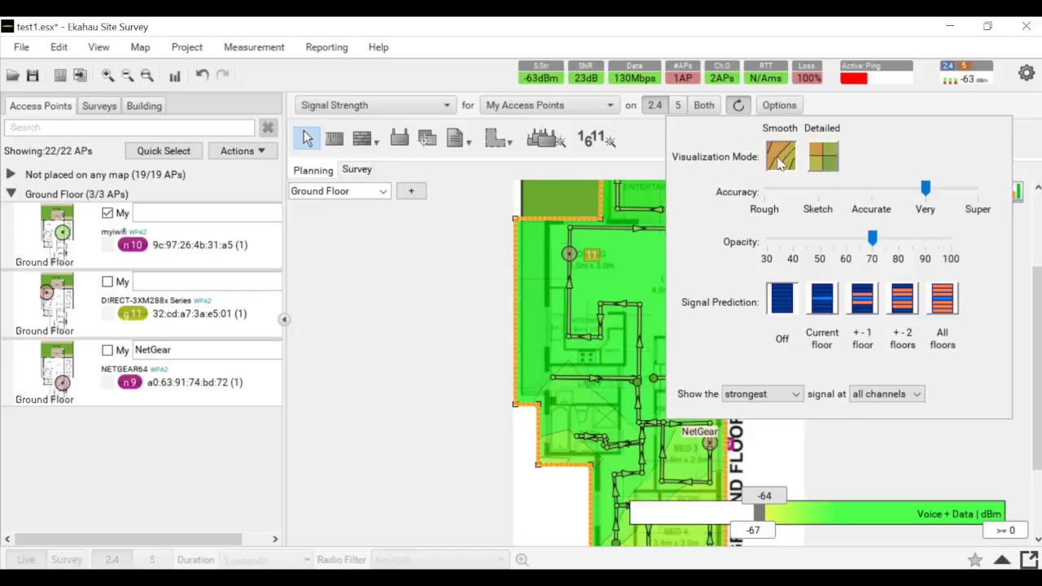
click(405, 262)
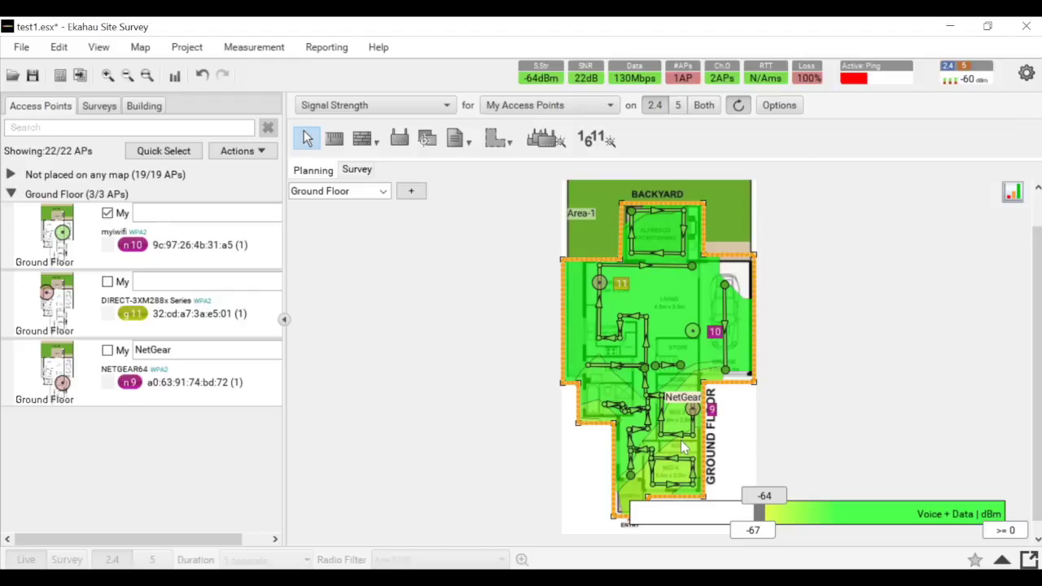
click(791, 109)
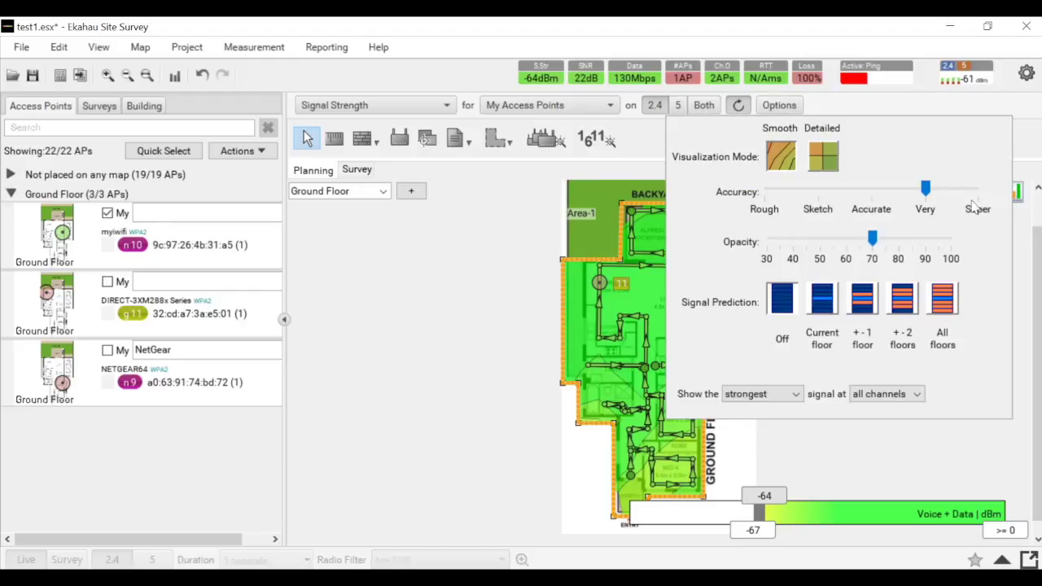
click(489, 274)
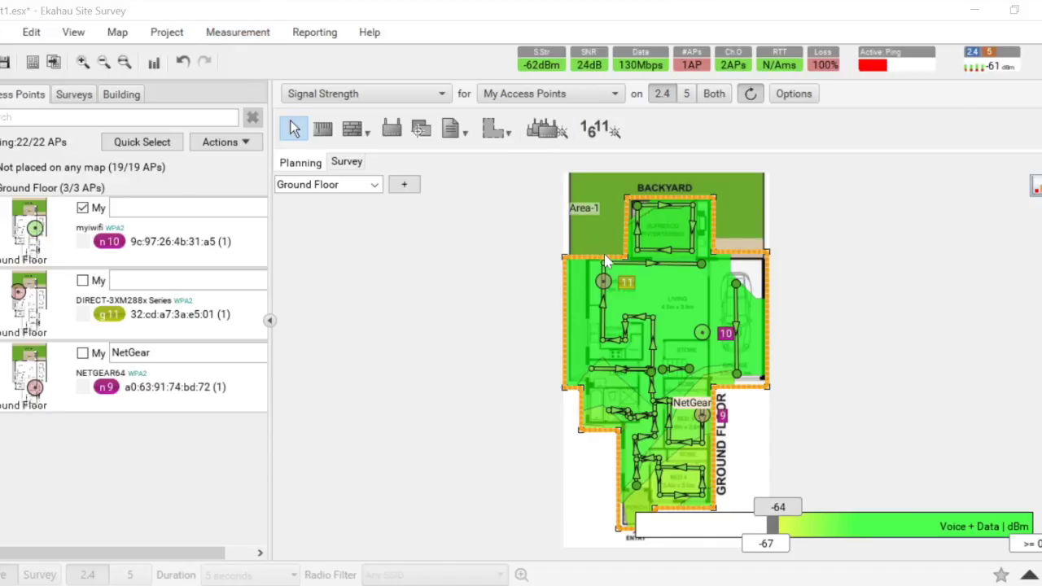
- Visualize signal strength for Selected Access Points with NetGear selected, and move NetGear outside the house, just beyond the GROUND FLOOR label
click(573, 96)
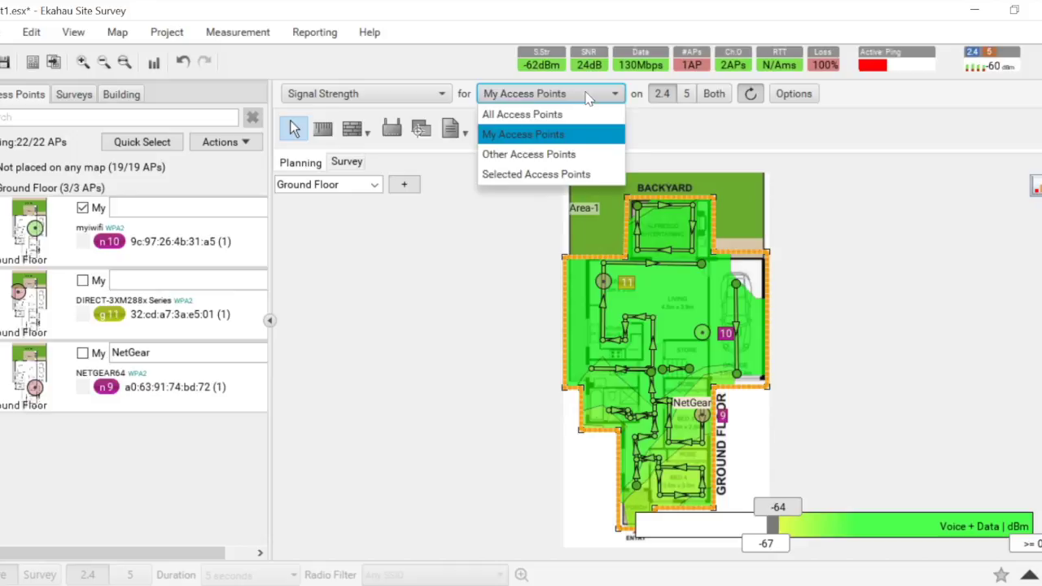
click(561, 176)
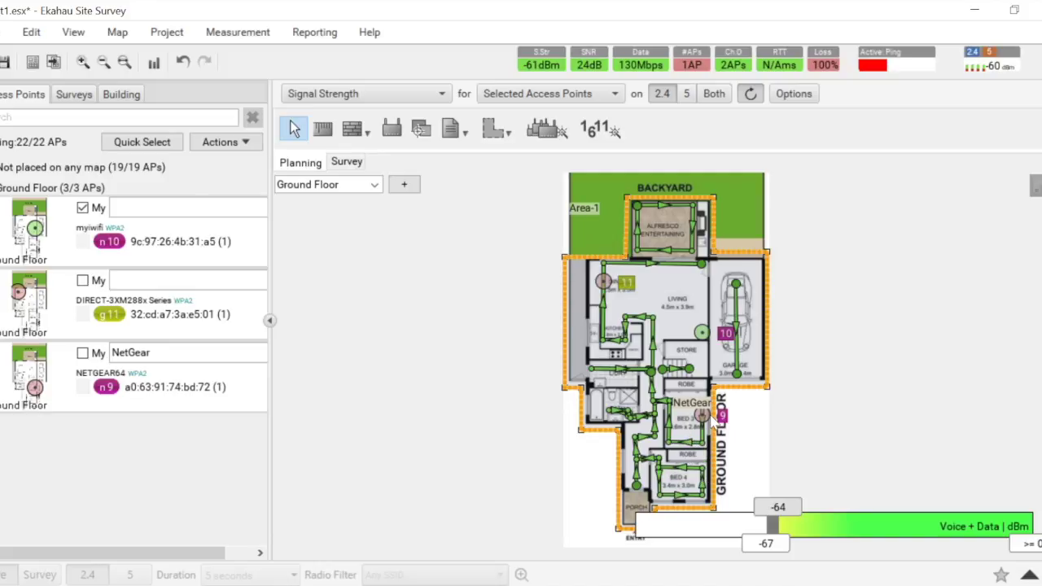
click(705, 417)
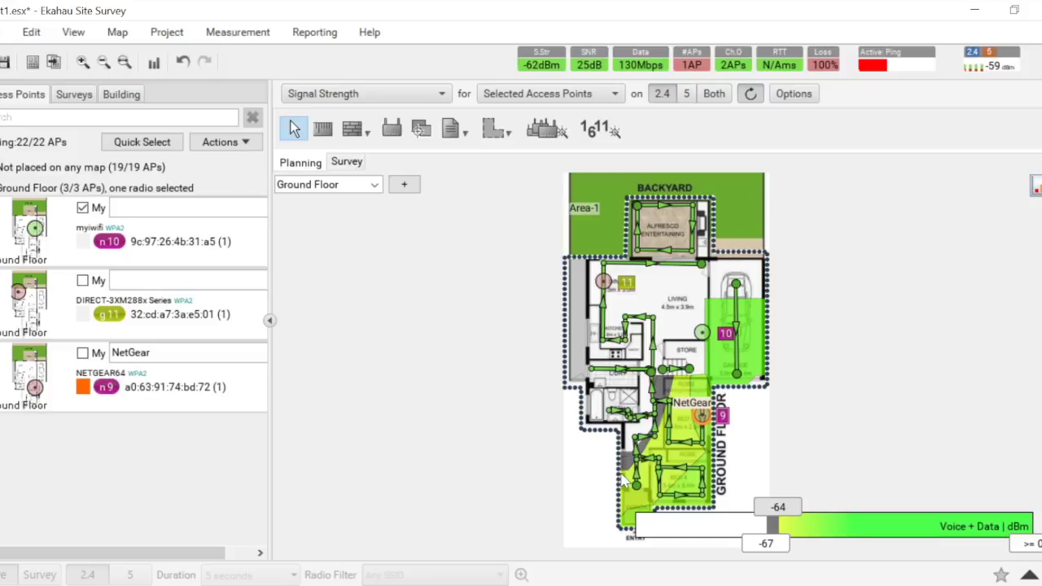
drag(705, 417, 747, 415)
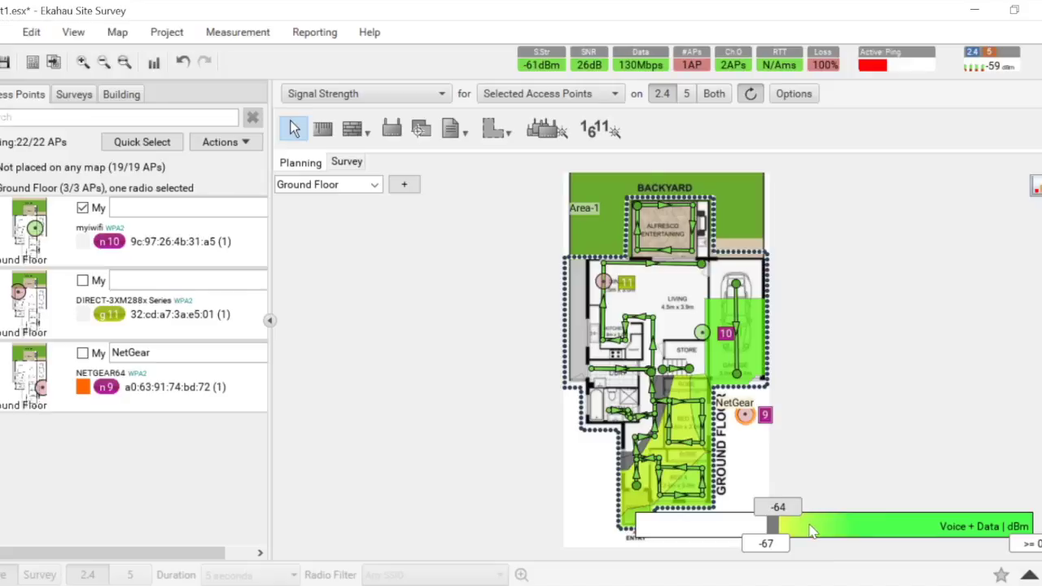
- Select only the DIRECT-3XM288x Series radio near the dining area to visualize its coverage, leaving it unmarked as My
click(603, 284)
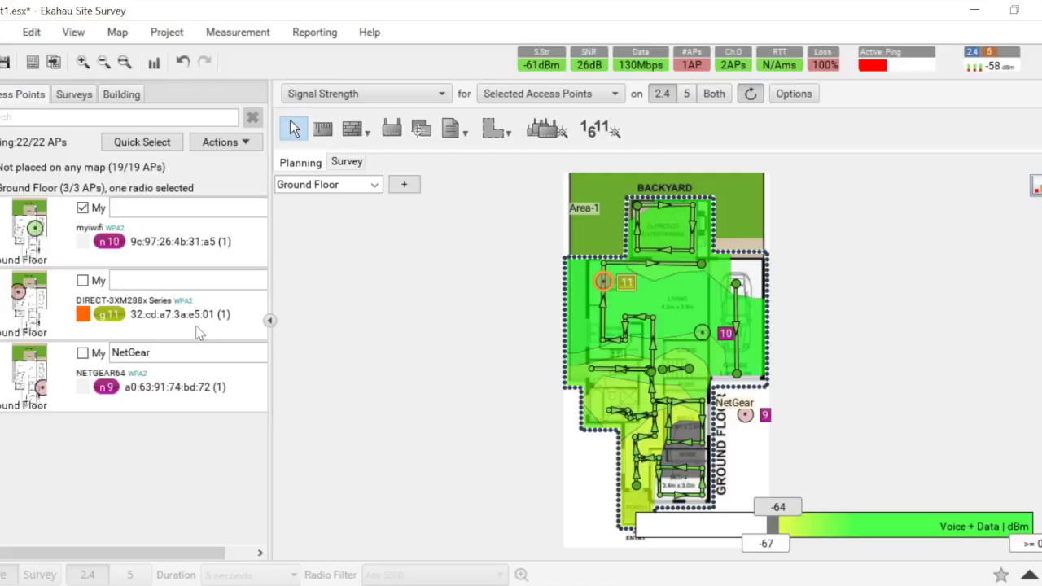
click(82, 281)
click(82, 281)
click(90, 246)
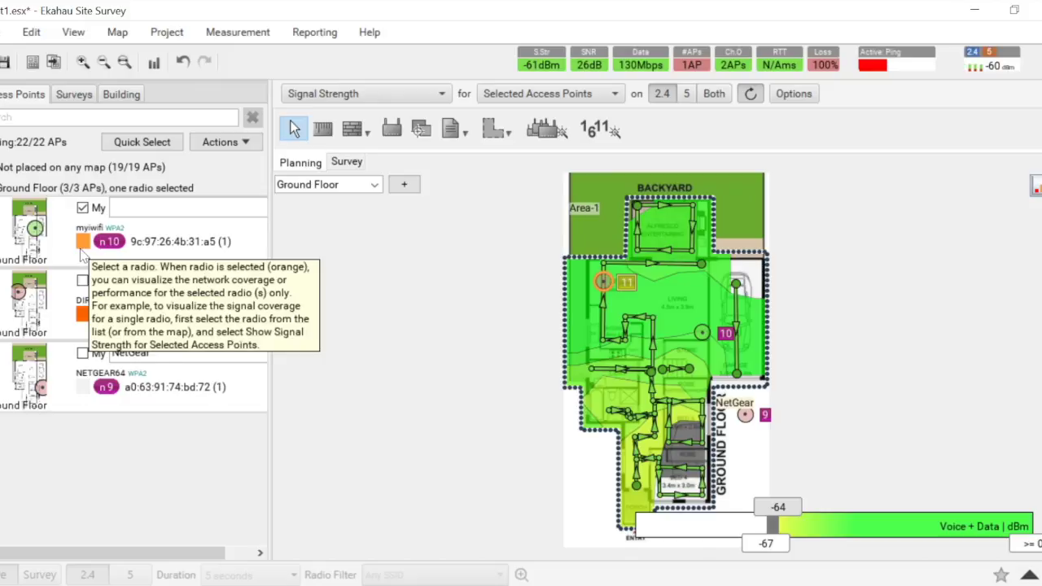
click(83, 280)
click(82, 281)
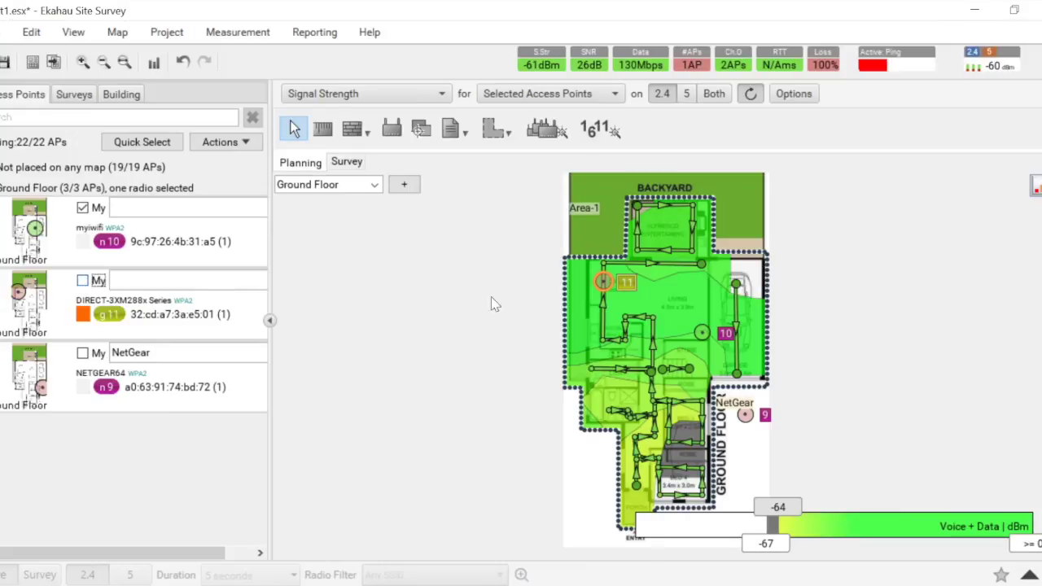
- Examine the selected radio's Ground Floor coverage from the dining area to Bed 3, Bed 4 and the porch
scroll(651, 302, up, 2)
drag(505, 252, 486, 251)
scroll(838, 443, down, 2)
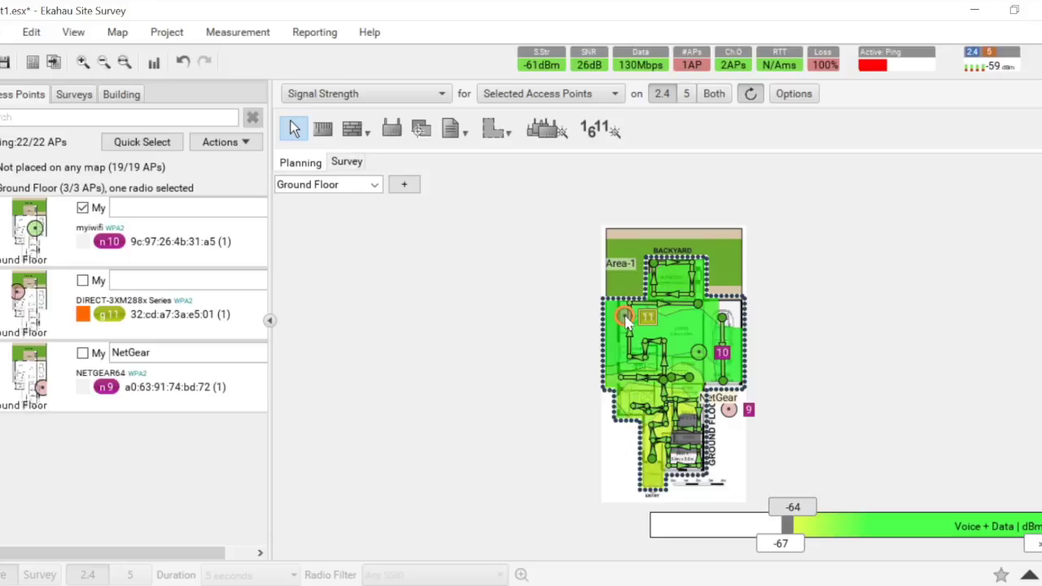
scroll(688, 456, up, 3)
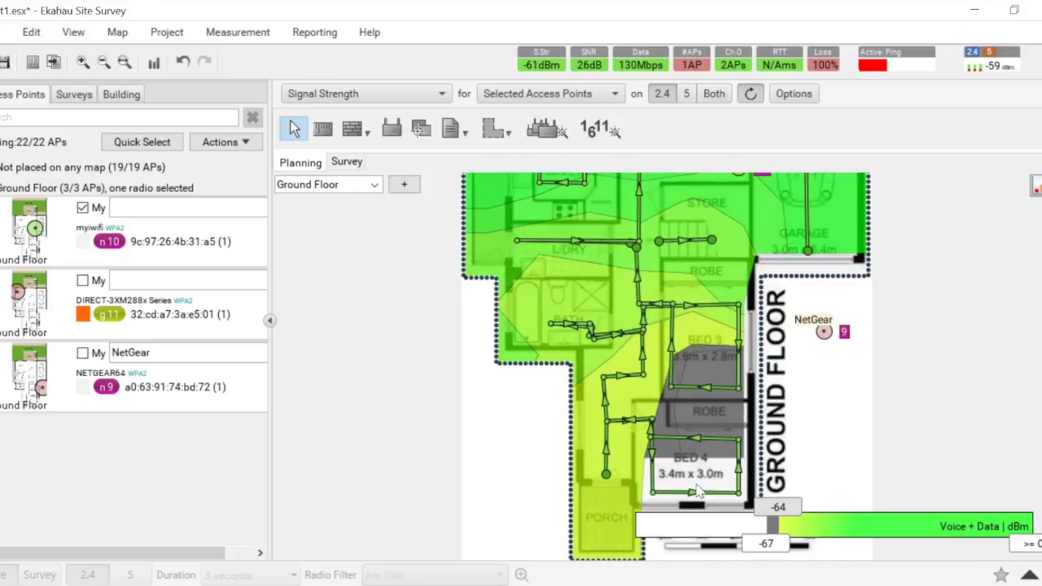
scroll(695, 489, up, 2)
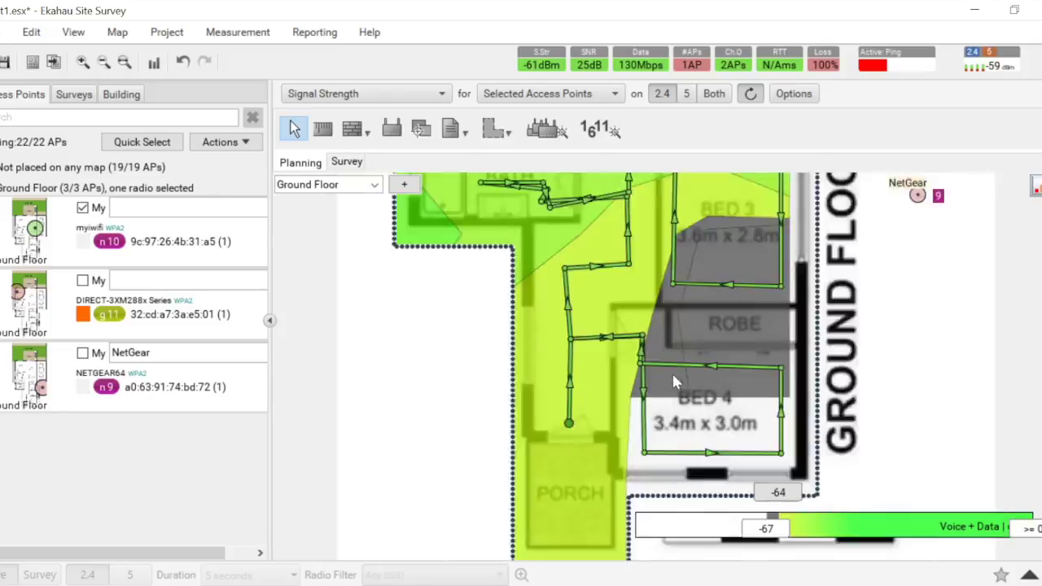
scroll(670, 370, down, 4)
scroll(735, 374, up, 2)
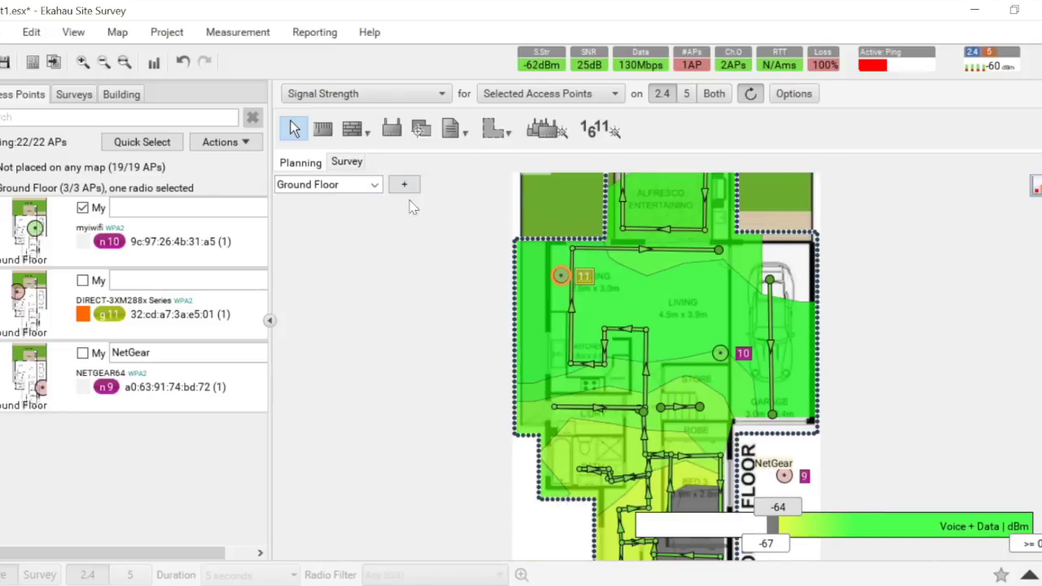
- Check the selected radio's coverage on the First Floor and return to the Ground Floor
click(373, 185)
click(358, 200)
scroll(691, 381, down, 3)
scroll(691, 382, up, 1)
click(376, 188)
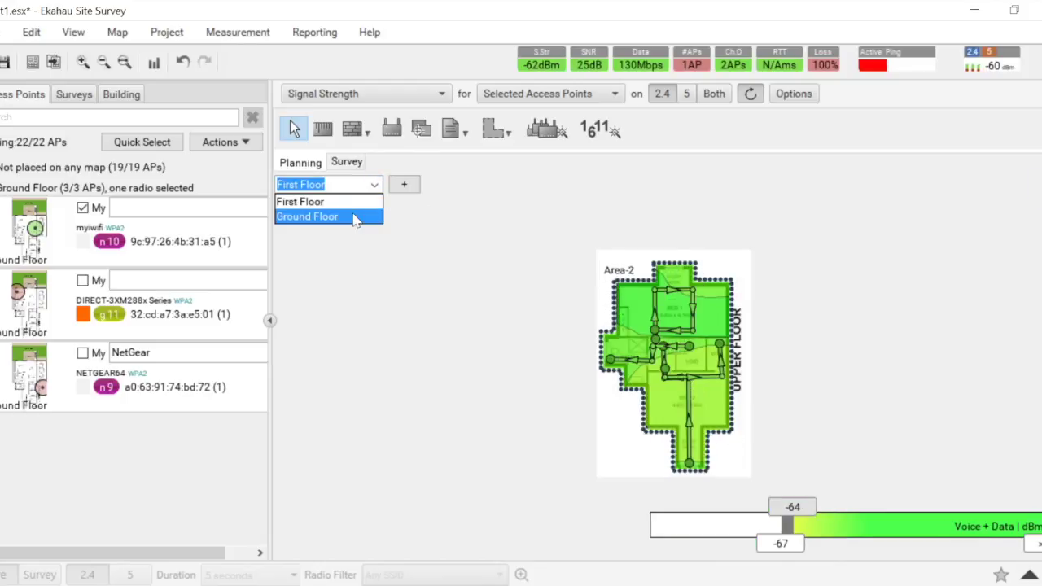
click(360, 215)
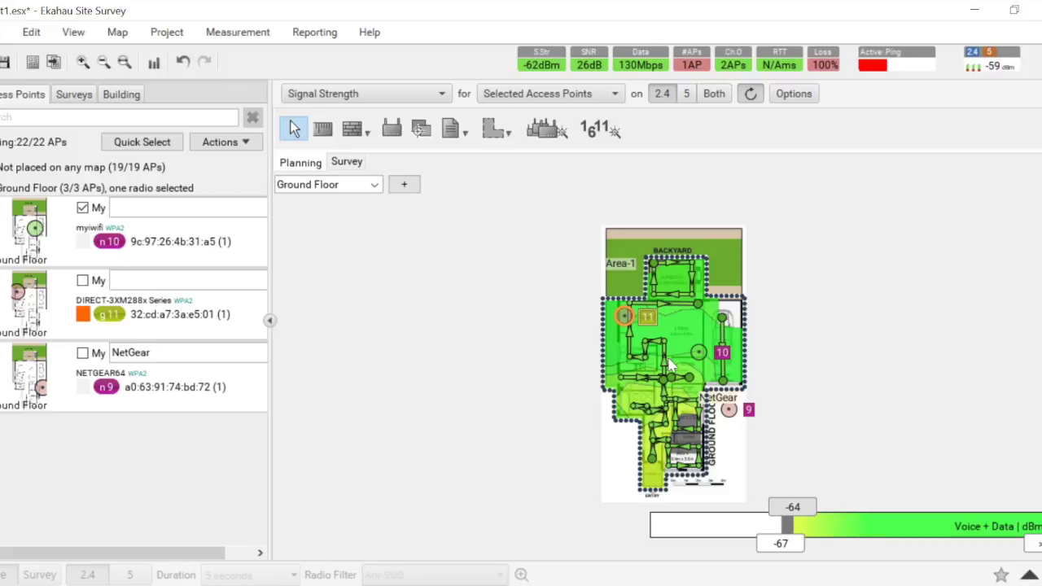
- Select the NetGear access point to view its coverage, and set the signal strength visualization back to My Access Points
scroll(668, 365, up, 1)
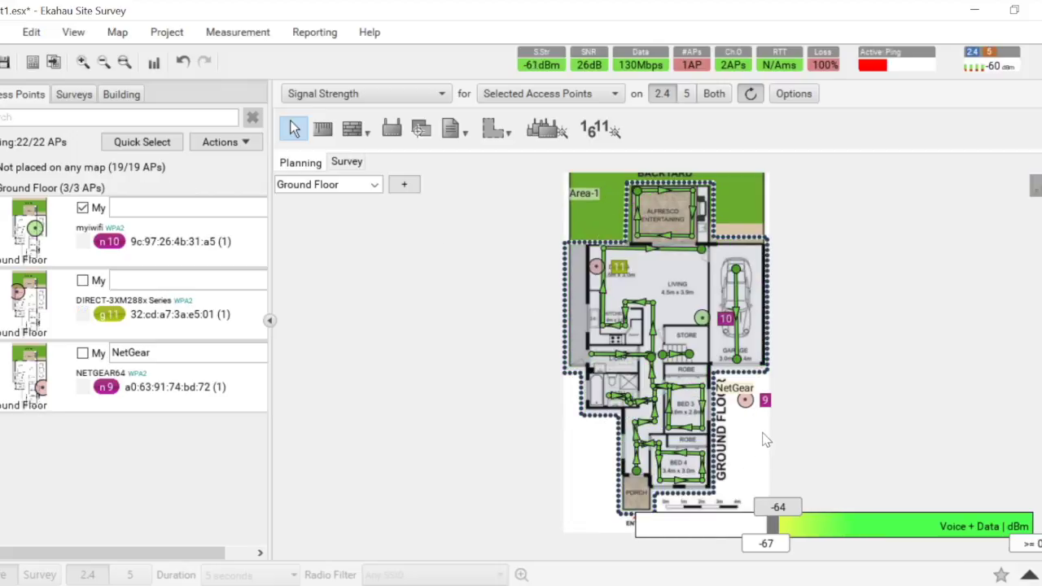
click(743, 404)
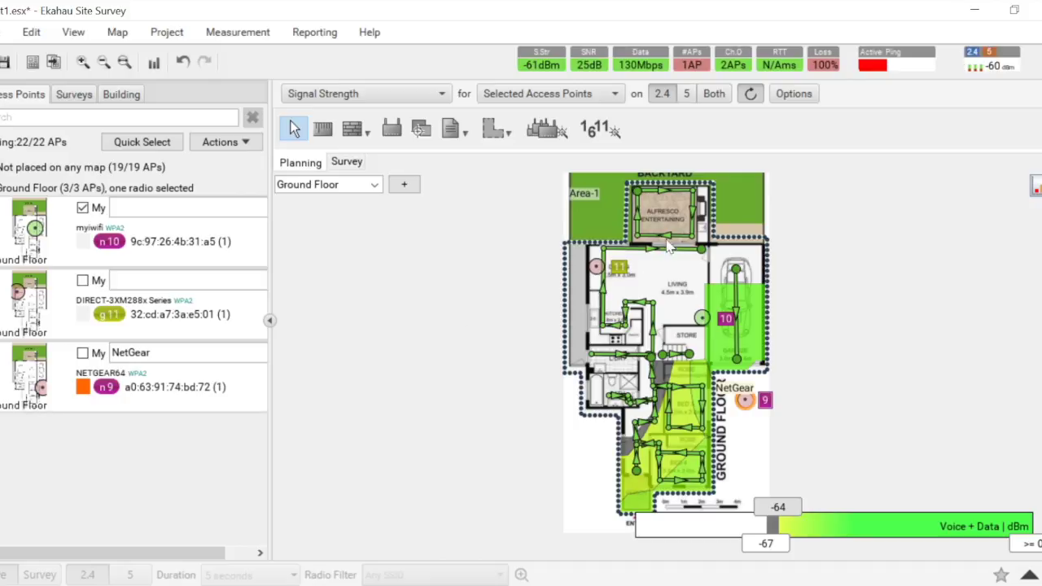
click(528, 96)
click(535, 133)
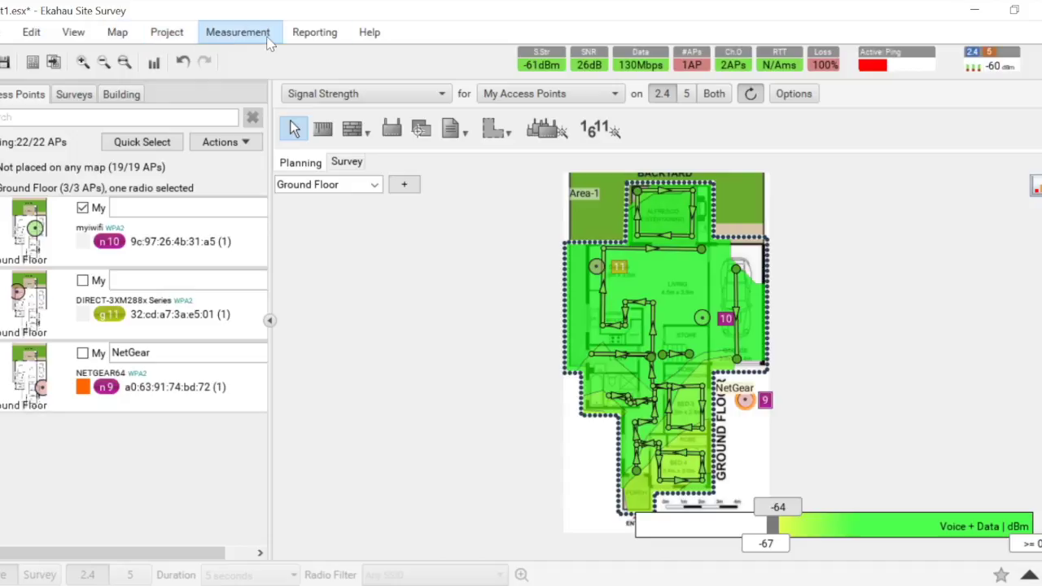
- Start a One-Click Reporting report and exclude its Connectivity and Spectrum sections
click(307, 41)
mouse_move(395, 84)
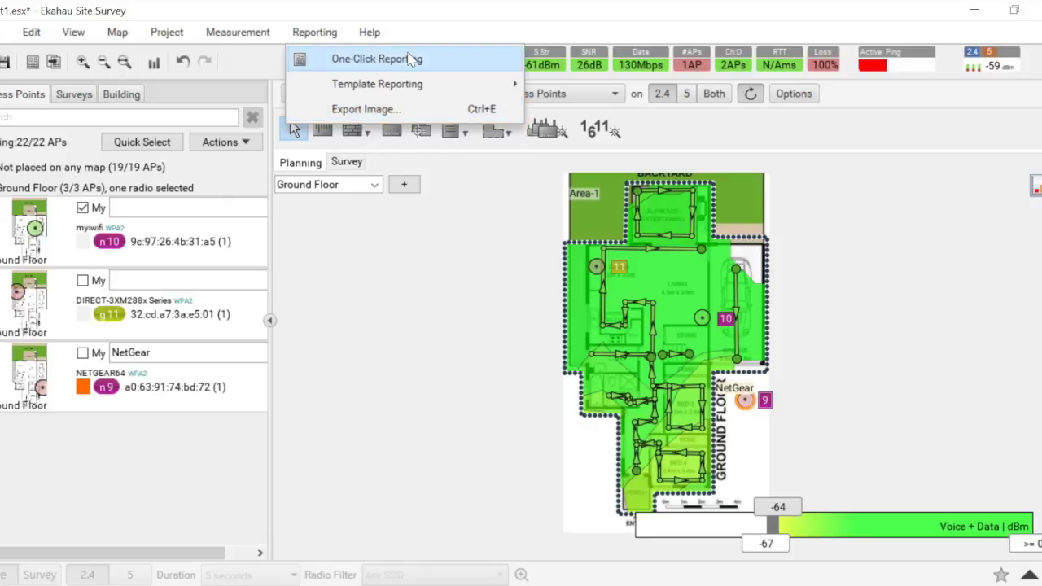
click(411, 59)
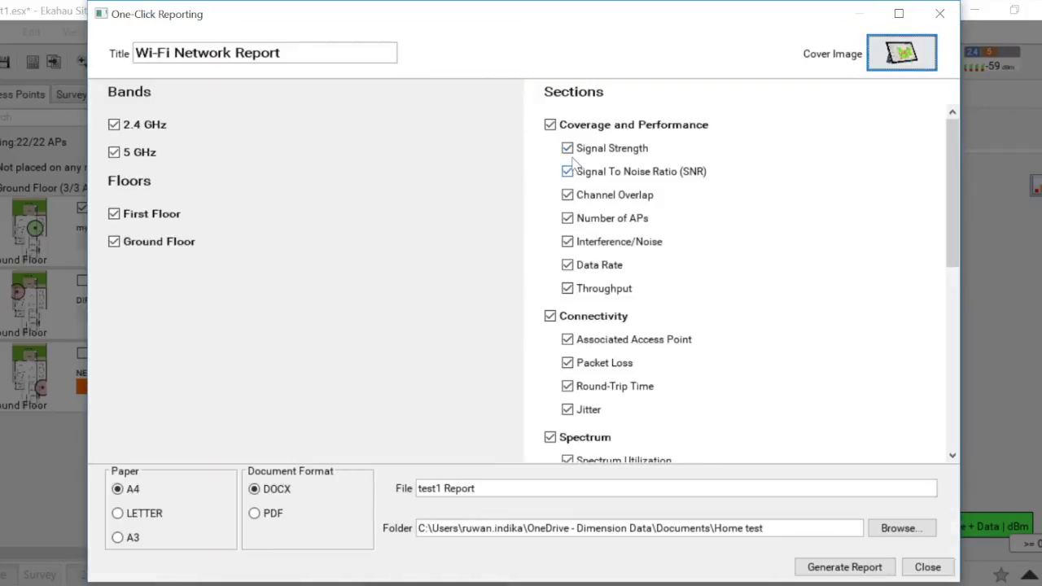
click(550, 316)
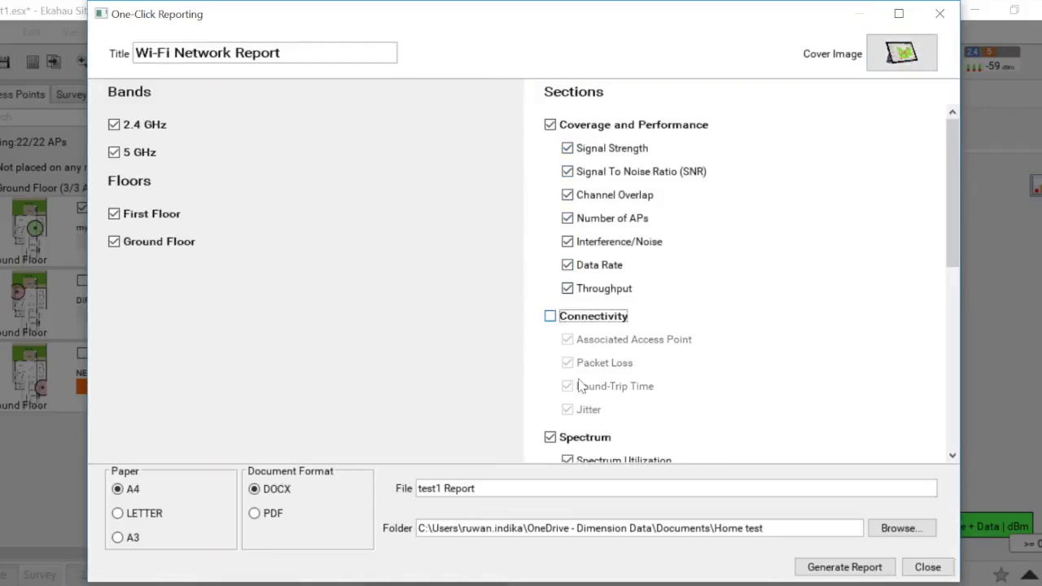
click(550, 437)
scroll(846, 300, down, 2)
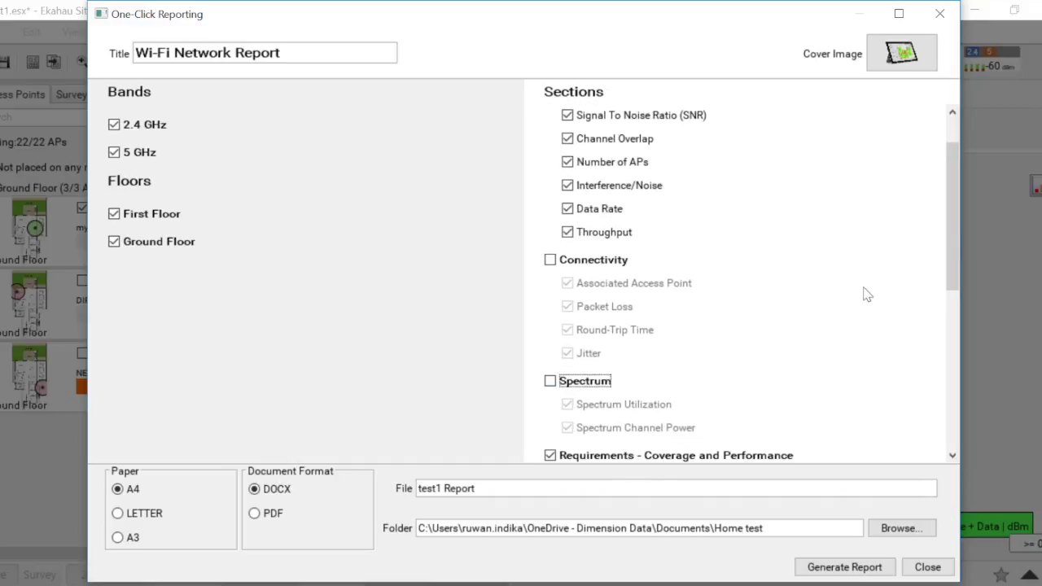
- Exclude SNR, Channel Overlap, Number of APs, Interference/Noise, Data Rate and Throughput from Coverage and Performance, keeping Signal Strength
drag(950, 223, 950, 187)
click(568, 170)
click(567, 194)
click(567, 241)
click(568, 288)
click(567, 265)
click(568, 218)
click(567, 148)
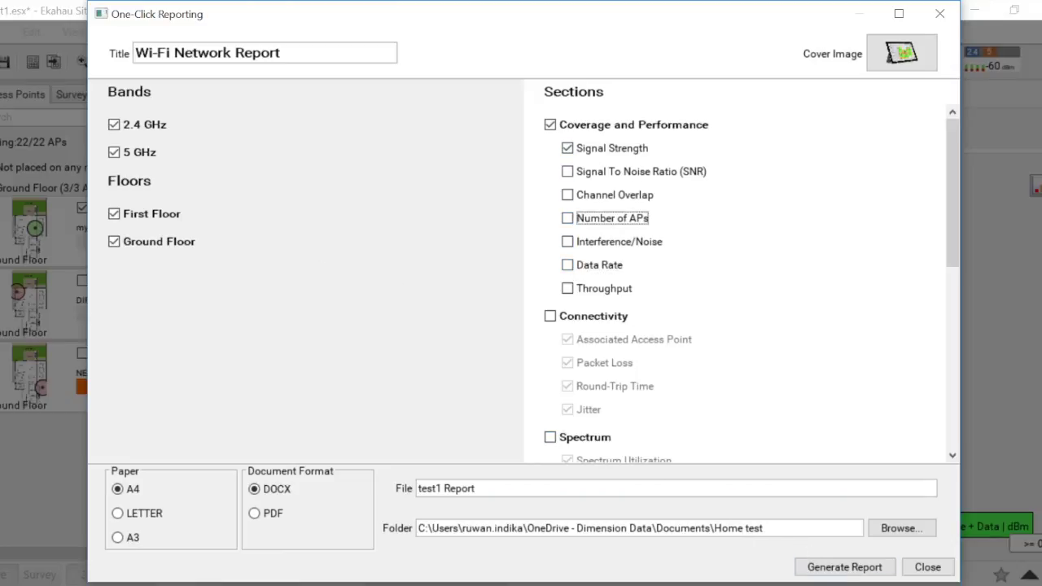
- Generate the report in PDF format and fit one full page to the window in Adobe Reader
click(266, 514)
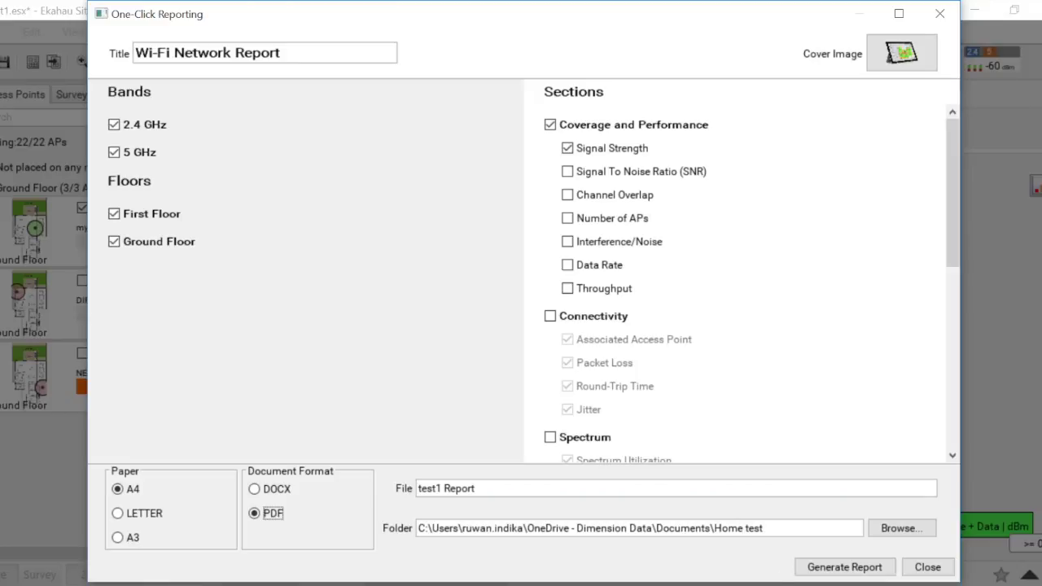
click(828, 571)
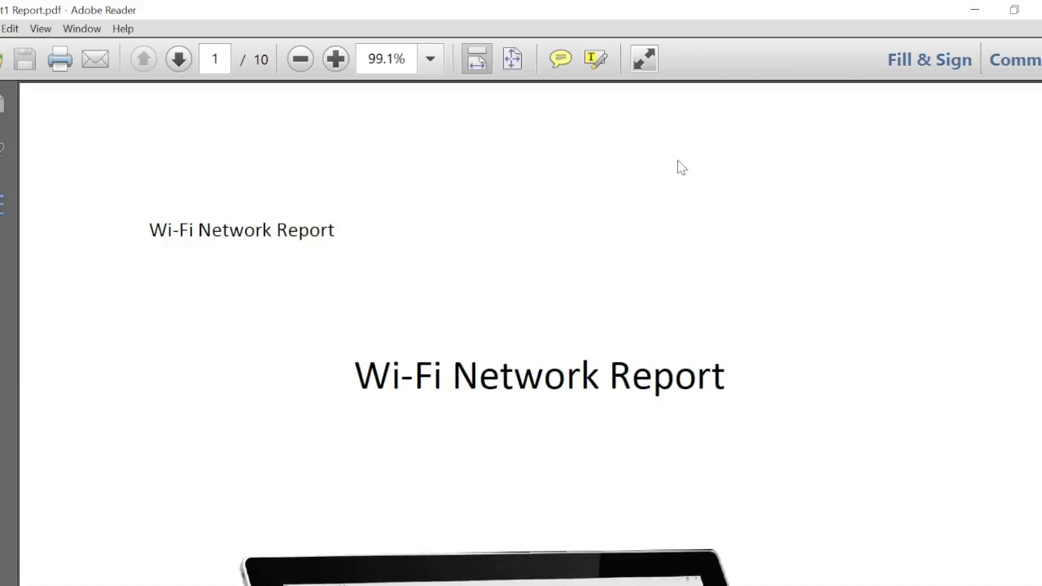
click(512, 60)
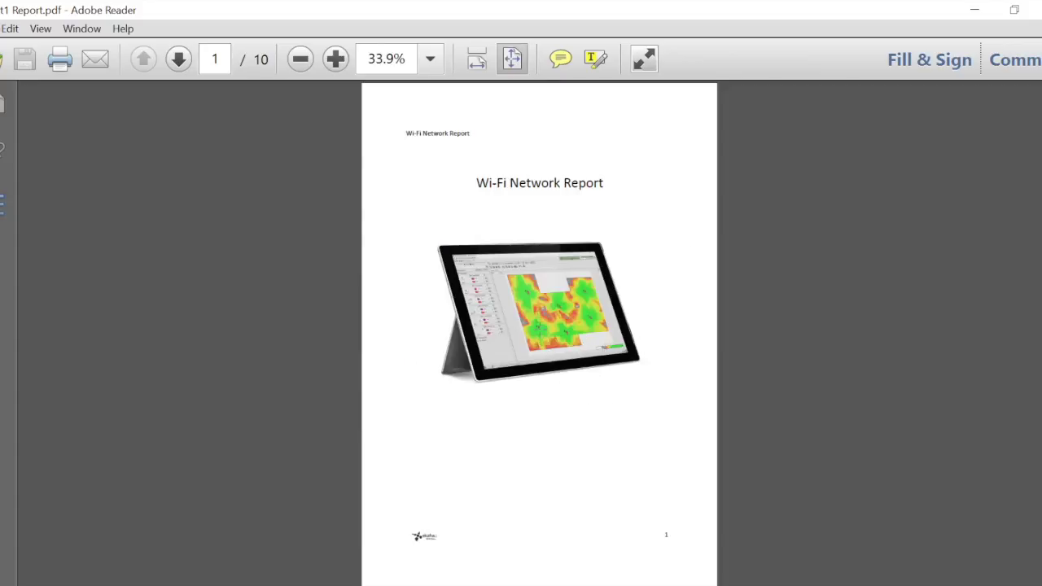
- Review the report's capacity table, survey routes and signal strength maps for both floors and bands, and return to the cover page
scroll(584, 262, down, 1)
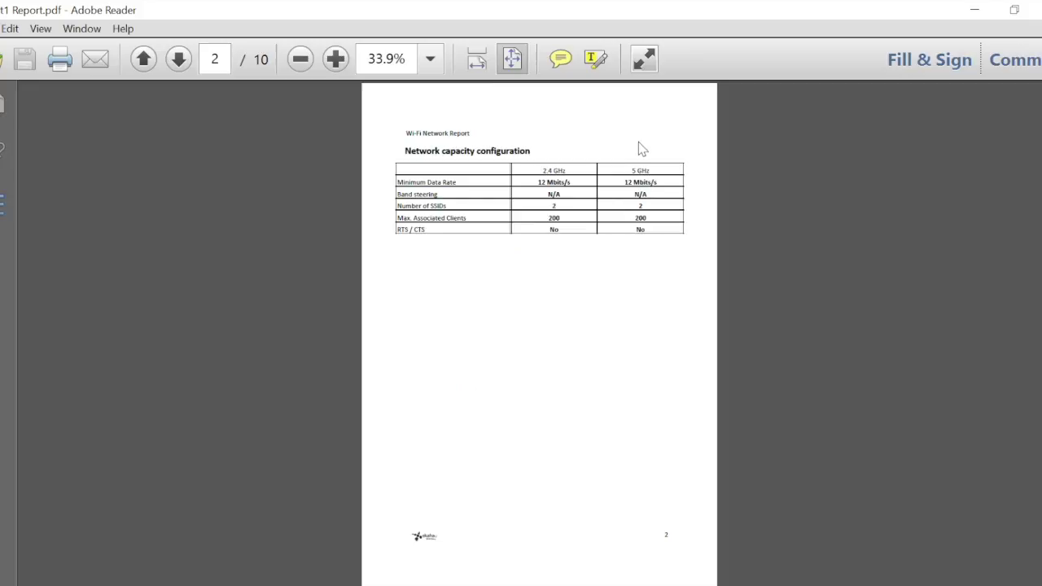
scroll(686, 196, down, 1)
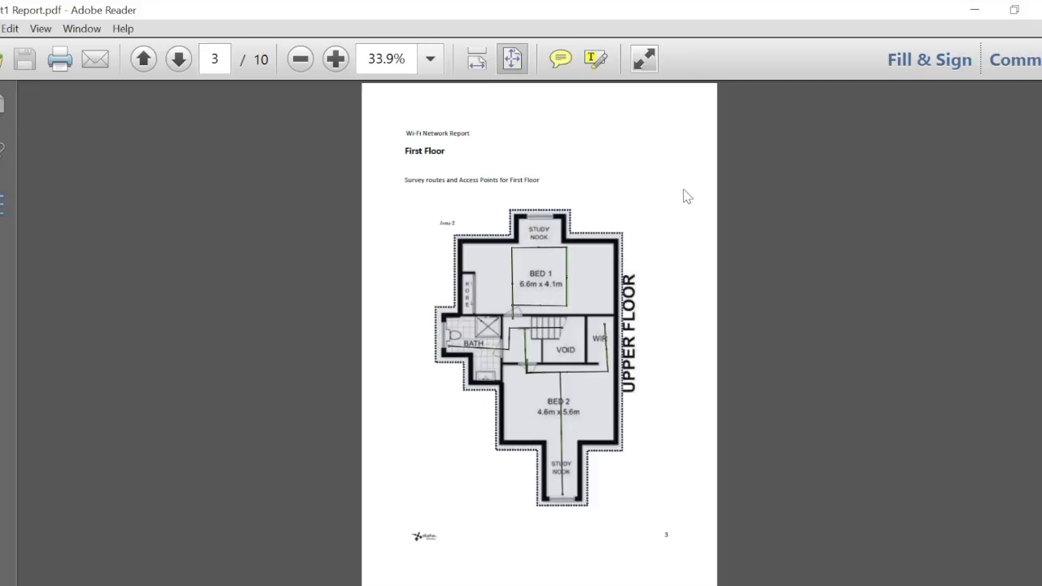
scroll(692, 310, down, 1)
scroll(507, 202, down, 1)
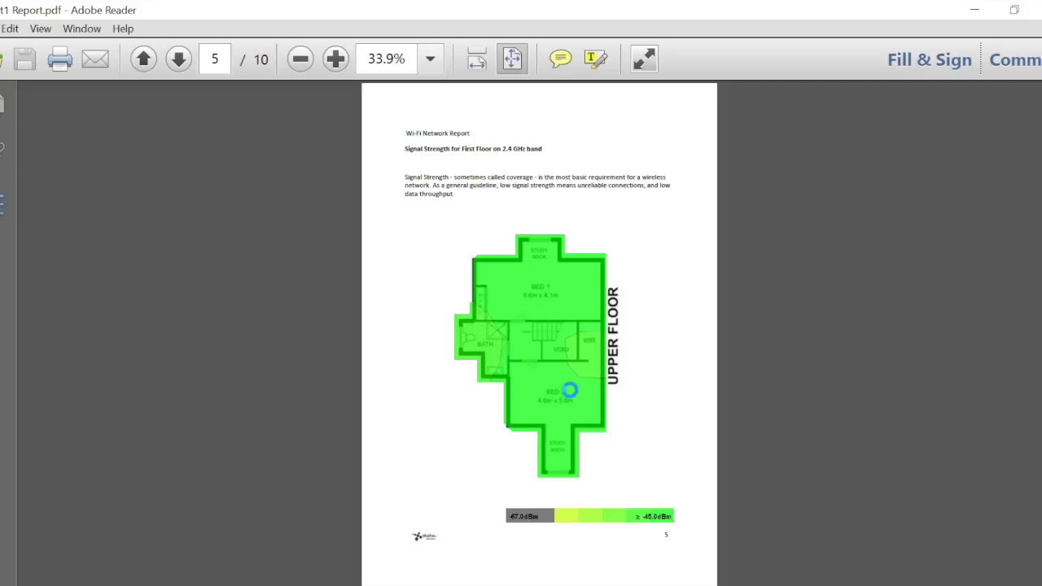
scroll(569, 390, down, 1)
scroll(616, 420, down, 1)
scroll(616, 420, up, 1)
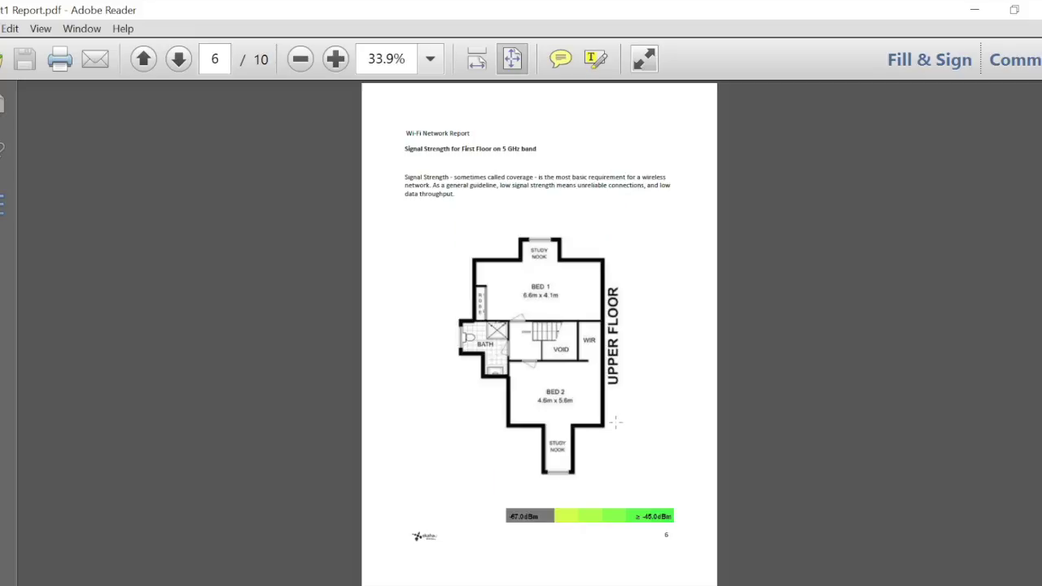
scroll(616, 421, down, 1)
scroll(616, 421, down, 2)
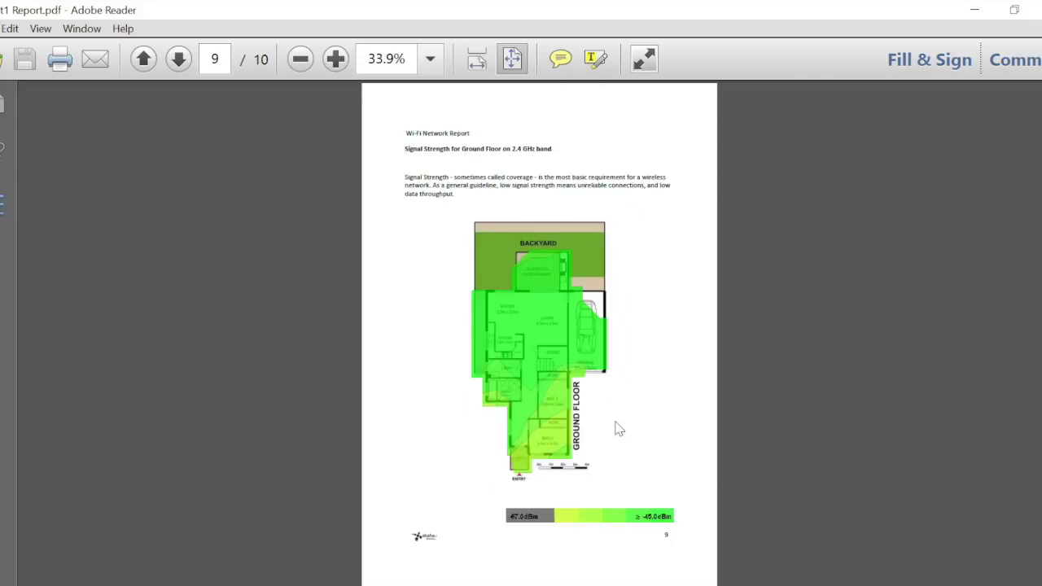
scroll(614, 421, down, 1)
scroll(614, 421, up, 1)
scroll(539, 334, down, 1)
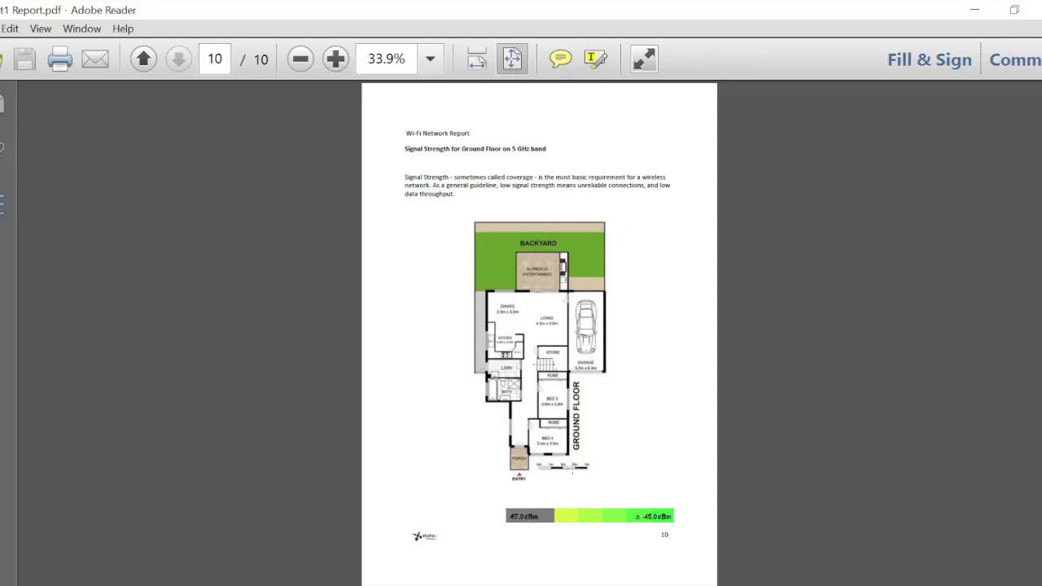
scroll(556, 426, up, 9)
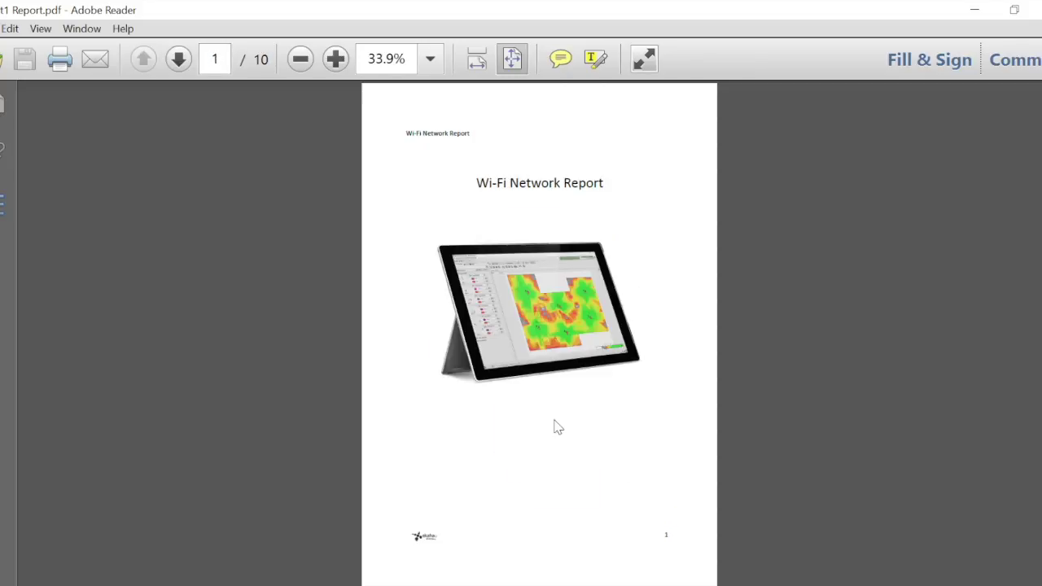